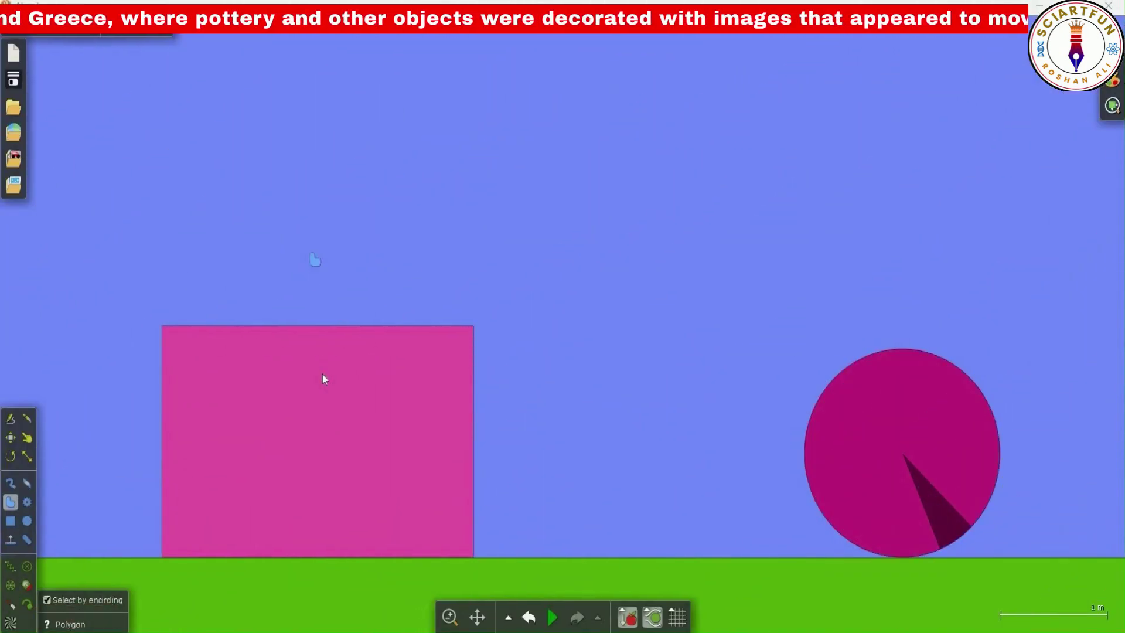
# Open the box's script properties and inspect its area and size values.
pyautogui.rightClick(374, 373)
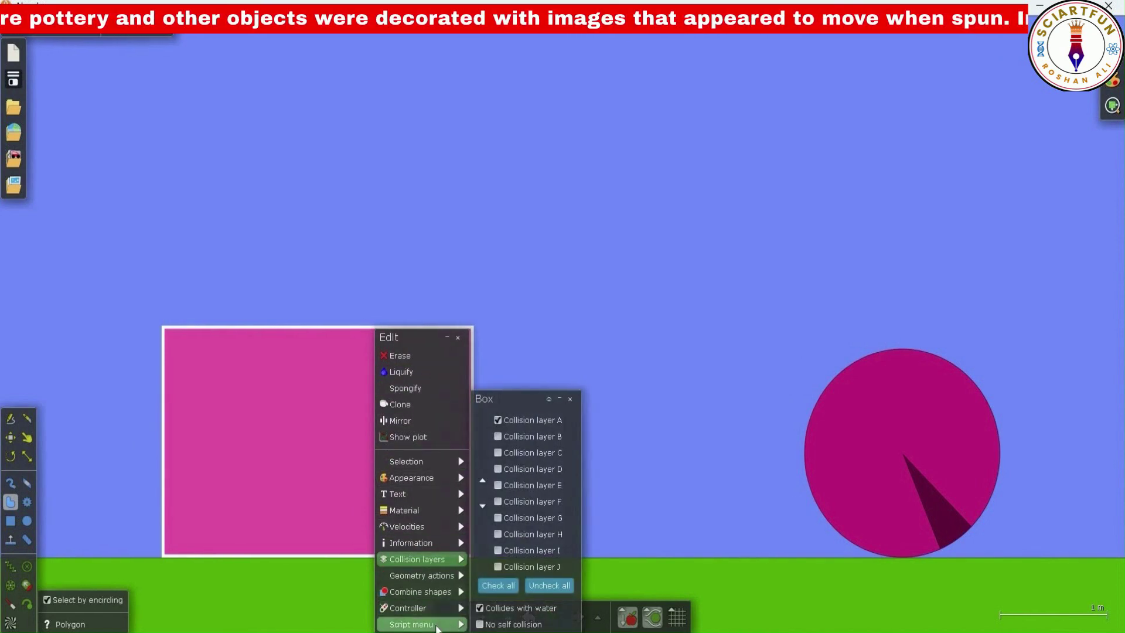
pyautogui.moveTo(436, 626)
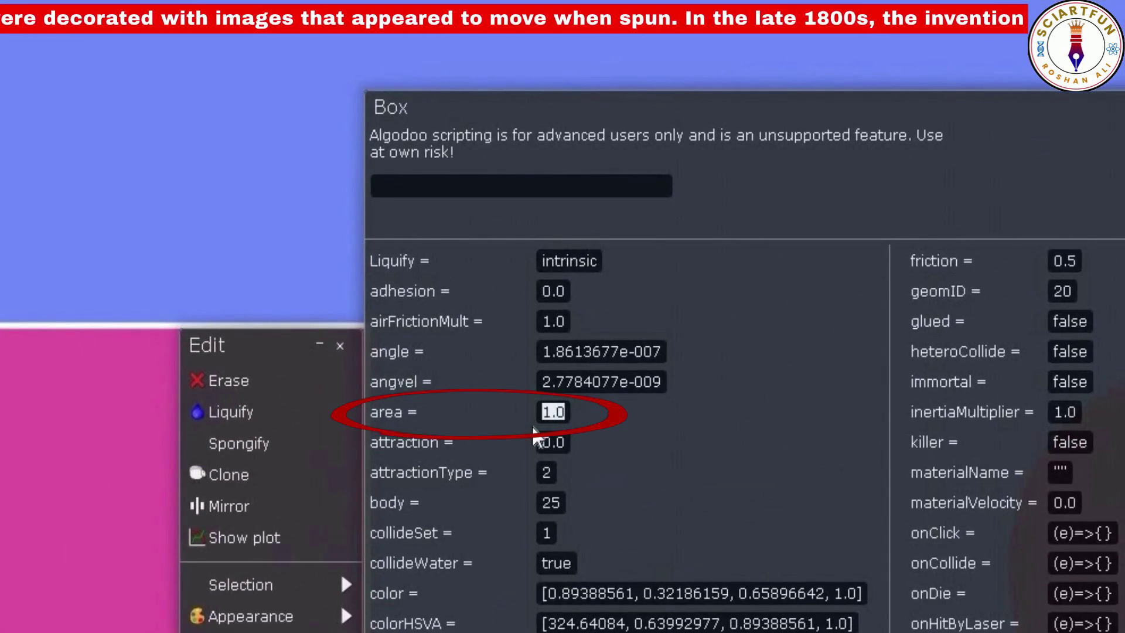
pyautogui.click(237, 219)
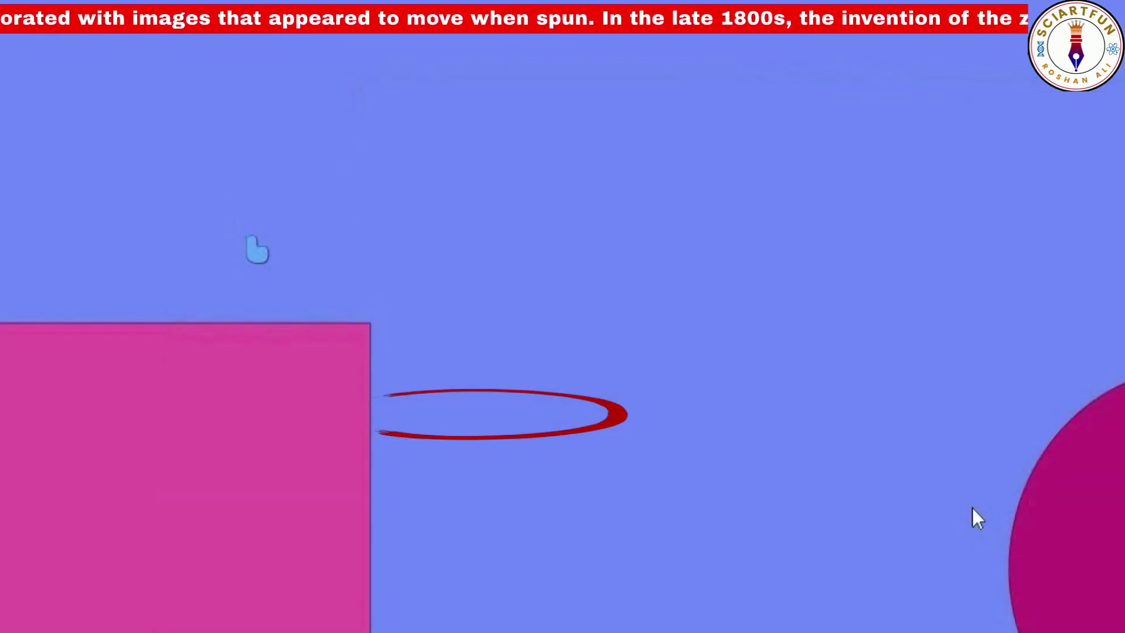
pyautogui.rightClick(135, 472)
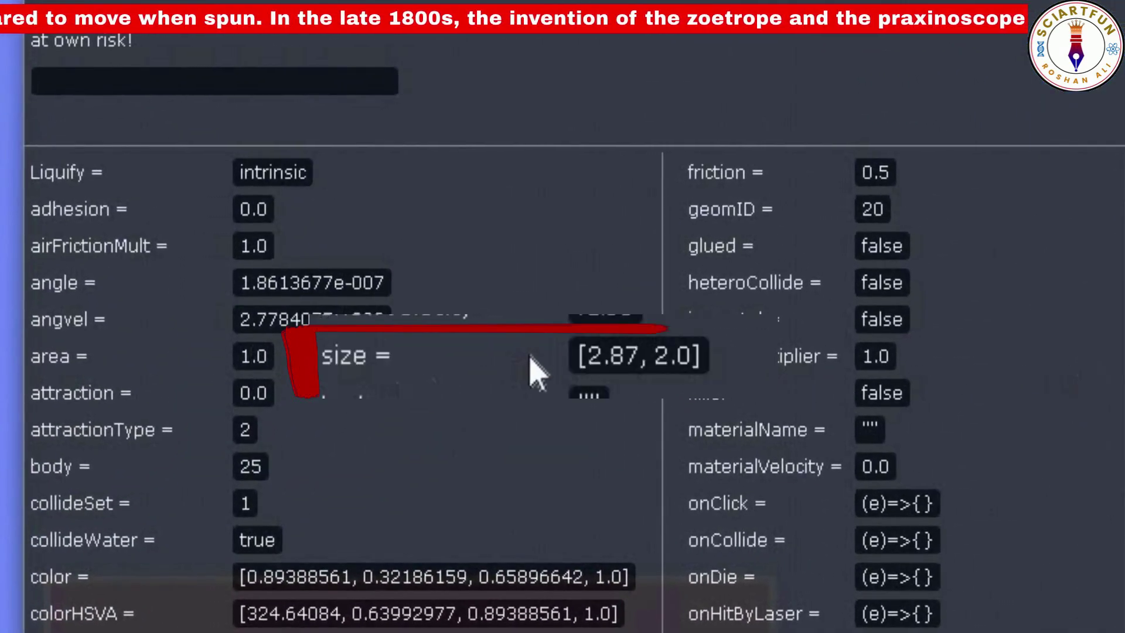
pyautogui.click(688, 356)
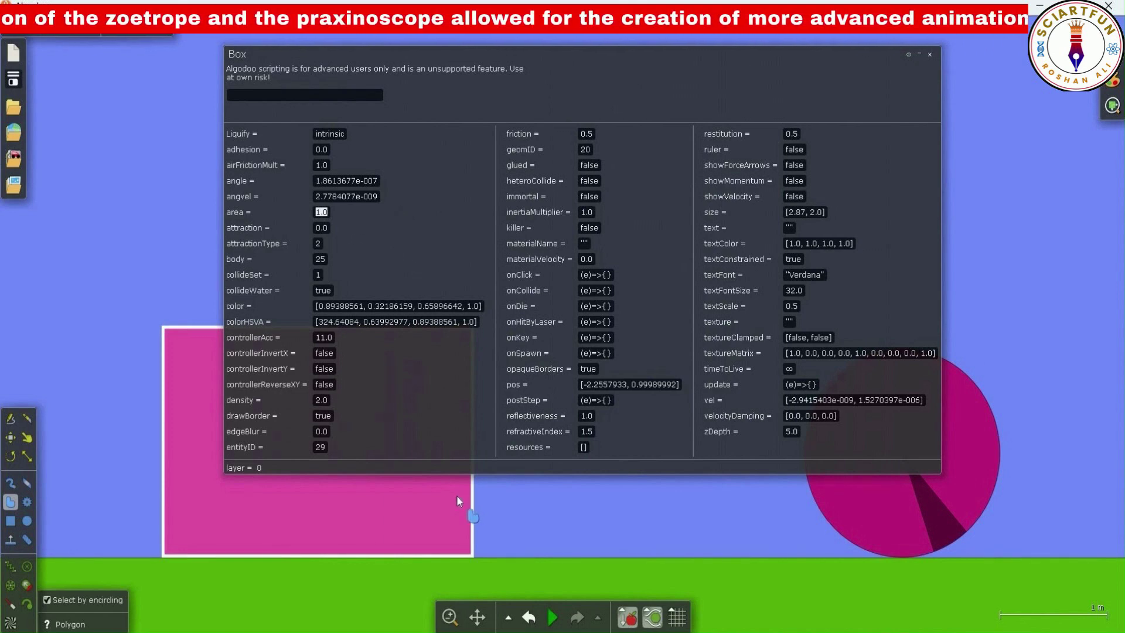
# Scale the box's width with the Scale tool to about 3.34 m, narrow it to about 1.71 m, and check its area each time.
pyautogui.click(29, 456)
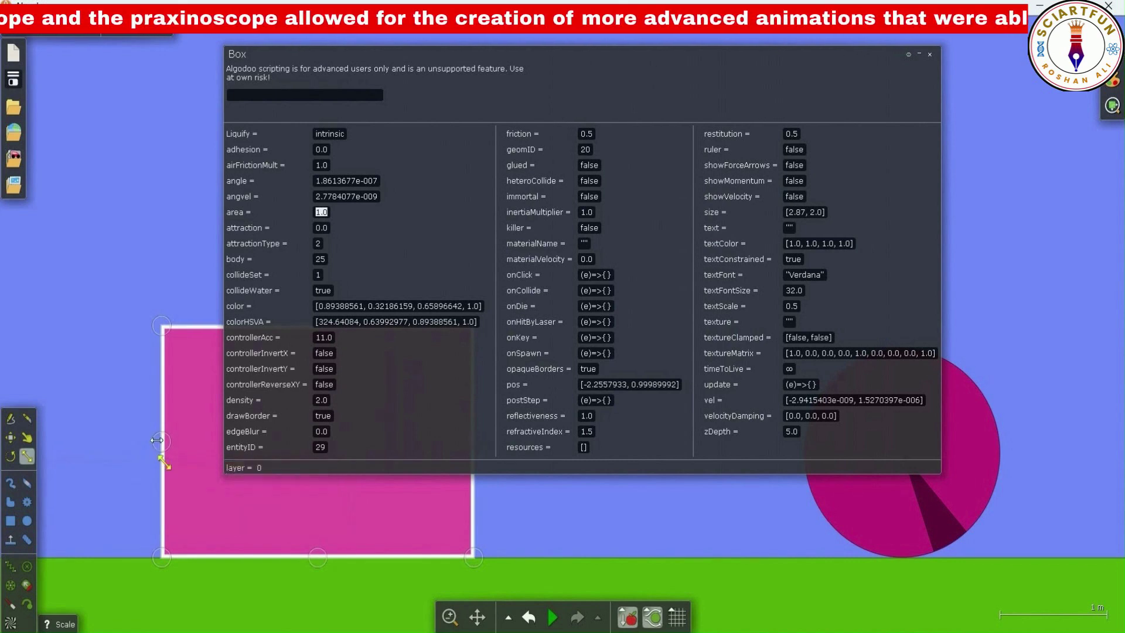
pyautogui.moveTo(156, 440); pyautogui.dragTo(109, 439)
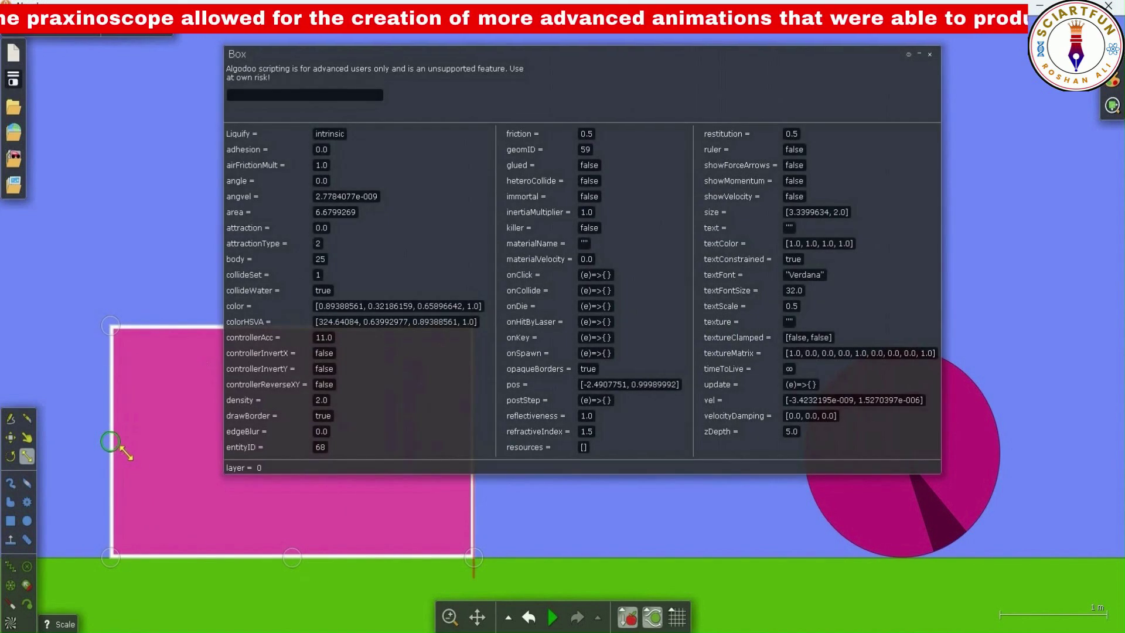
pyautogui.click(359, 215)
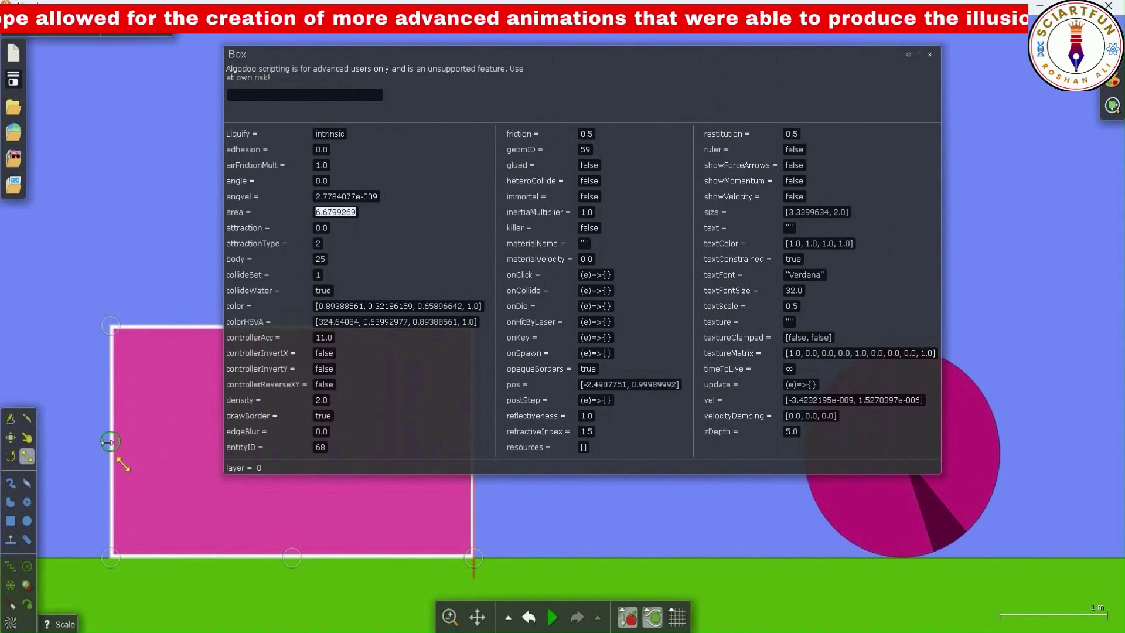
pyautogui.moveTo(110, 441); pyautogui.dragTo(289, 441)
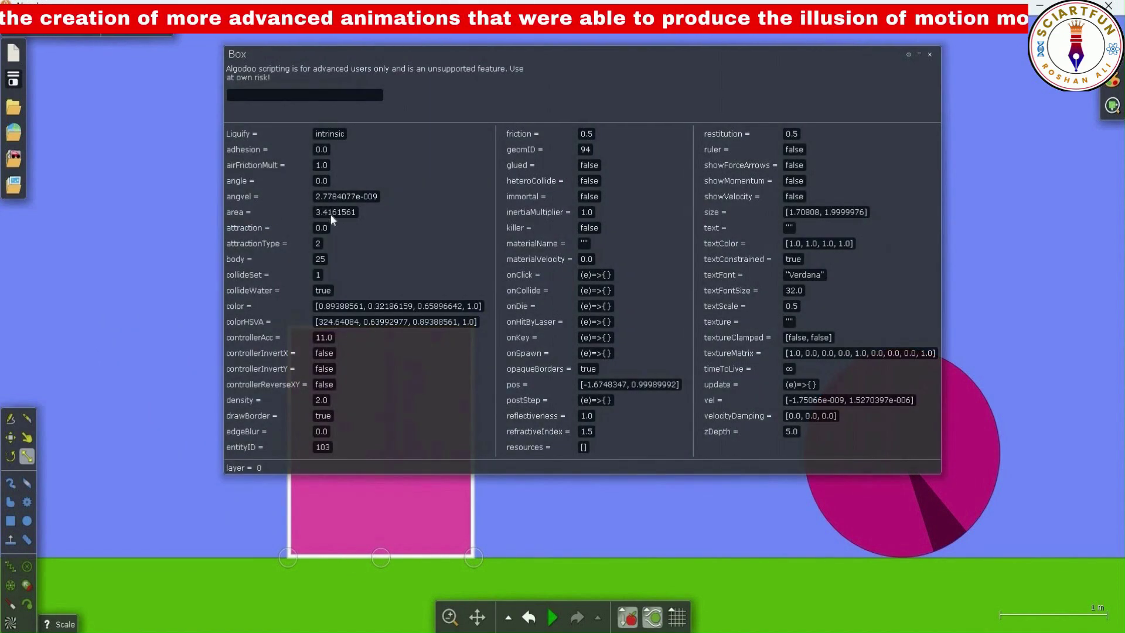
pyautogui.click(332, 216)
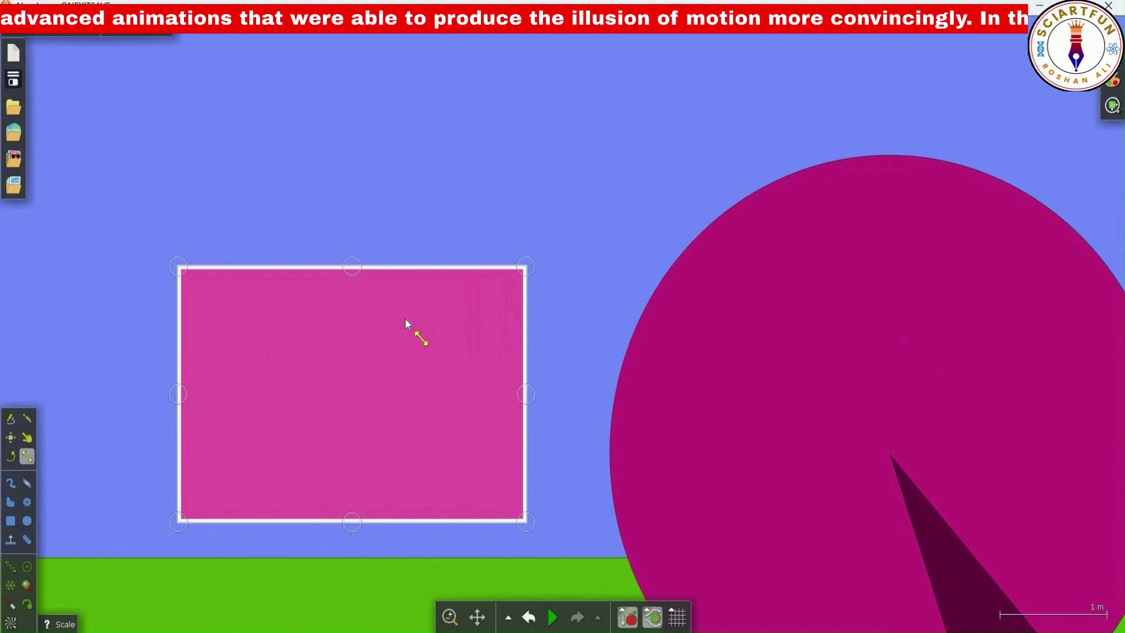
# Reopen the resized box's script properties and set the width in its size value to 4.1989191.
pyautogui.rightClick(405, 318)
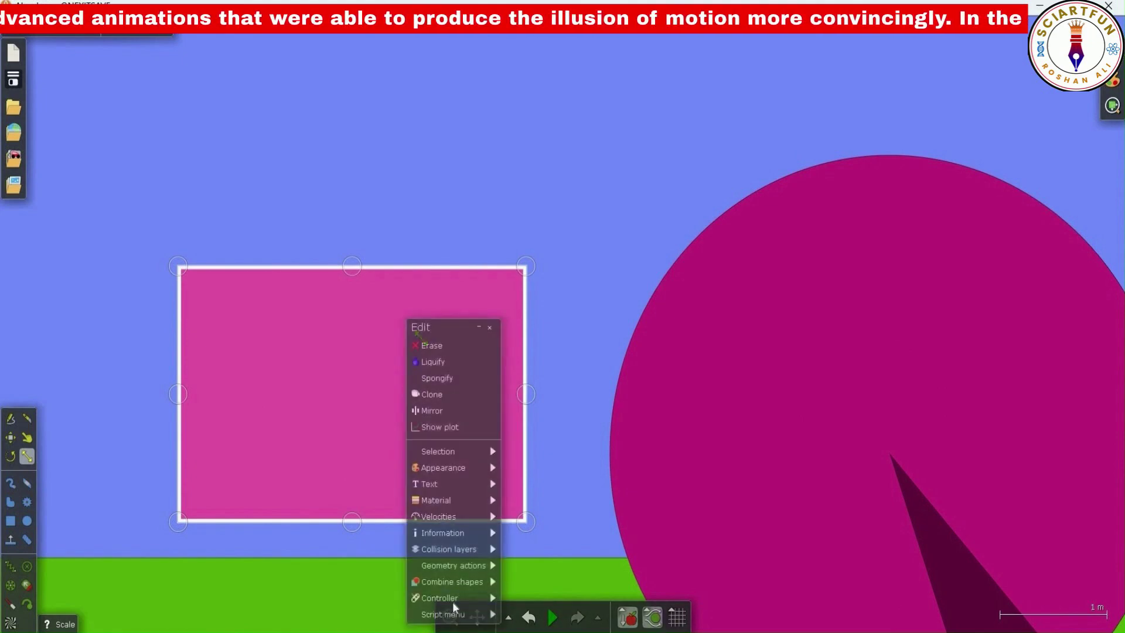
pyautogui.moveTo(445, 613)
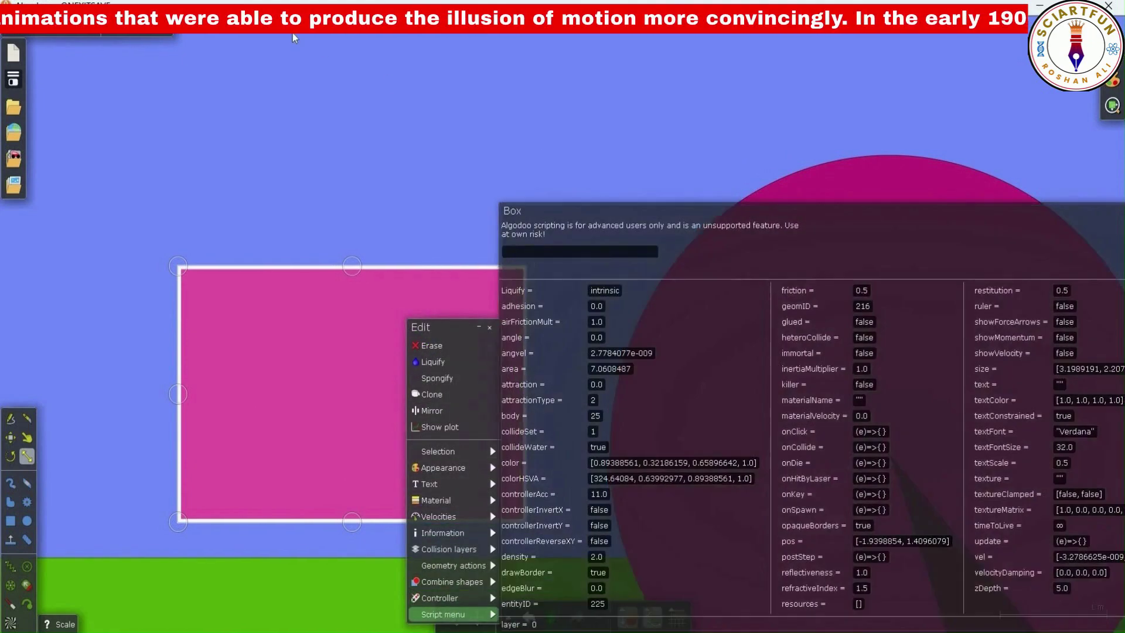
pyautogui.moveTo(673, 206); pyautogui.dragTo(304, 52)
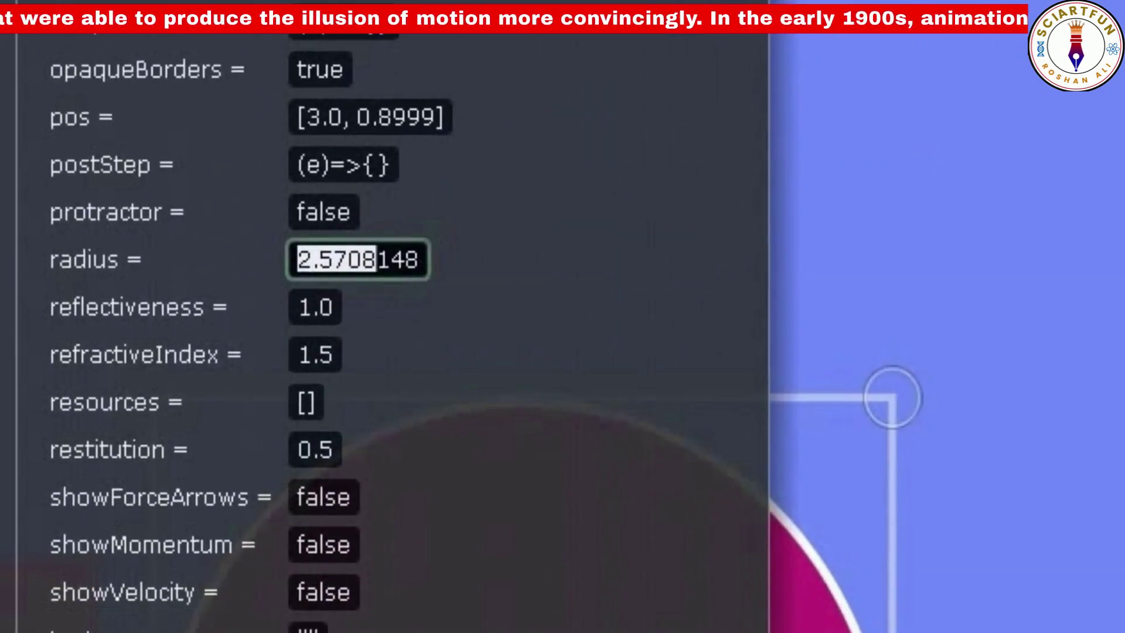
pyautogui.moveTo(376, 260); pyautogui.dragTo(418, 260)
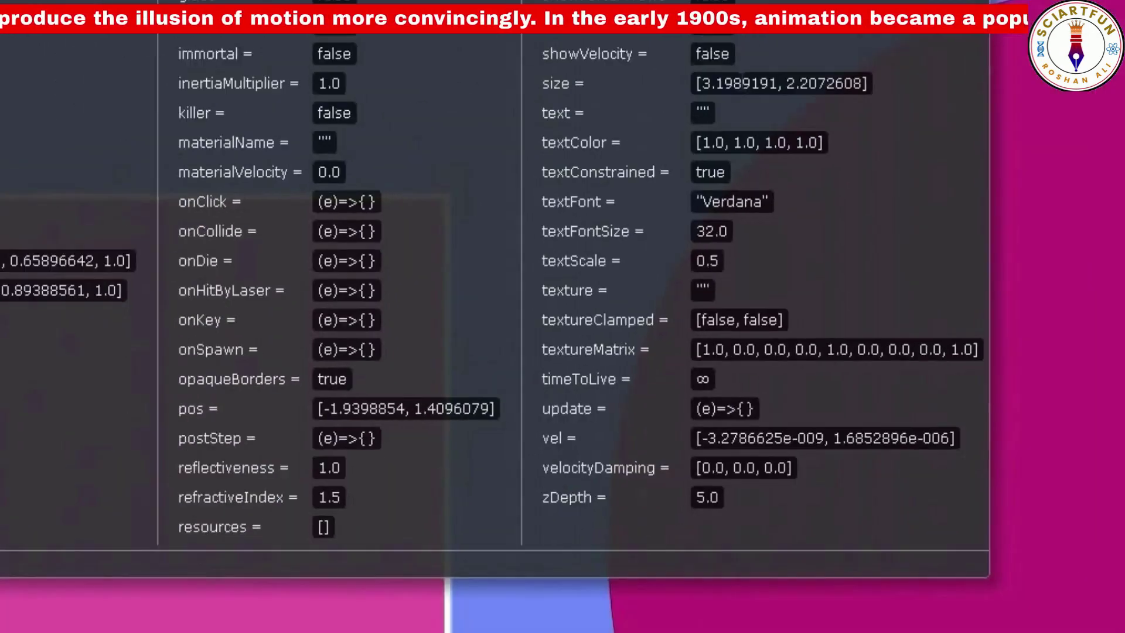
pyautogui.moveTo(702, 83); pyautogui.dragTo(711, 83)
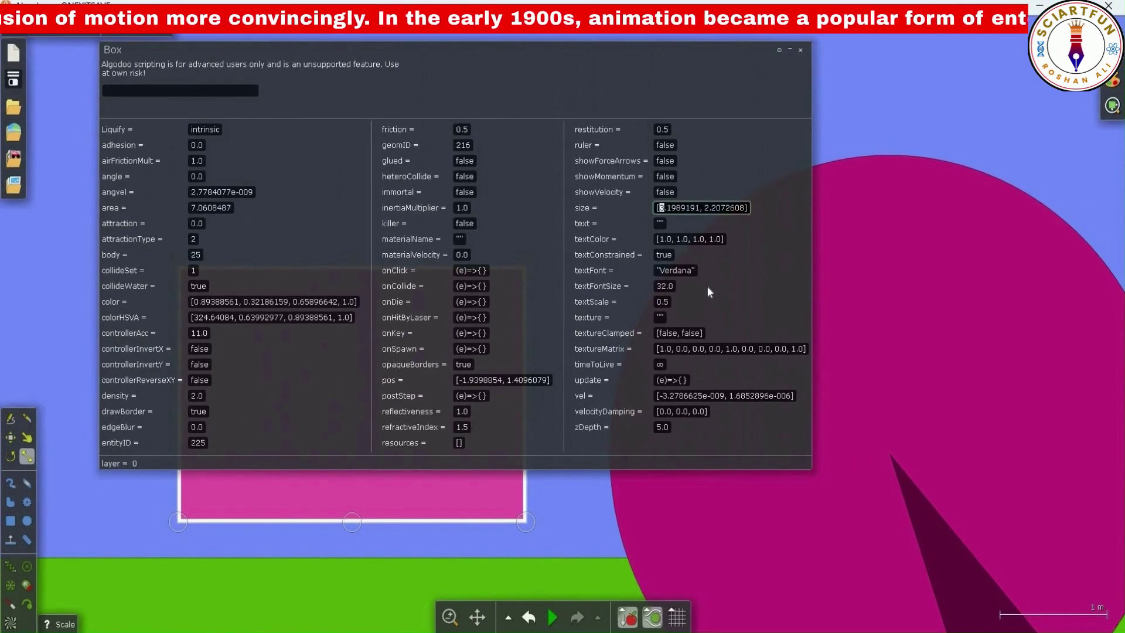
pyautogui.write('4')
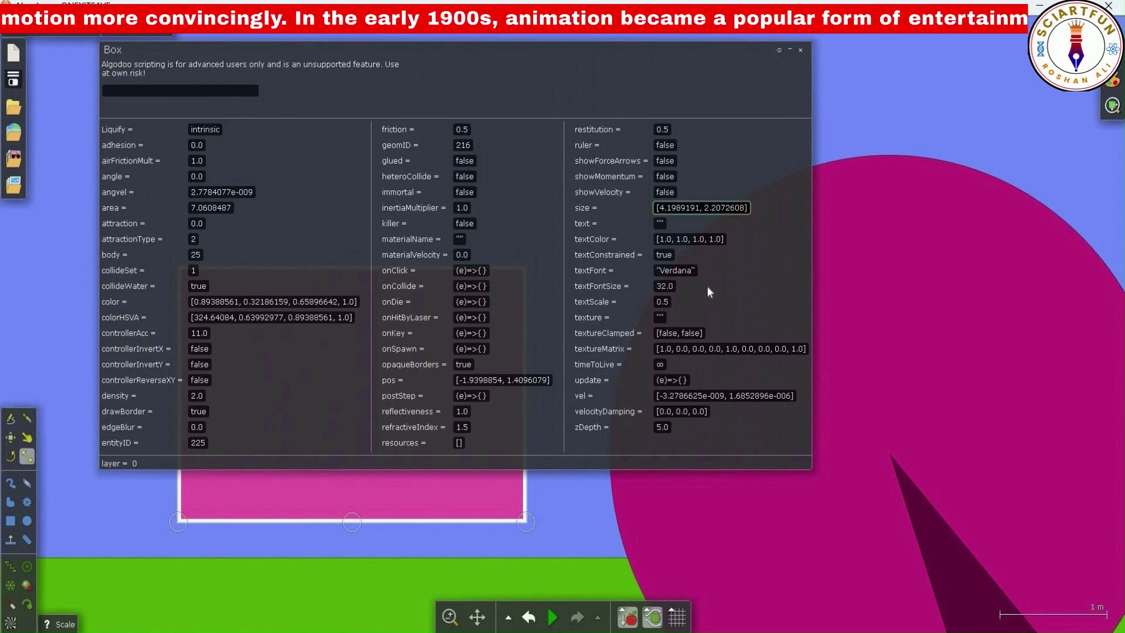
pyautogui.press('Return')
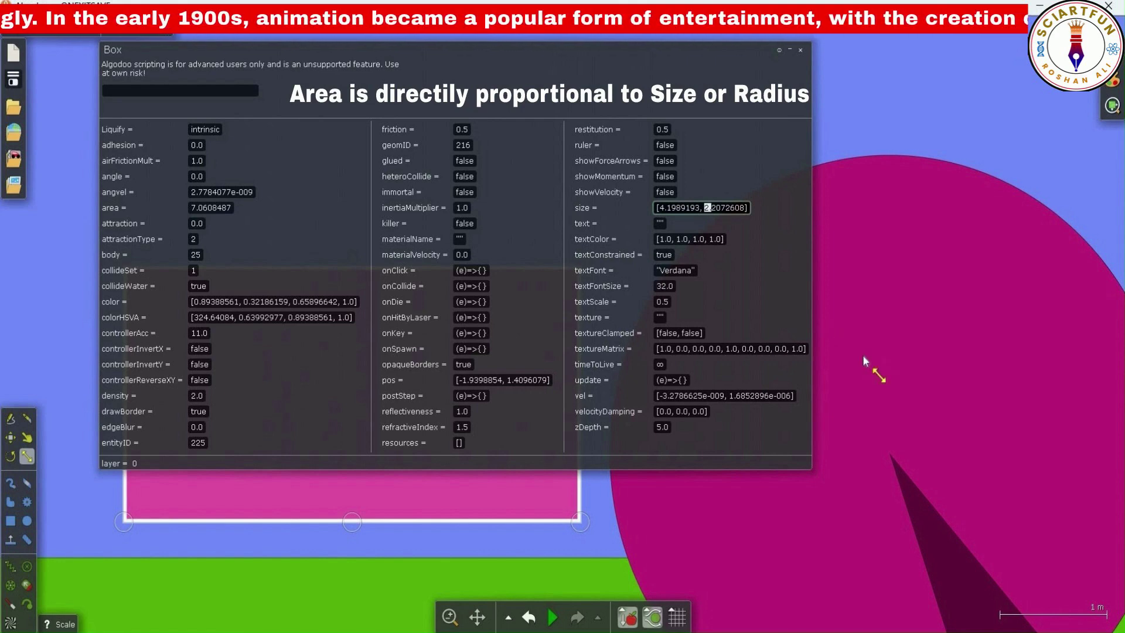
# Set the height in the box's size value to 62072608 and the width to 2.1989193.
pyautogui.write('6')
pyautogui.press('Return')
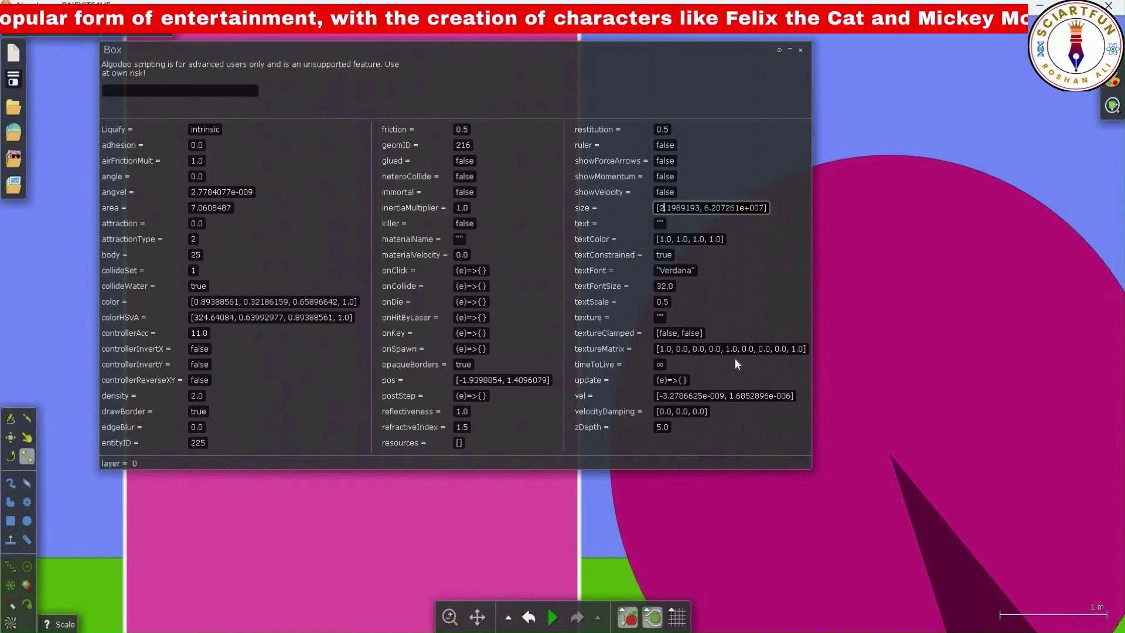
pyautogui.press('Return')
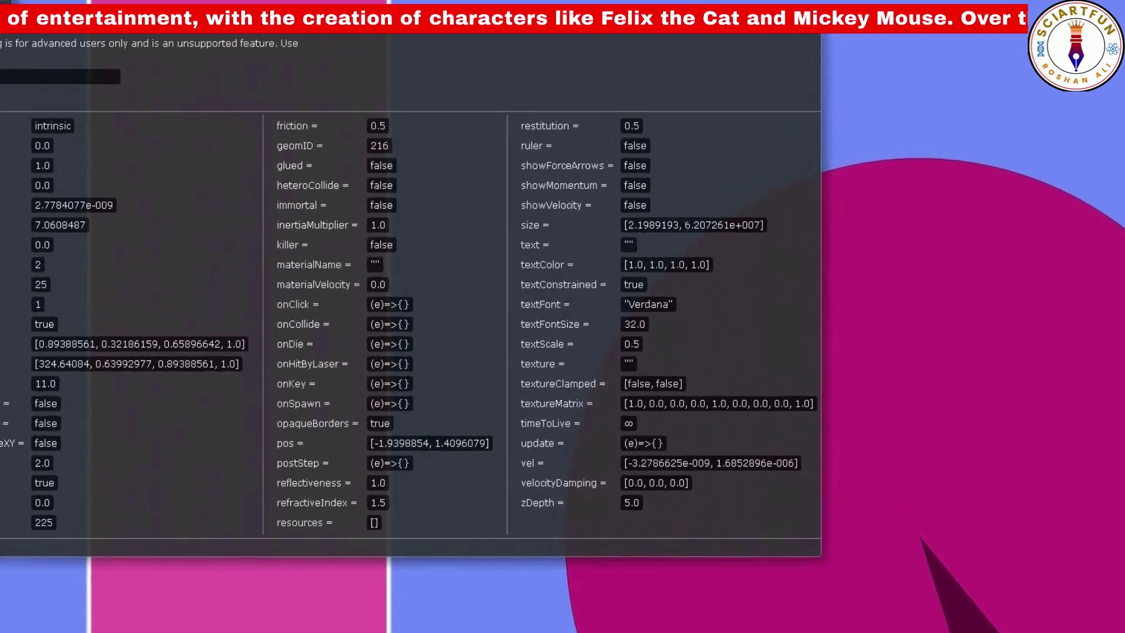
pyautogui.click(704, 208)
pyautogui.hotkey('shift', 'Right')
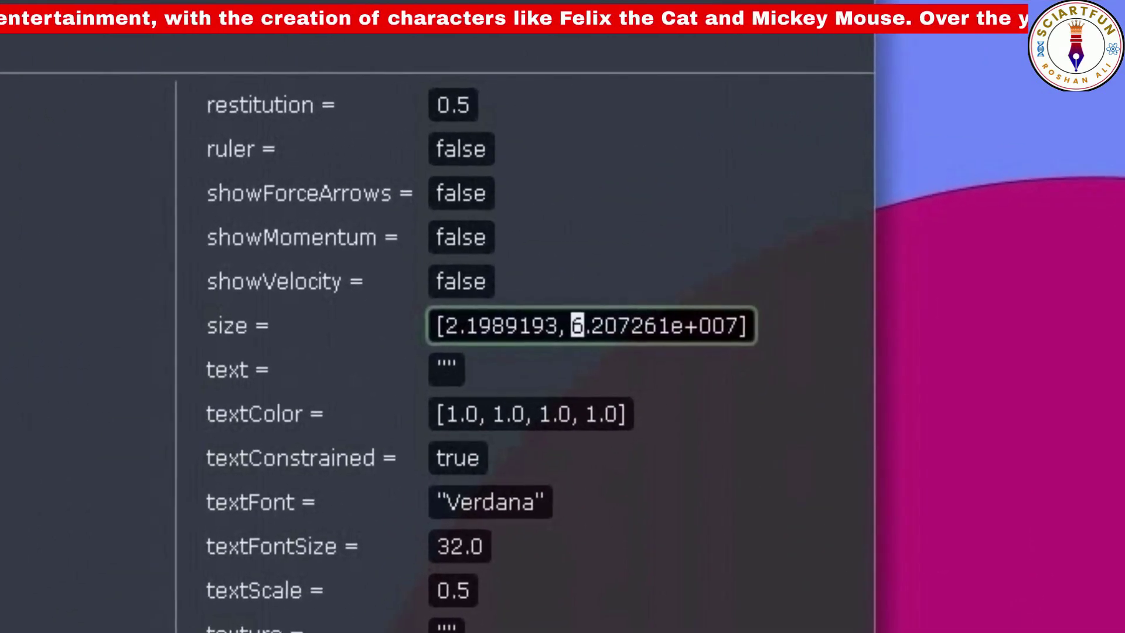
pyautogui.press('Return')
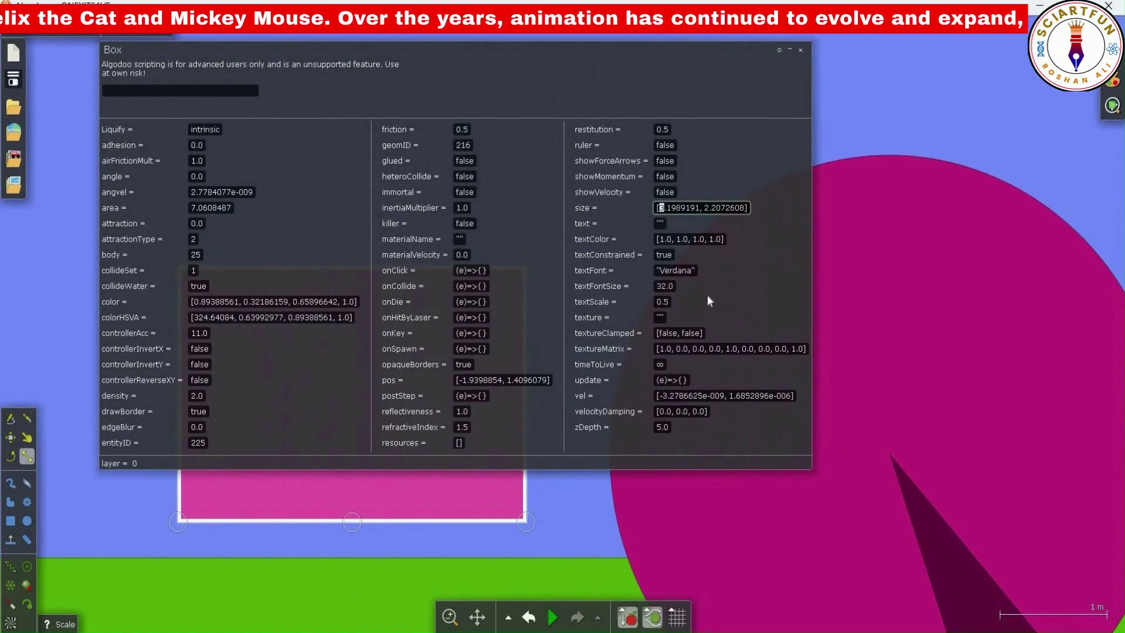
# Set the box's width to 4.1989191, scale it sideways to about 6.02 m, and close its script properties.
pyautogui.write('4')
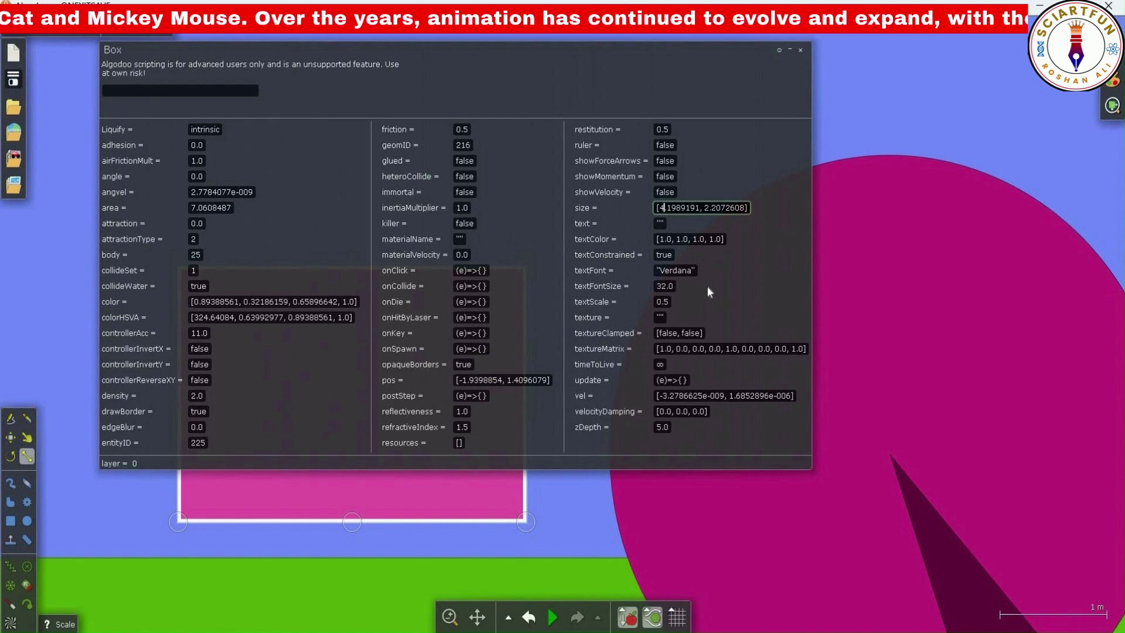
pyautogui.press('Return')
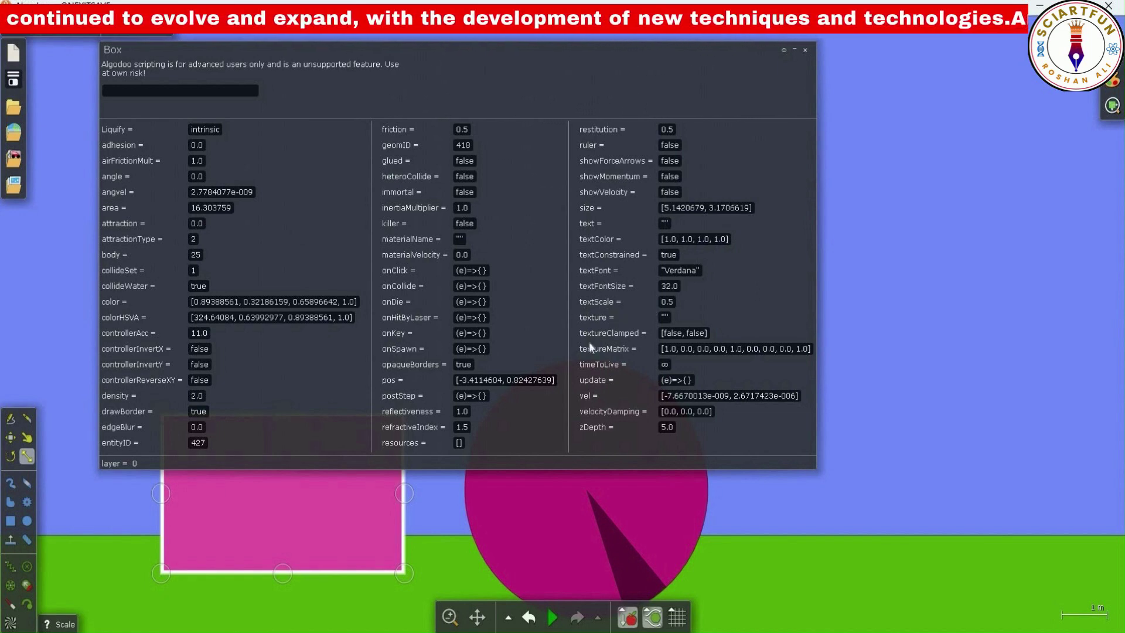
pyautogui.moveTo(398, 494); pyautogui.dragTo(446, 493)
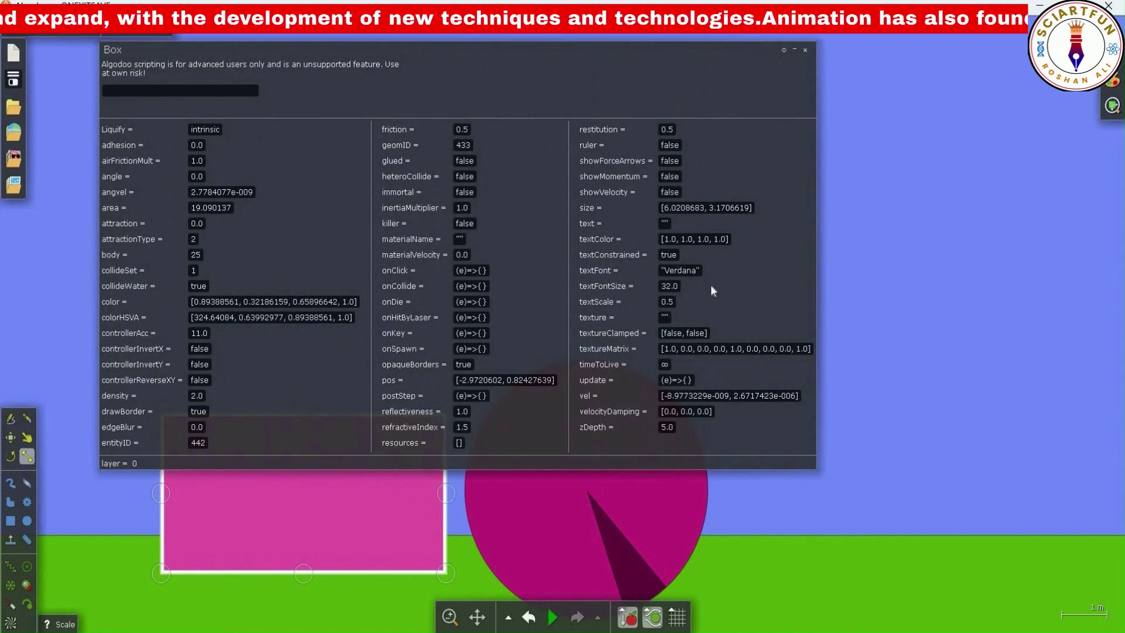
pyautogui.click(804, 50)
# Open the circle's script properties and set its radius to 1.0.
pyautogui.rightClick(565, 453)
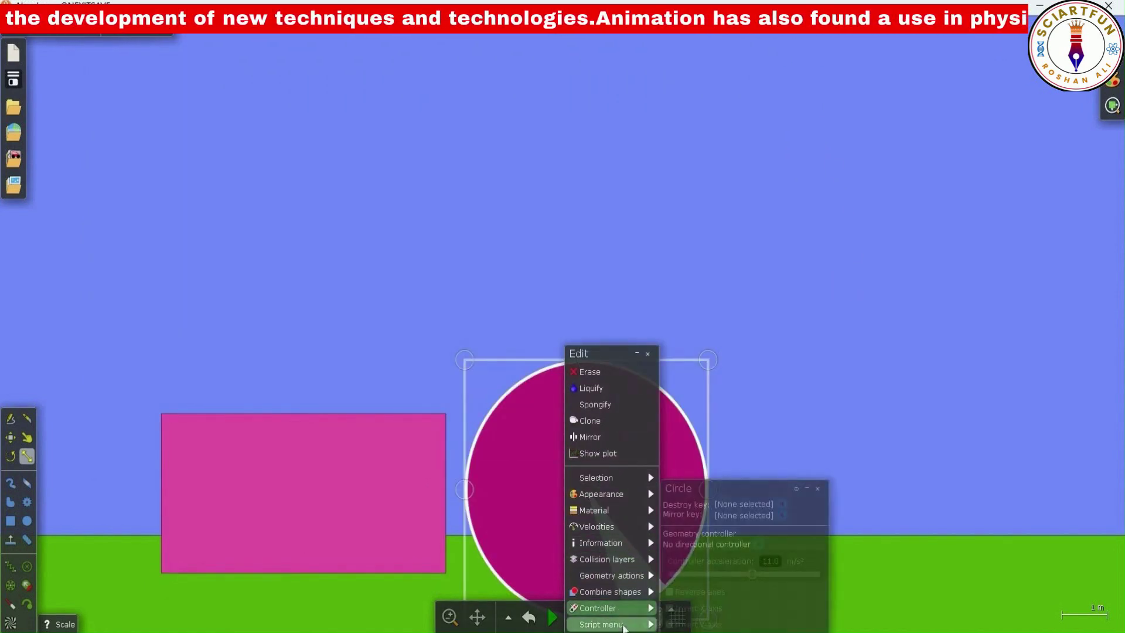
pyautogui.moveTo(622, 624)
pyautogui.moveTo(433, 88); pyautogui.dragTo(538, 47)
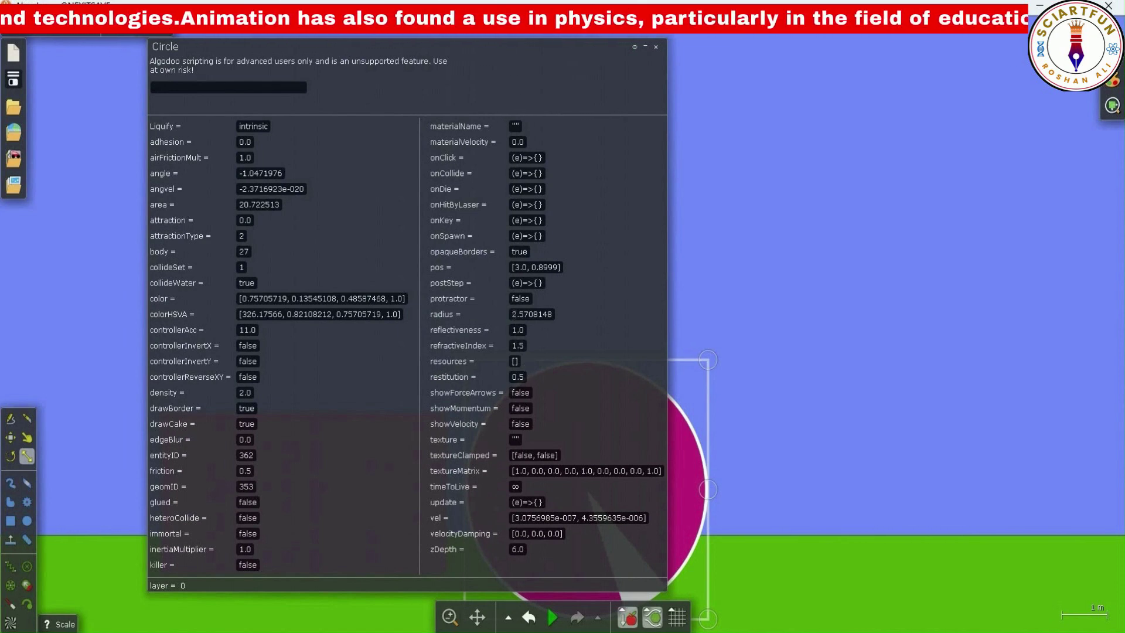
pyautogui.click(512, 314)
pyautogui.moveTo(512, 314); pyautogui.dragTo(796, 378)
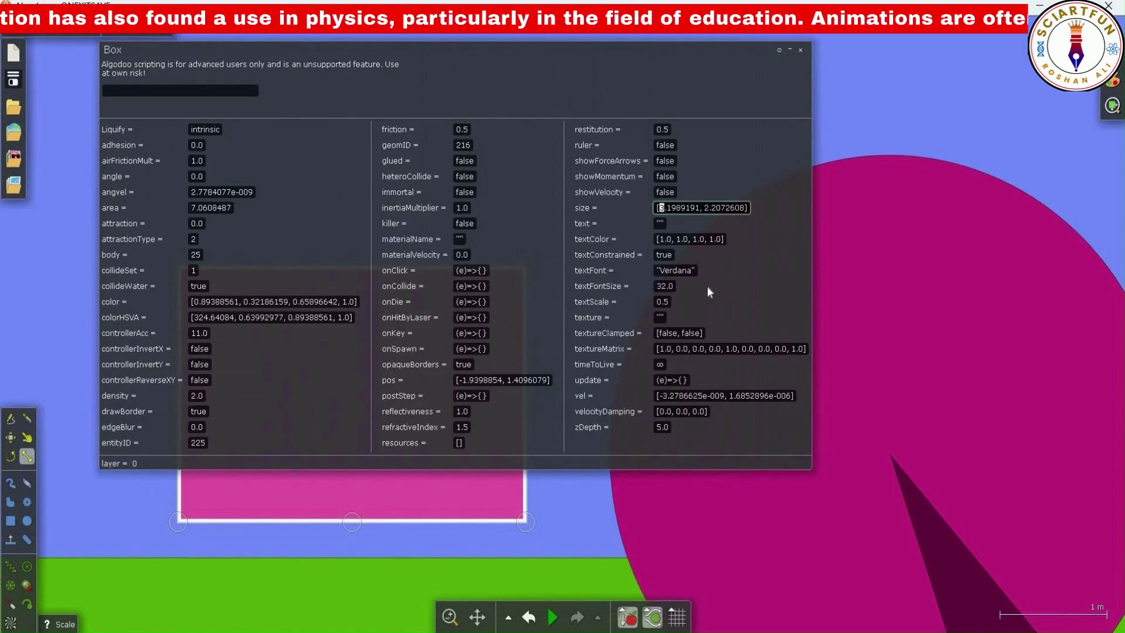
# Set the box's width to 4.1989191 and height to 62072608, and reduce the width to 2.1989193.
pyautogui.write('4')
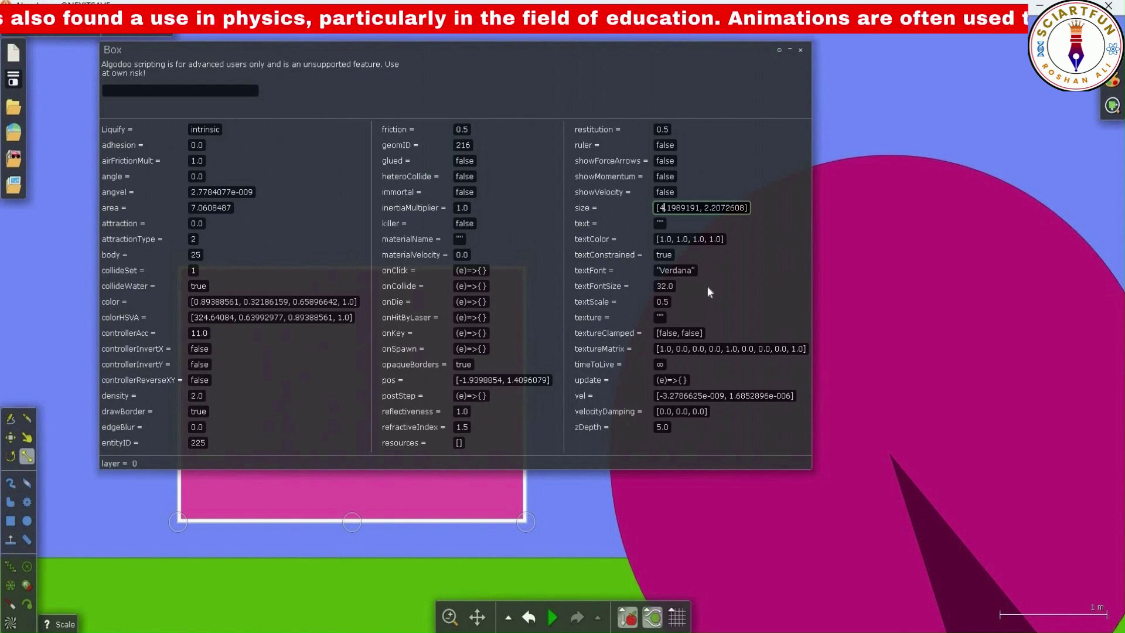
pyautogui.press('Return')
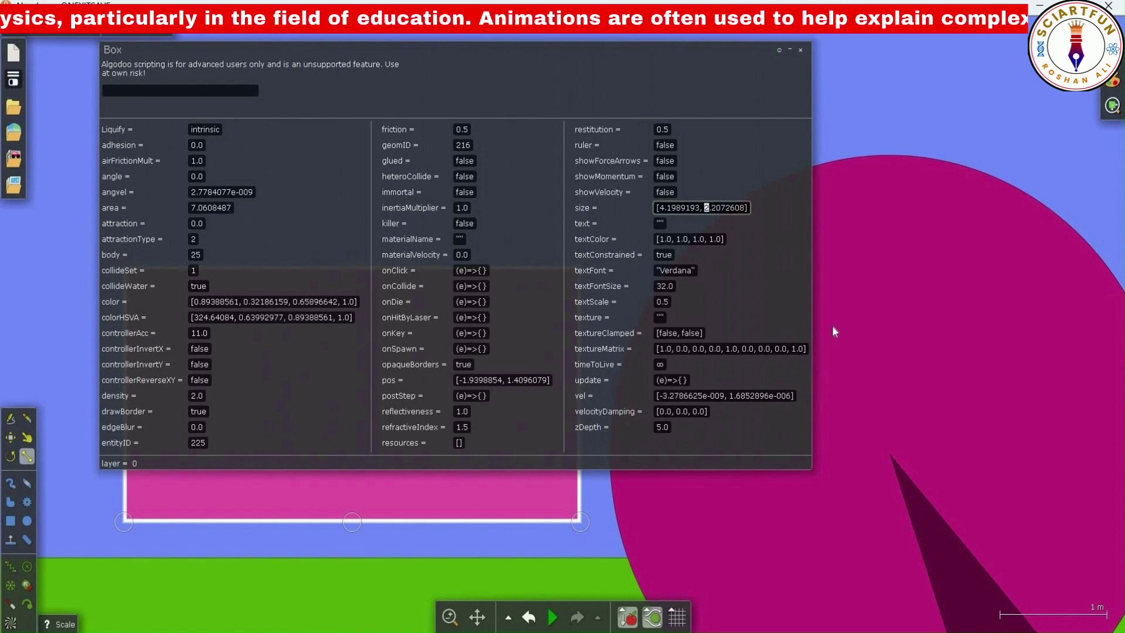
pyautogui.write('6')
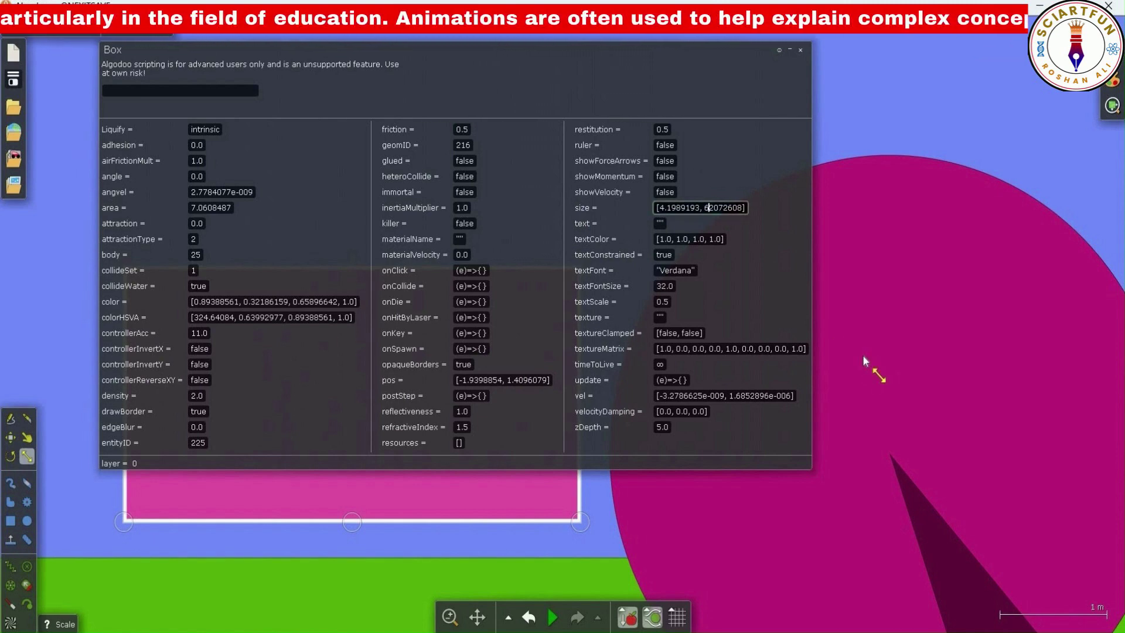
pyautogui.press('Return')
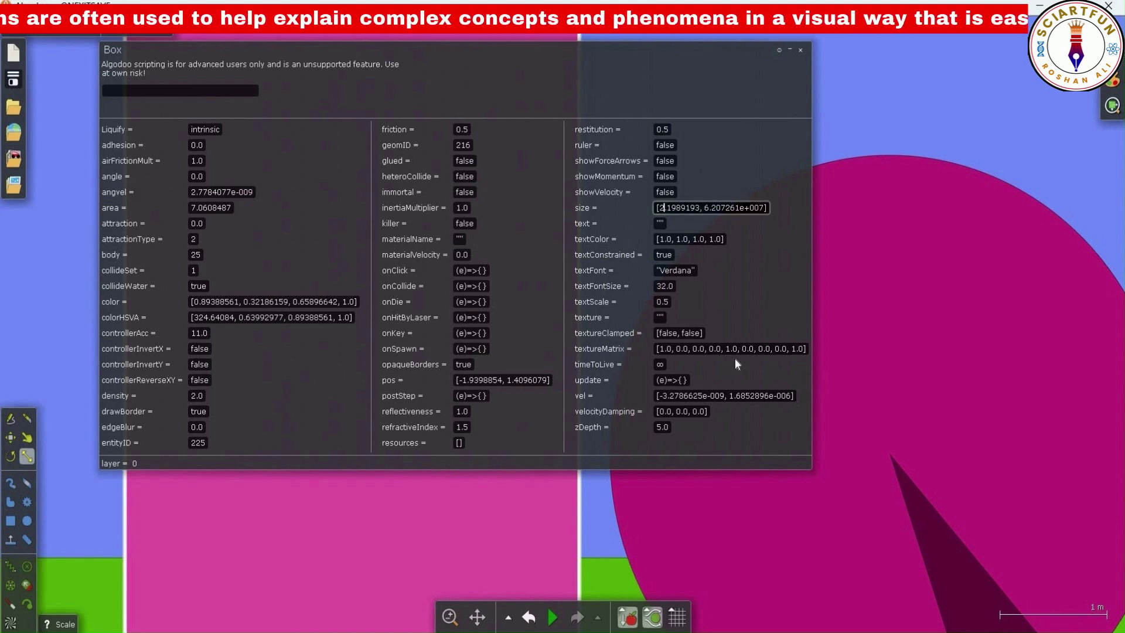
pyautogui.press('Return')
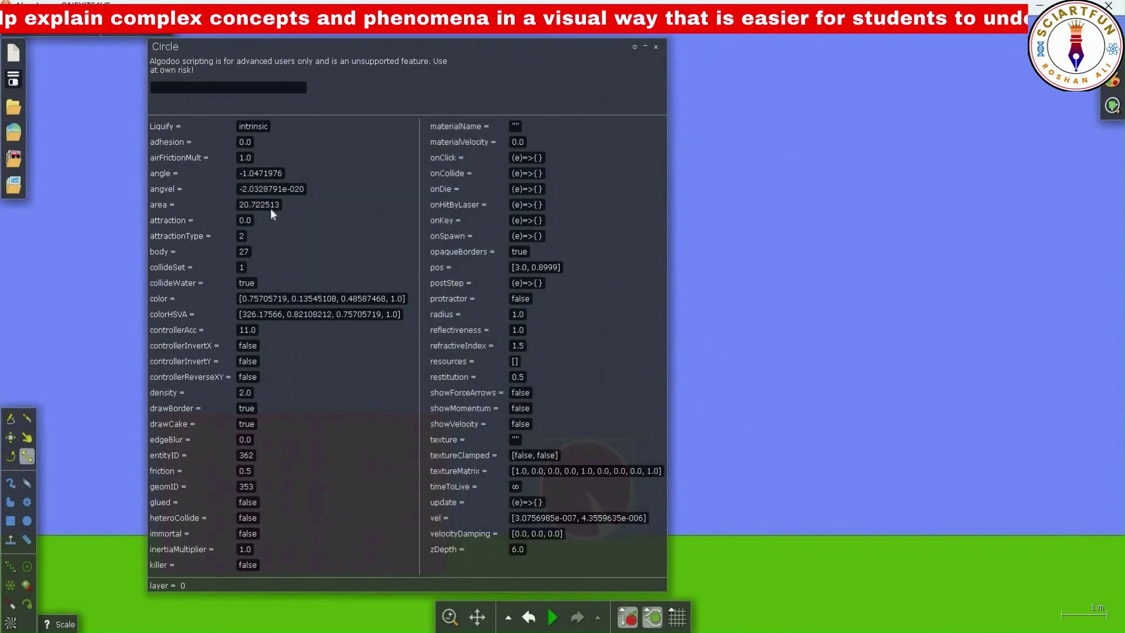
# Move the circle's script properties aside and enlarge the circle from its corner with the Scale tool.
pyautogui.moveTo(566, 69); pyautogui.dragTo(487, 48)
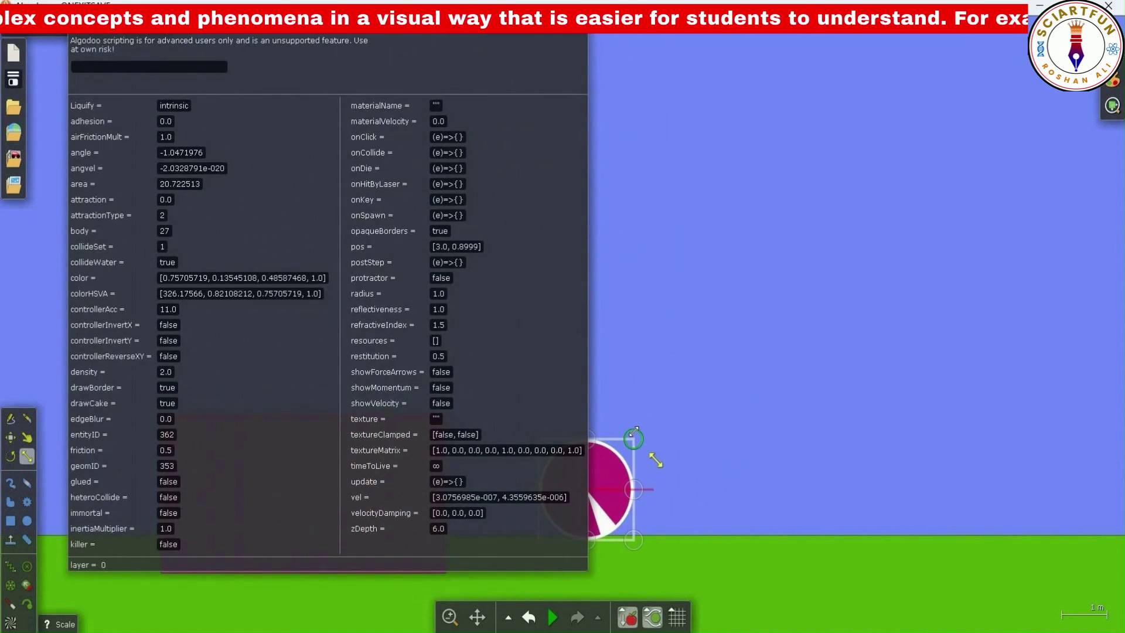
pyautogui.moveTo(636, 439); pyautogui.dragTo(721, 321)
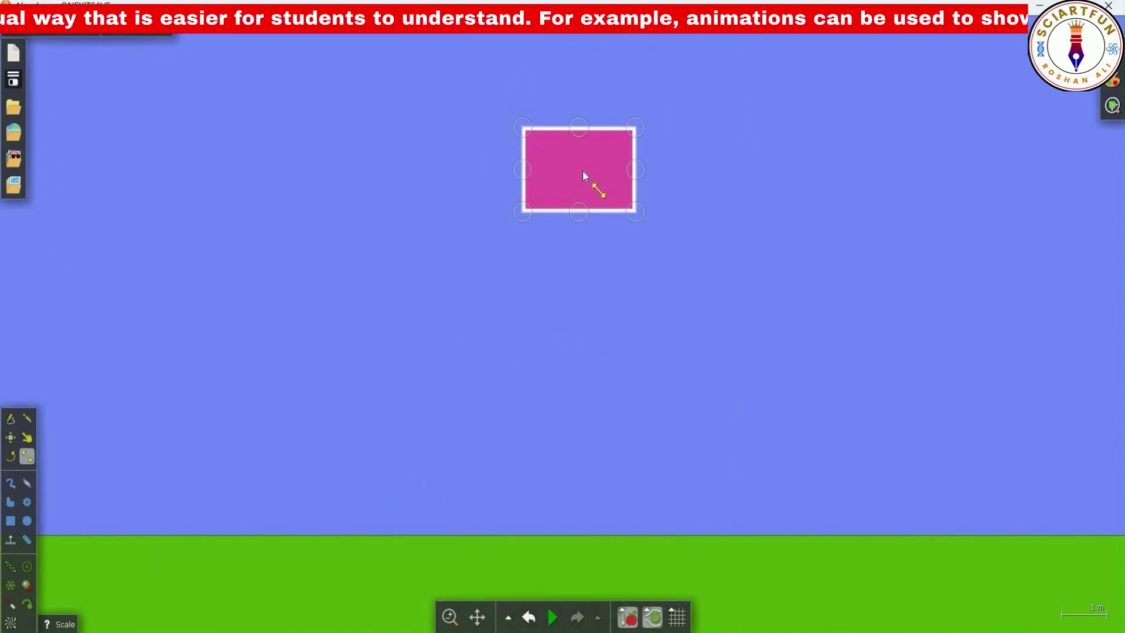
# Open the box's script properties and confirm false as its glued value.
pyautogui.rightClick(583, 171)
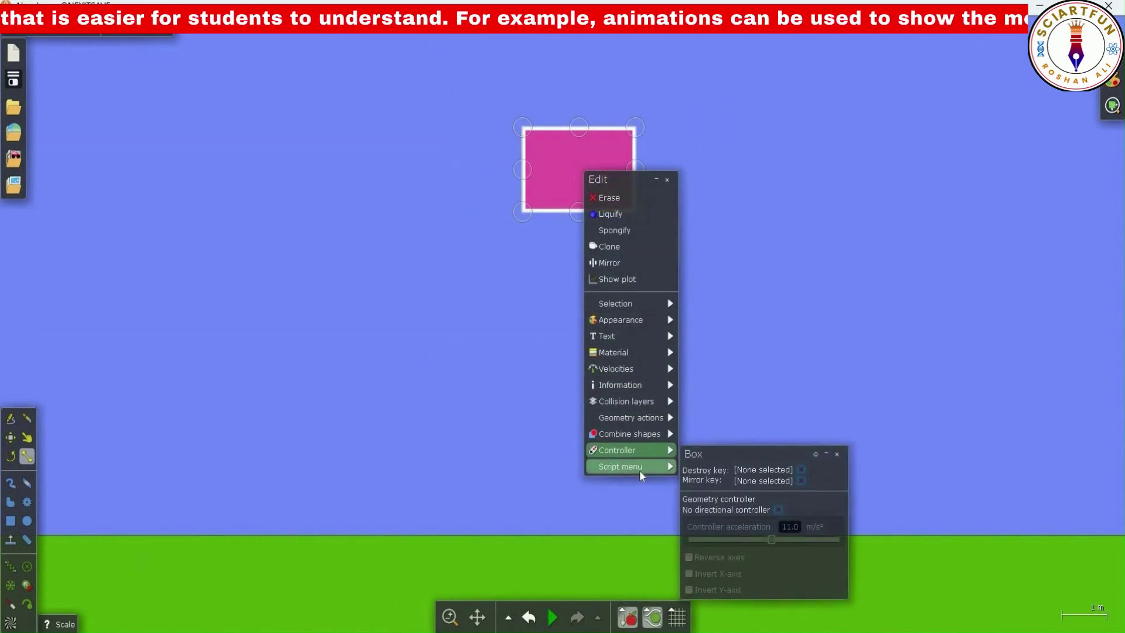
pyautogui.moveTo(640, 472)
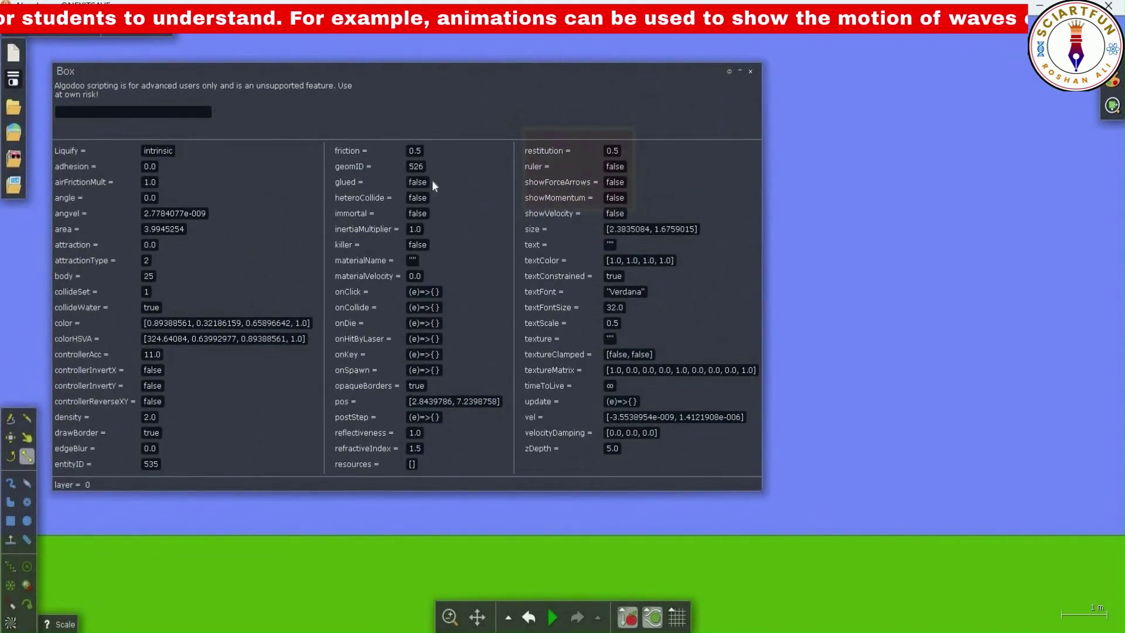
pyautogui.click(431, 182)
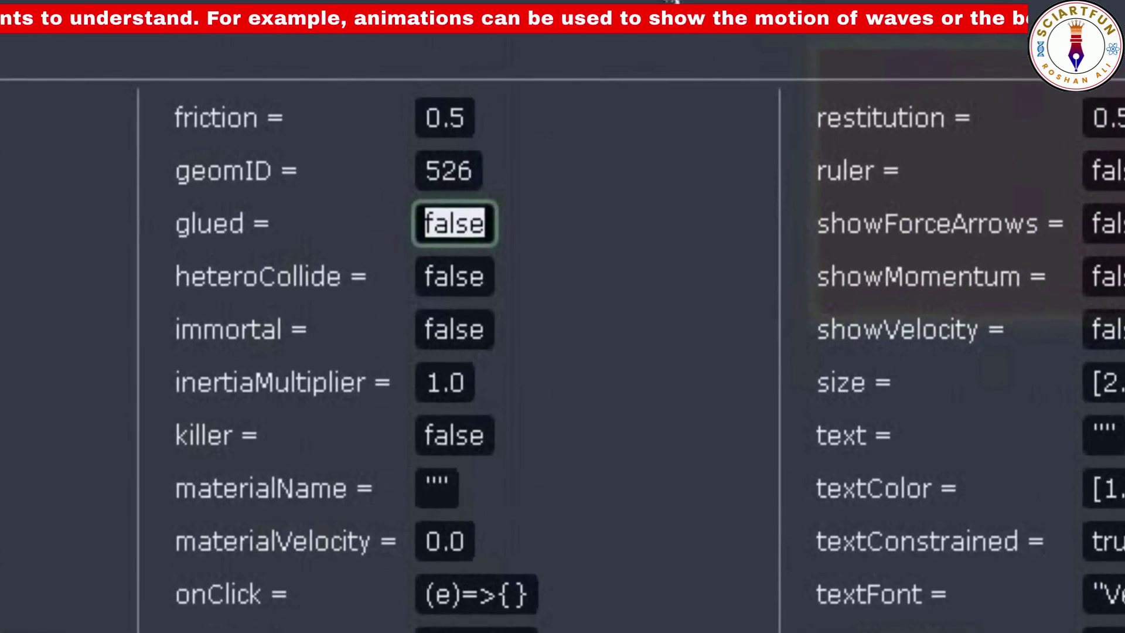
pyautogui.press('Return')
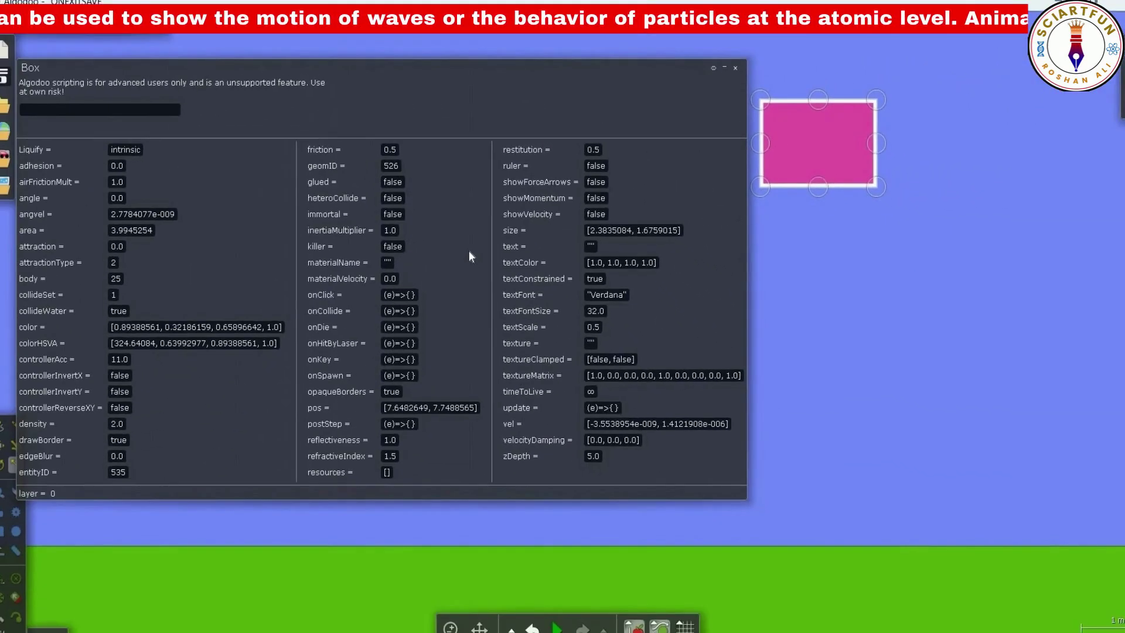
# Run the simulation to drop the box, pause it, lift the box back into the air and set glued to true.
pyautogui.moveTo(553, 626)
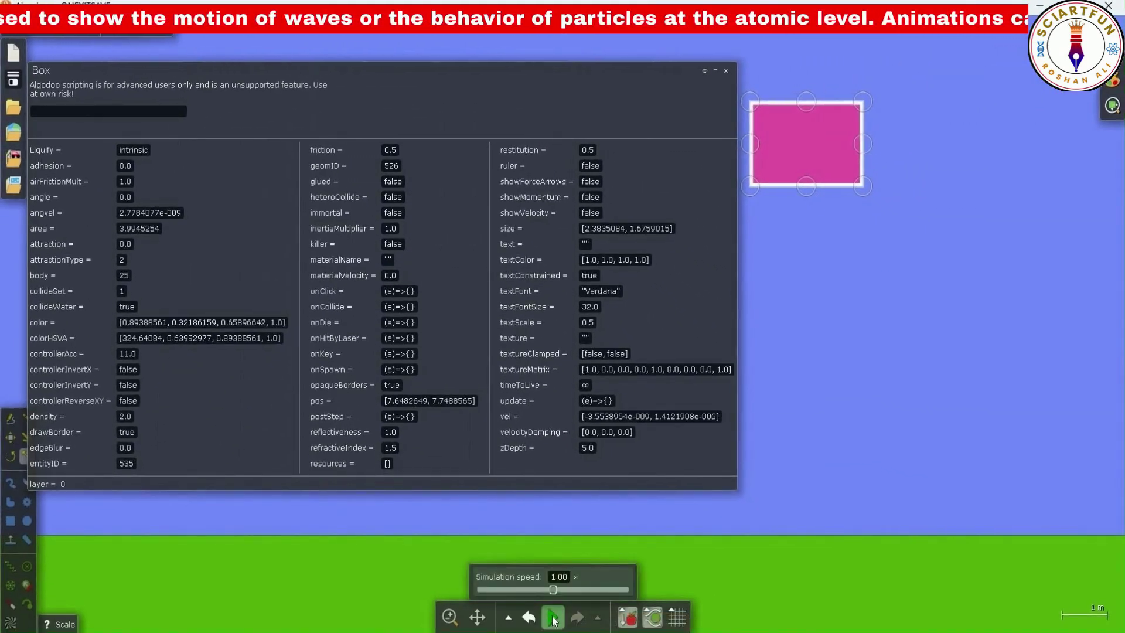
pyautogui.click(554, 617)
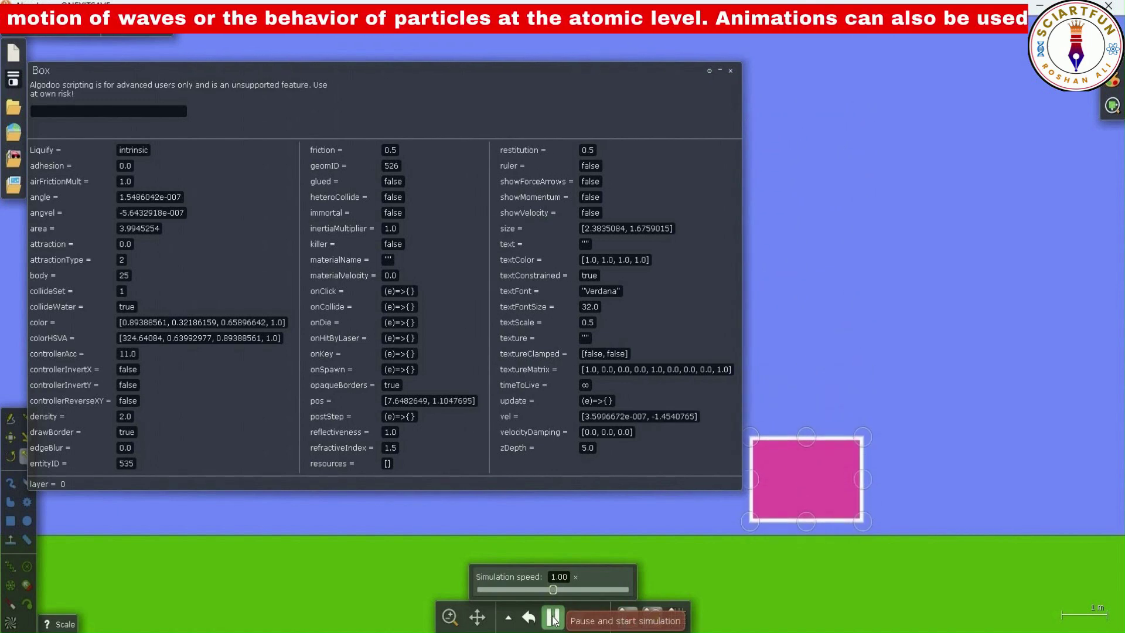
pyautogui.press('space')
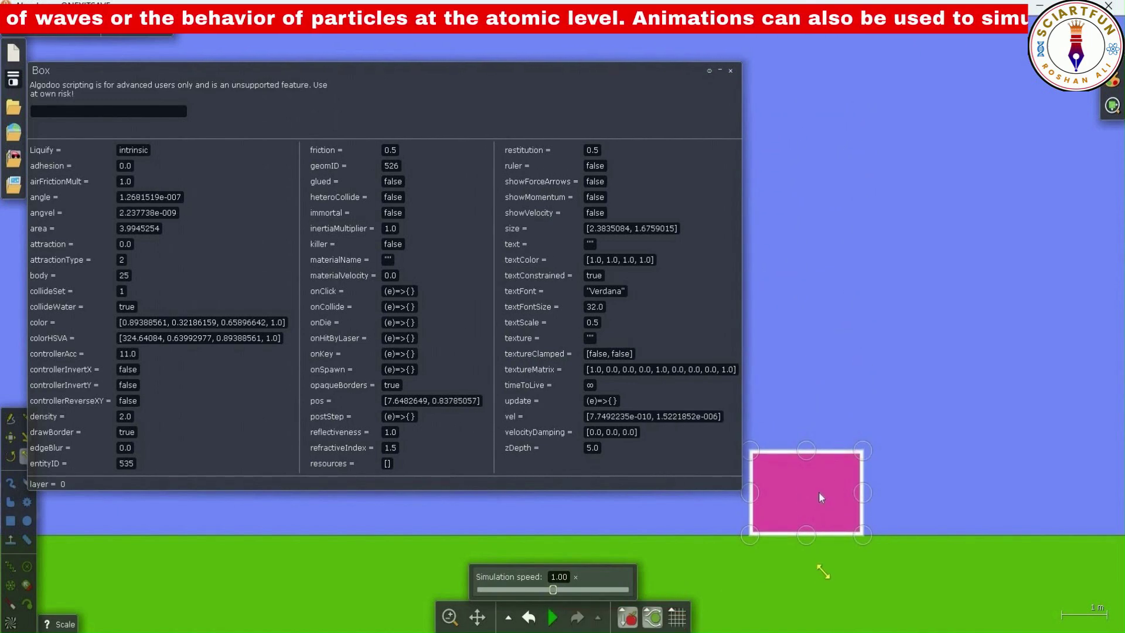
pyautogui.moveTo(835, 513); pyautogui.dragTo(842, 167)
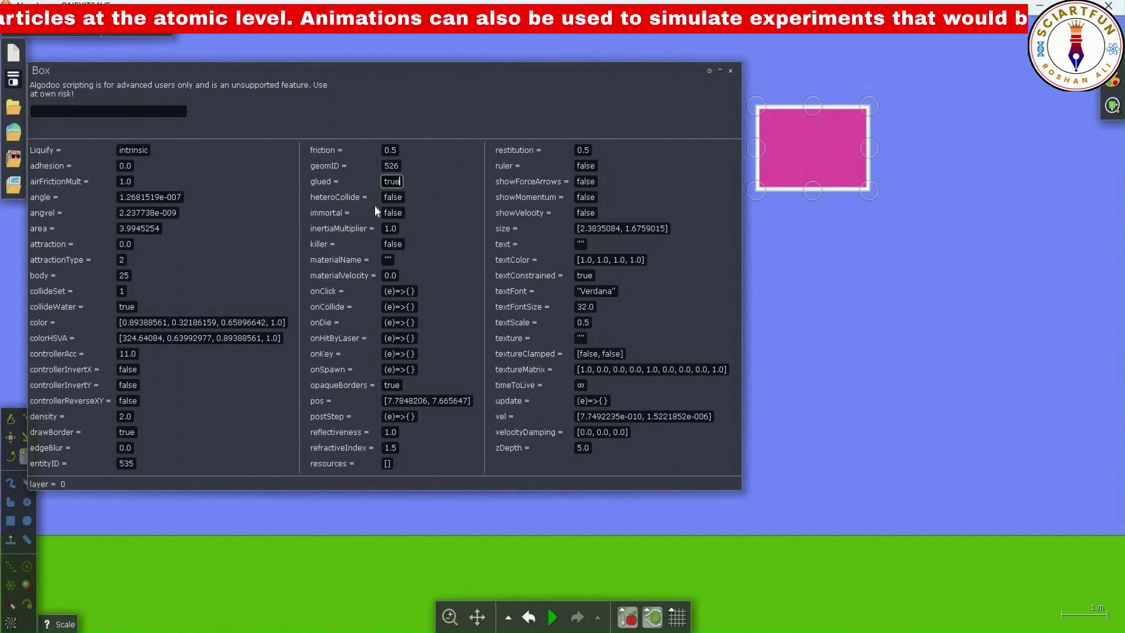
# Test-drop the box twice with glued set to true, pausing and lifting it back each time, and set glued to false.
pyautogui.click(553, 617)
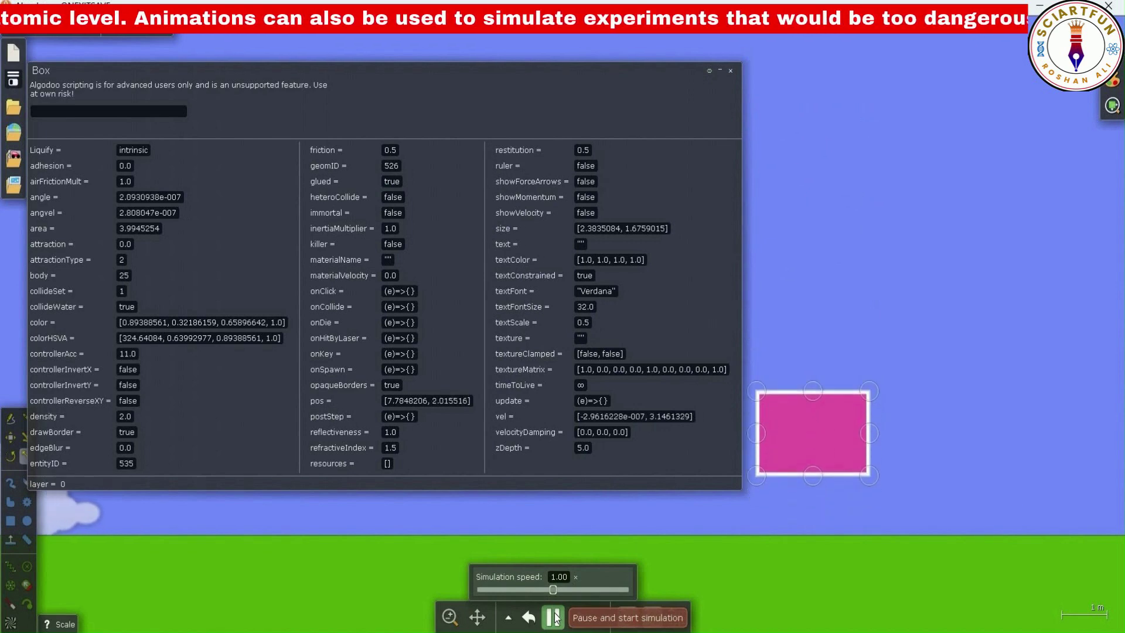
pyautogui.click(553, 617)
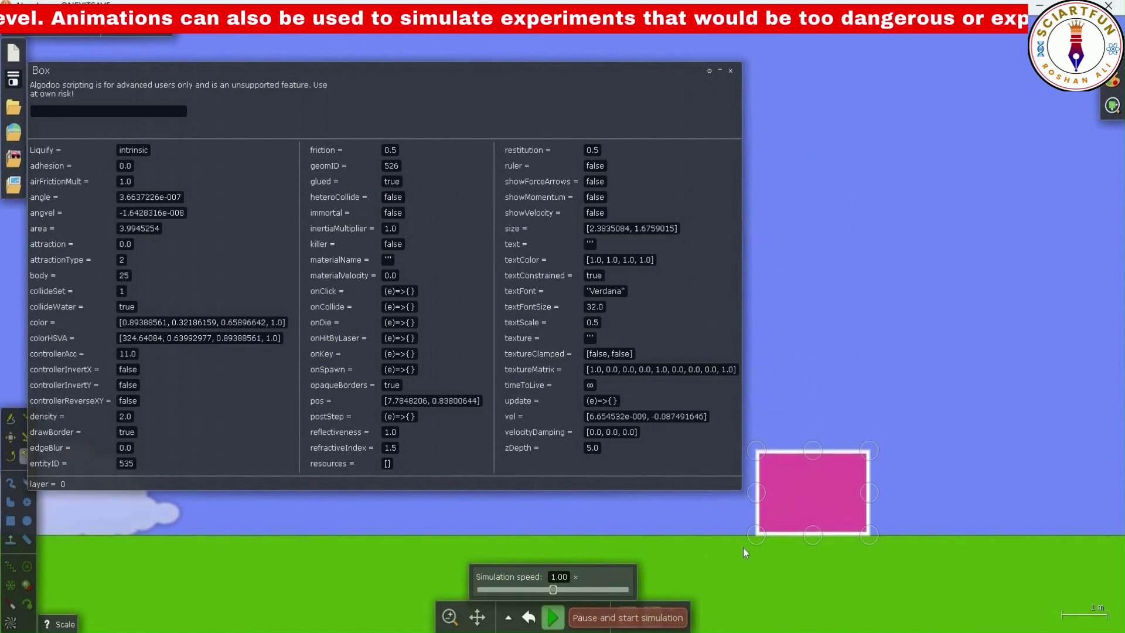
pyautogui.moveTo(832, 495); pyautogui.dragTo(827, 147)
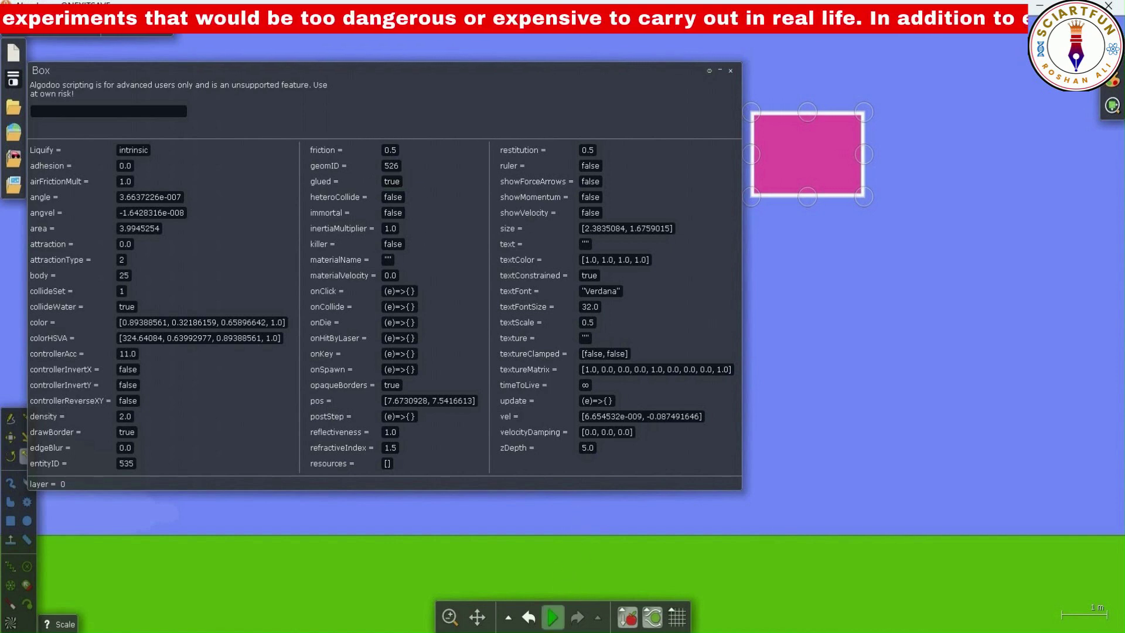
pyautogui.click(553, 619)
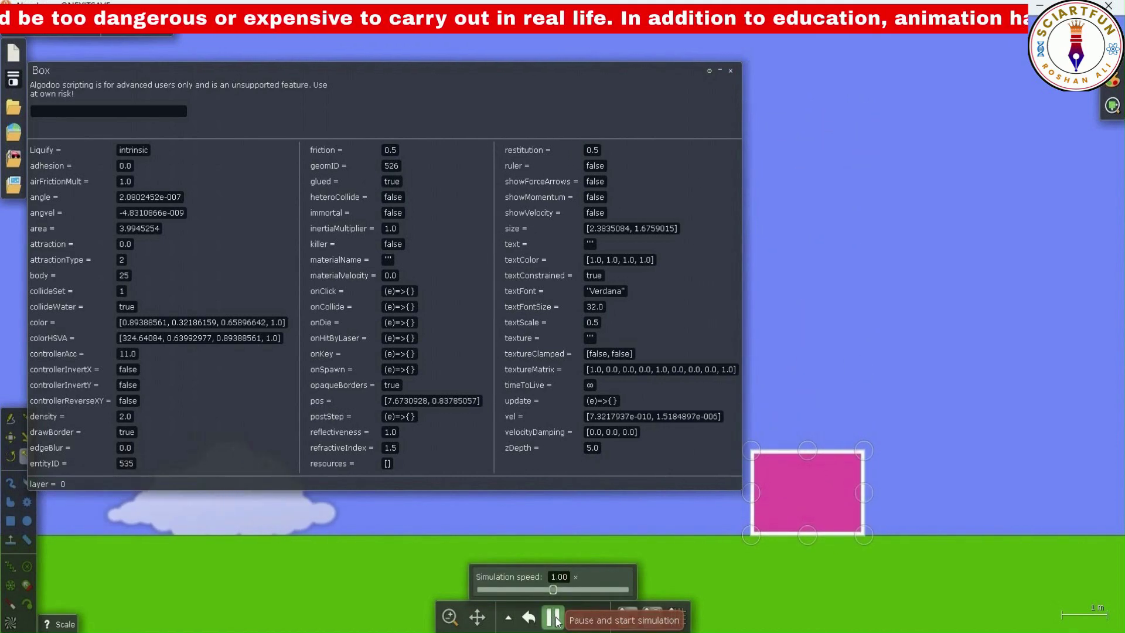
pyautogui.click(553, 618)
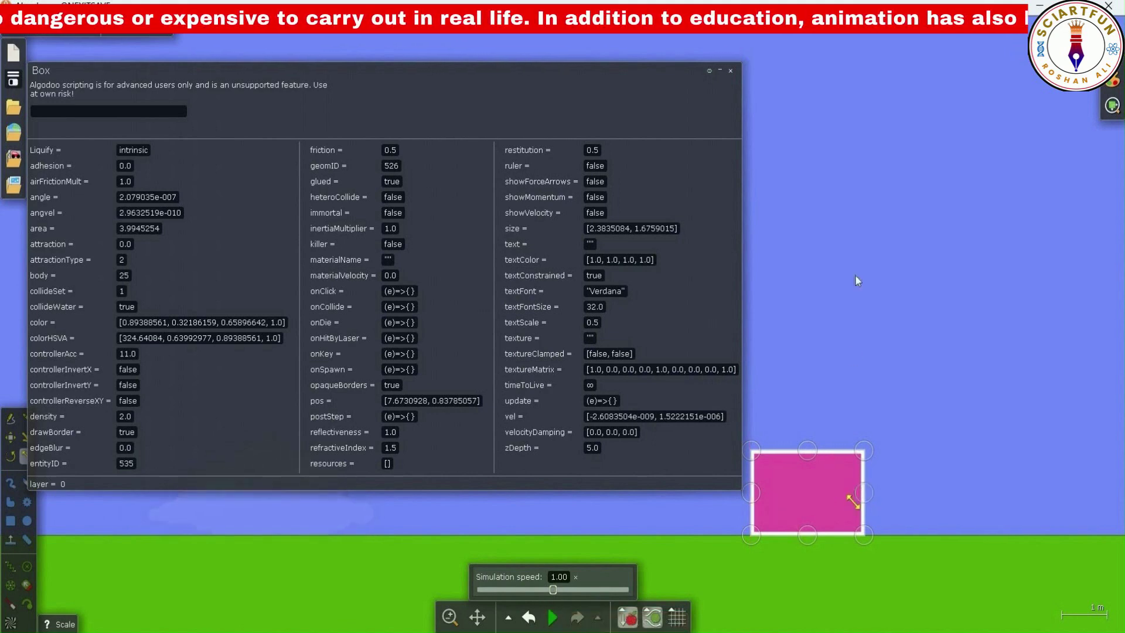
pyautogui.moveTo(854, 495); pyautogui.dragTo(837, 159)
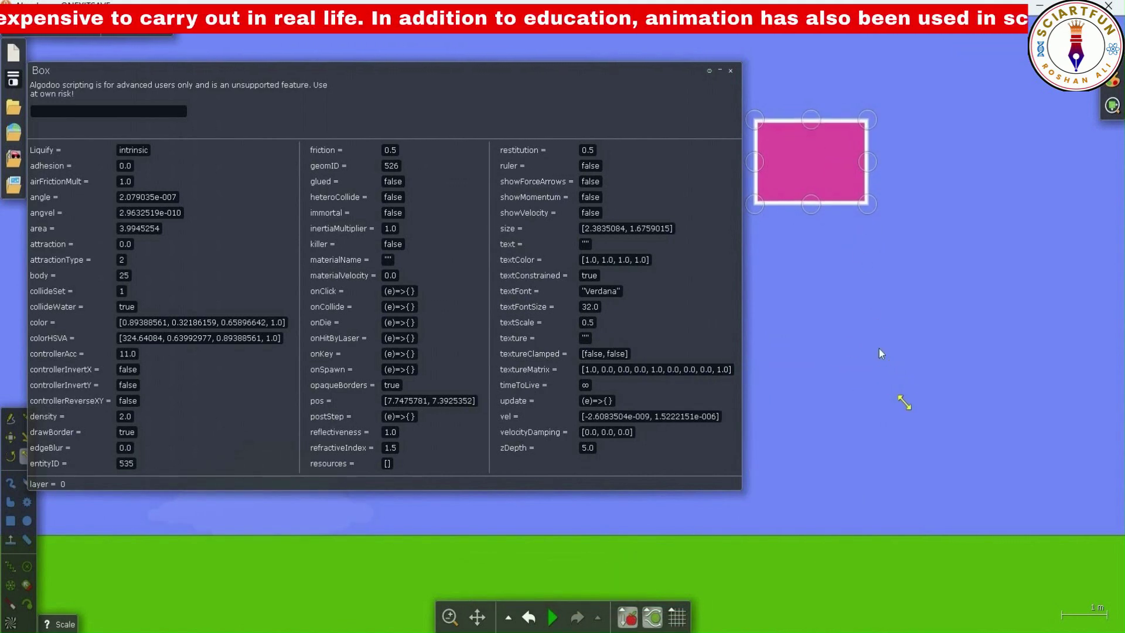
# Glue the raised box to the background and start the simulation.
pyautogui.rightClick(801, 156)
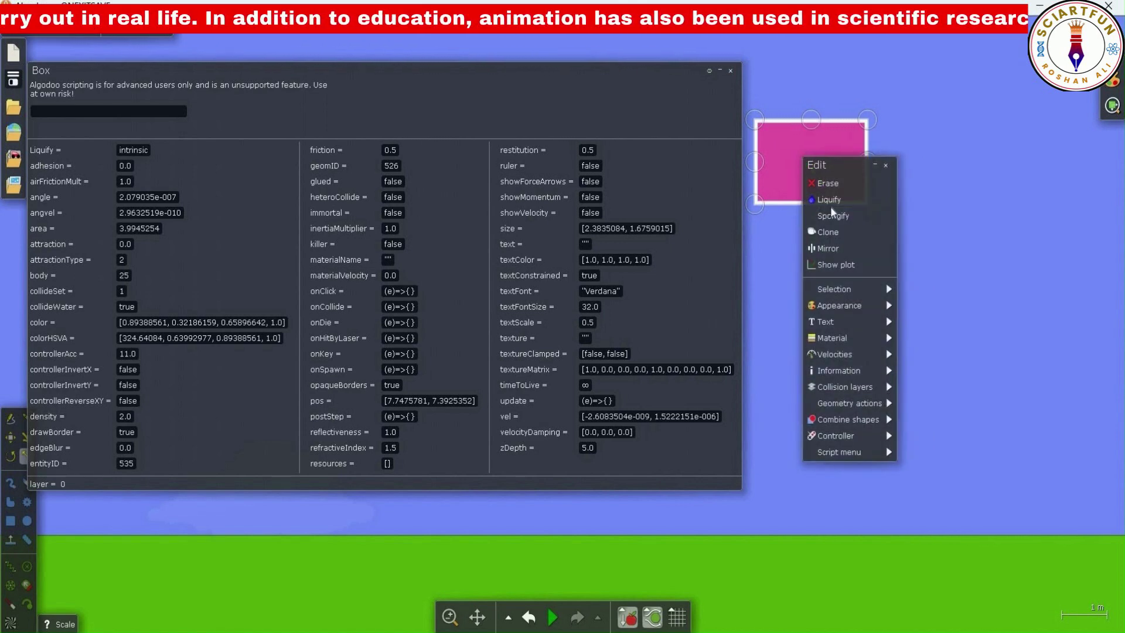
pyautogui.moveTo(877, 407)
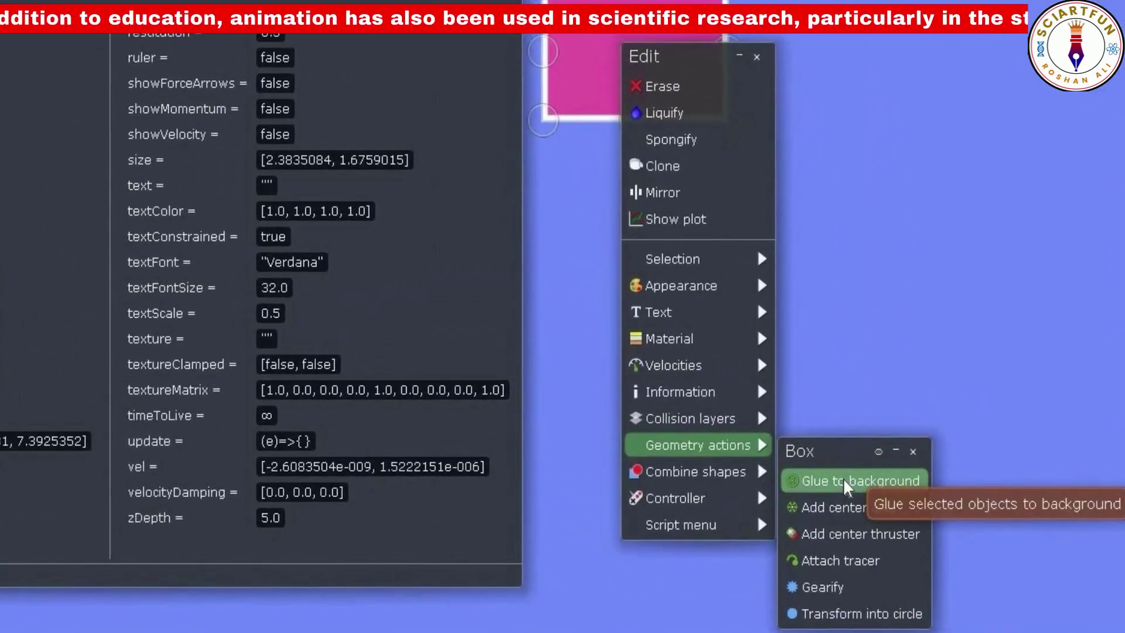
pyautogui.click(842, 477)
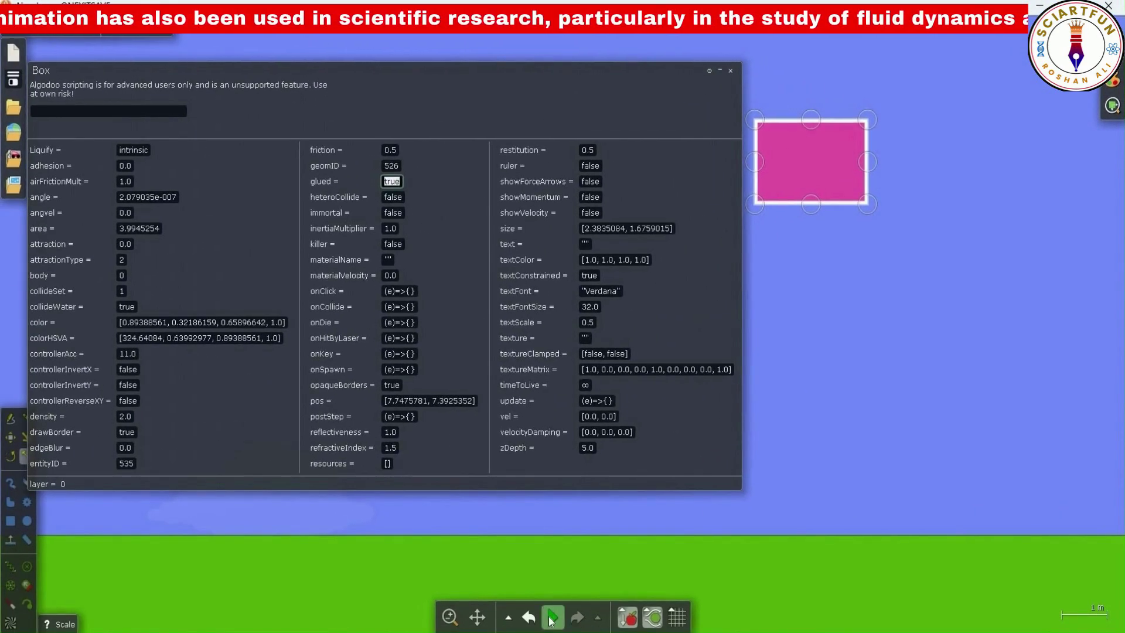
pyautogui.click(551, 618)
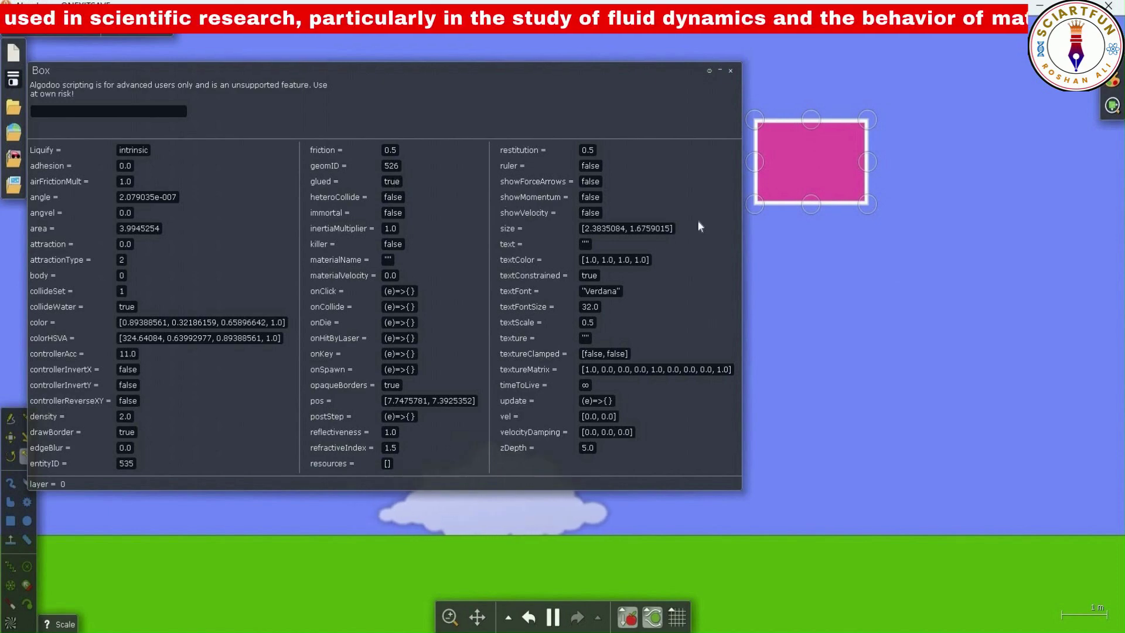
# Loosen the box from the background while the simulation is running.
pyautogui.rightClick(814, 157)
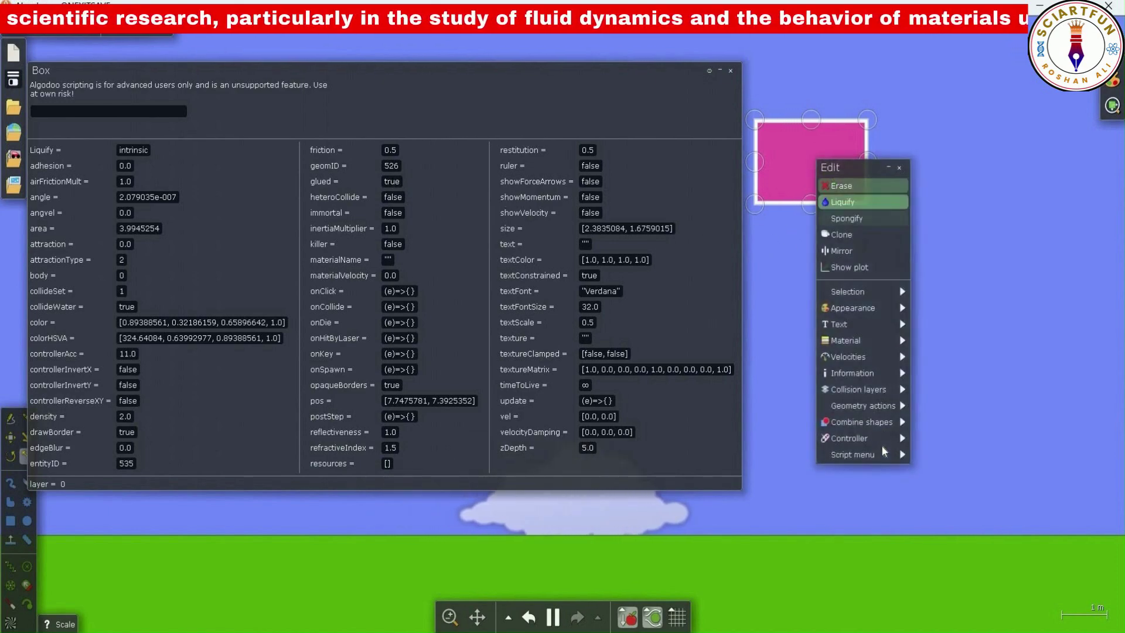
pyautogui.moveTo(879, 455)
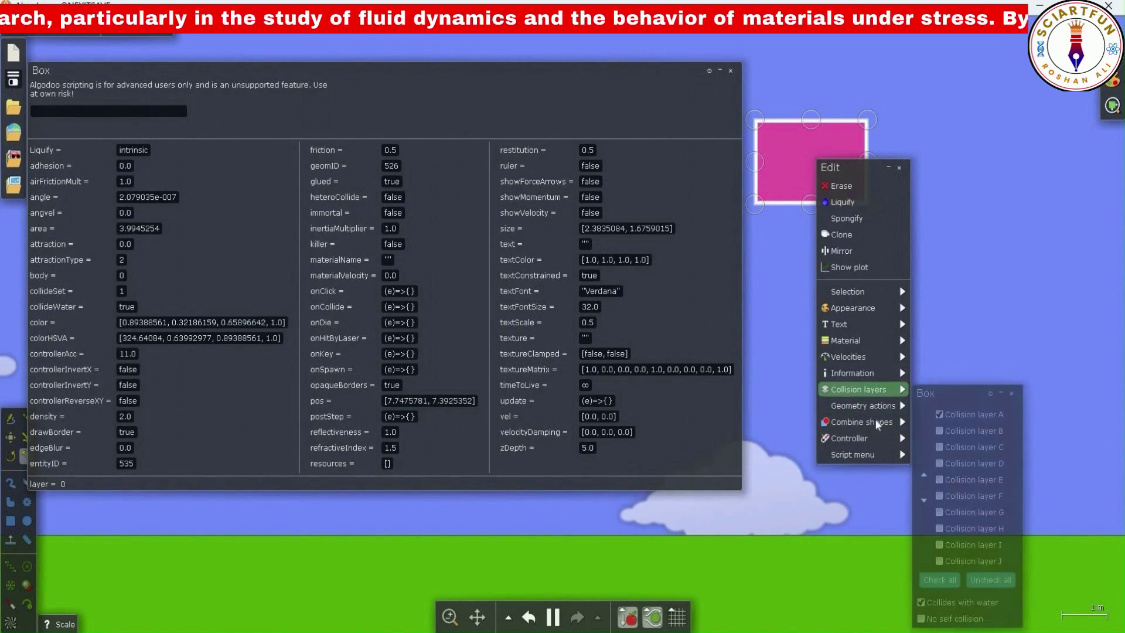
pyautogui.moveTo(879, 414)
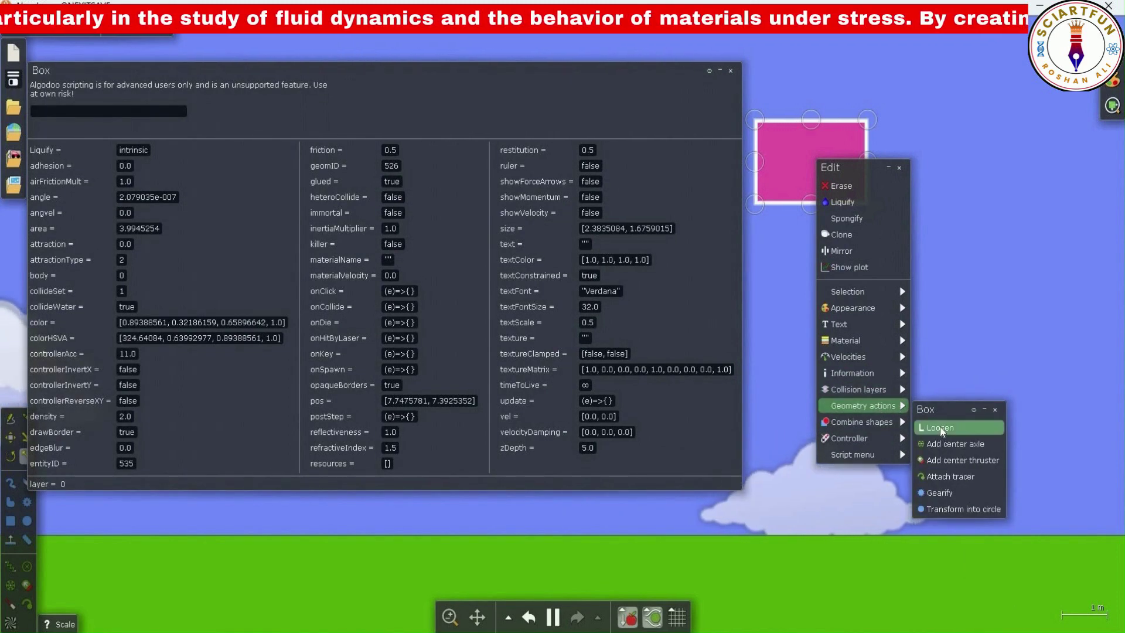
pyautogui.click(940, 426)
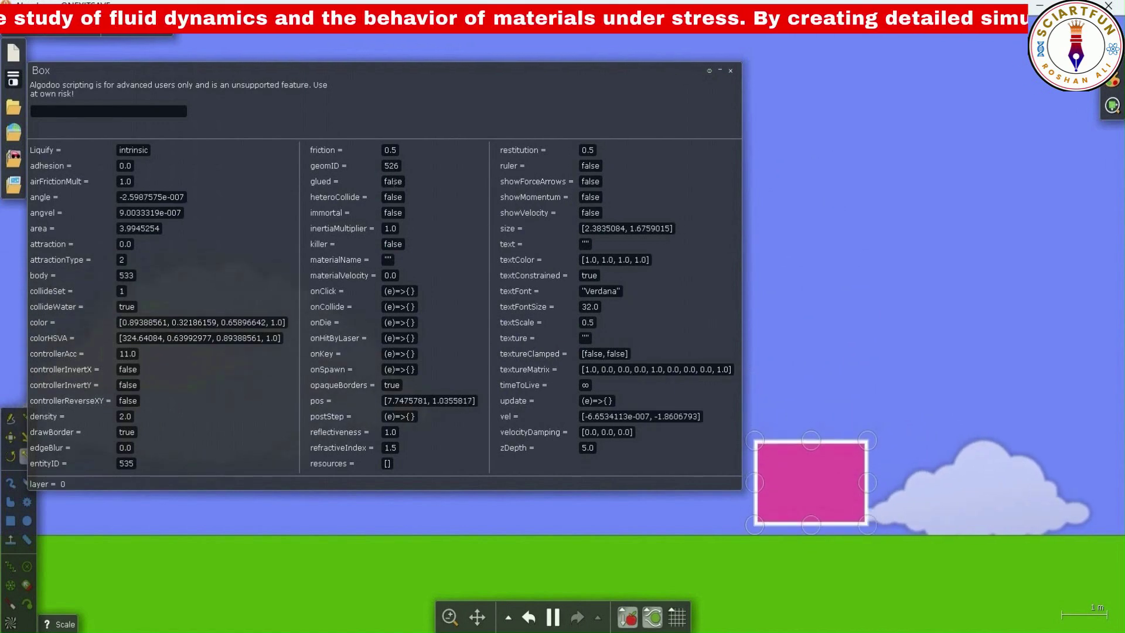
# Select the box's glued value, pause the simulation and lift the box off the ground.
pyautogui.moveTo(378, 181); pyautogui.dragTo(389, 183)
pyautogui.click(407, 184)
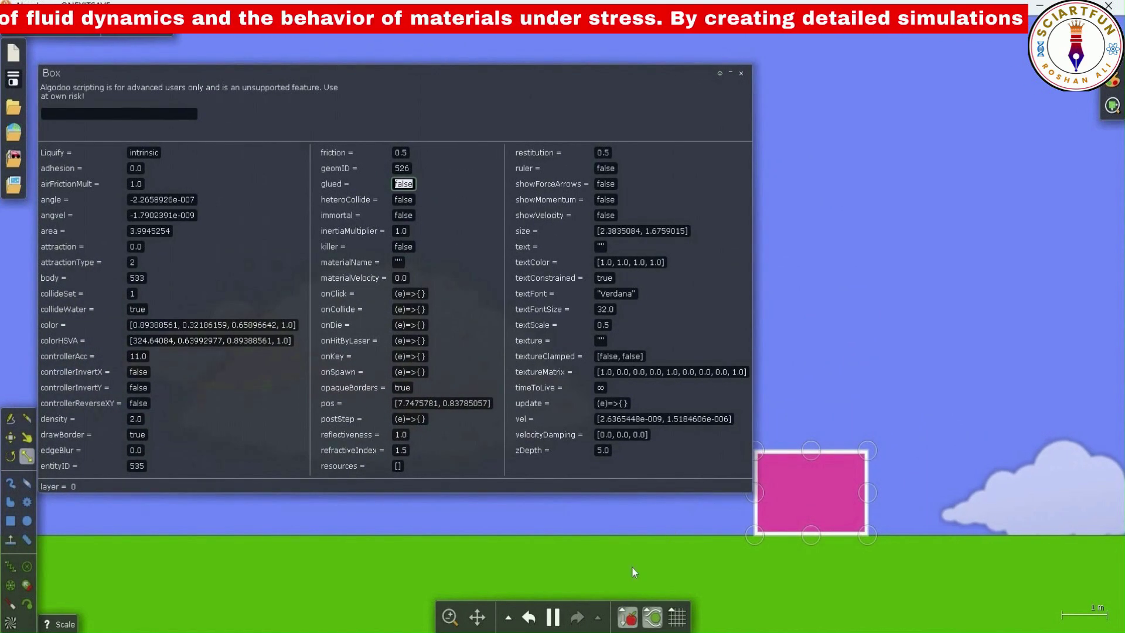
pyautogui.click(555, 615)
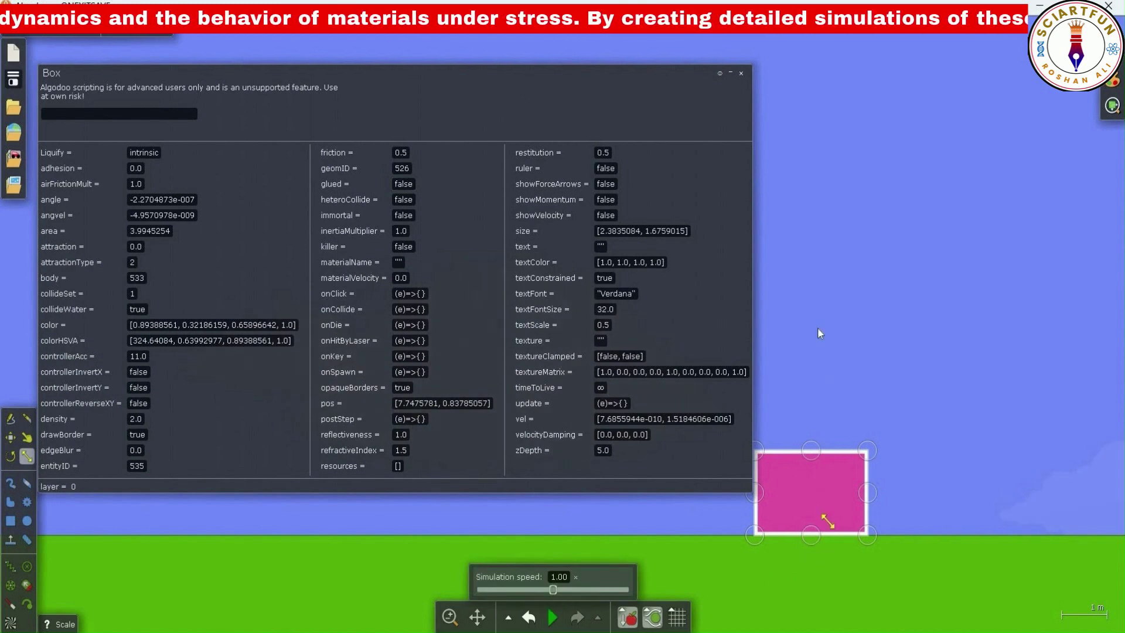
pyautogui.moveTo(828, 515); pyautogui.dragTo(821, 184)
# Glue the box to the background again and run the simulation.
pyautogui.rightClick(821, 184)
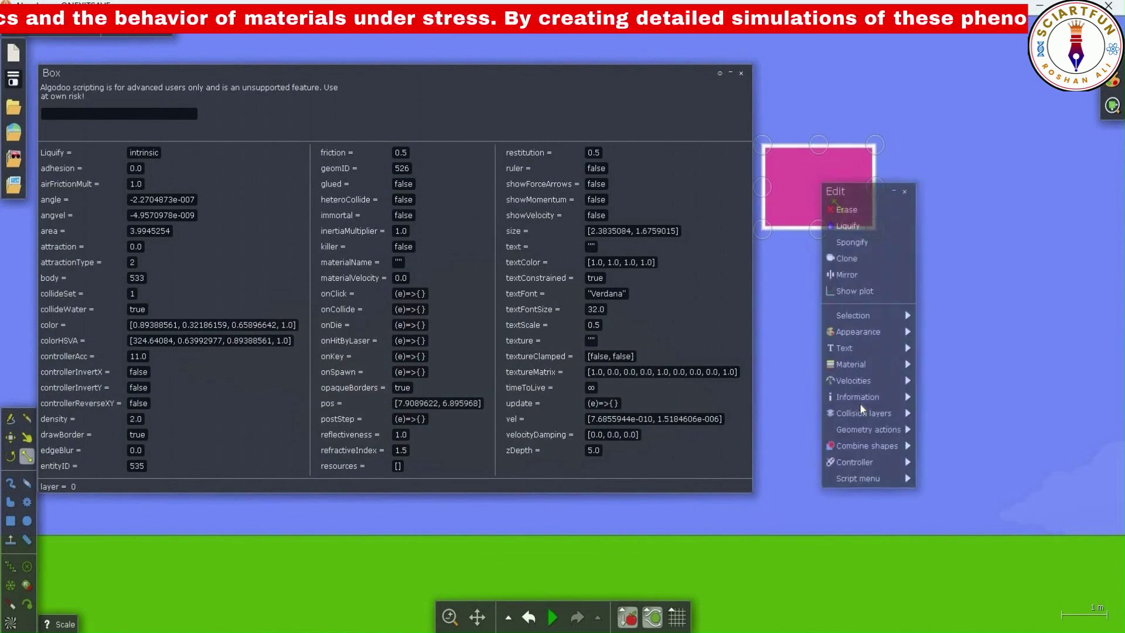
pyautogui.moveTo(867, 429)
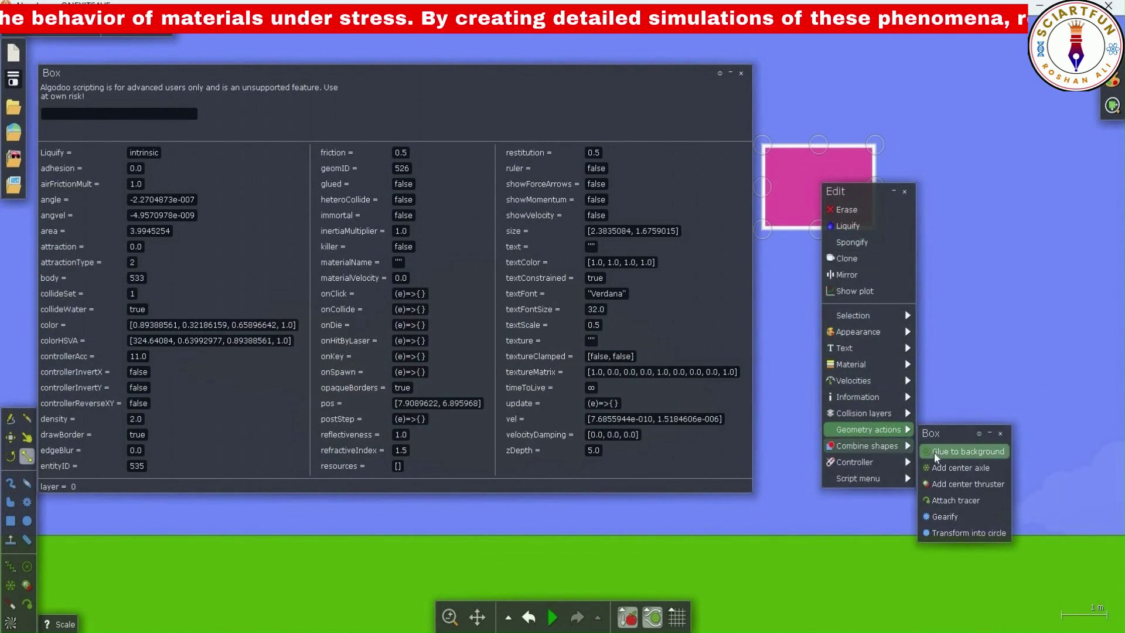
pyautogui.click(934, 452)
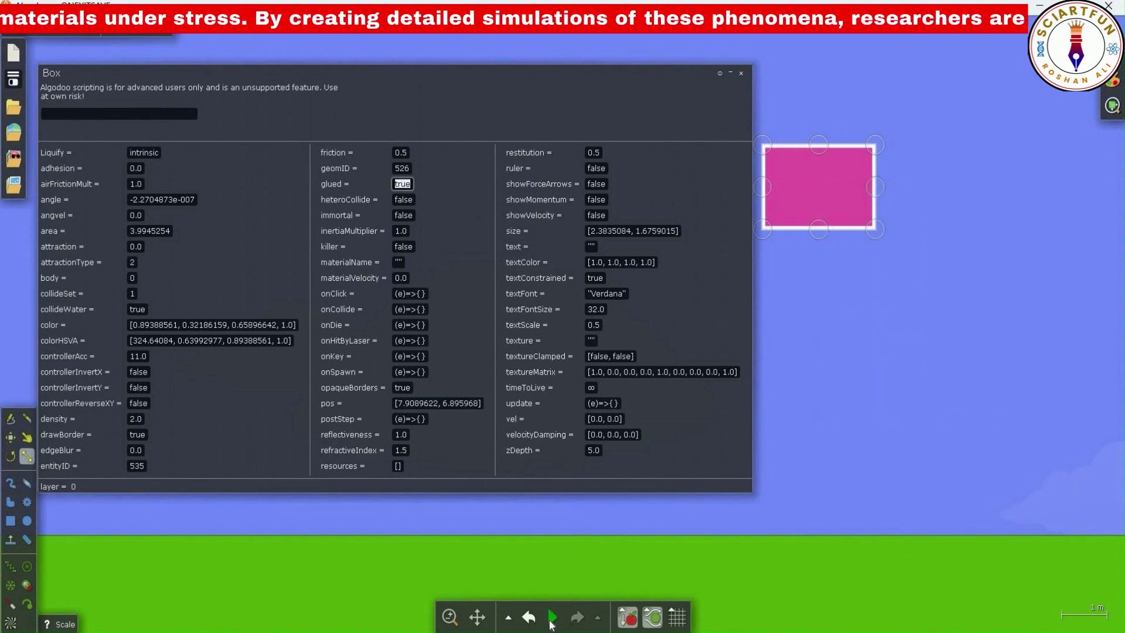
pyautogui.click(551, 619)
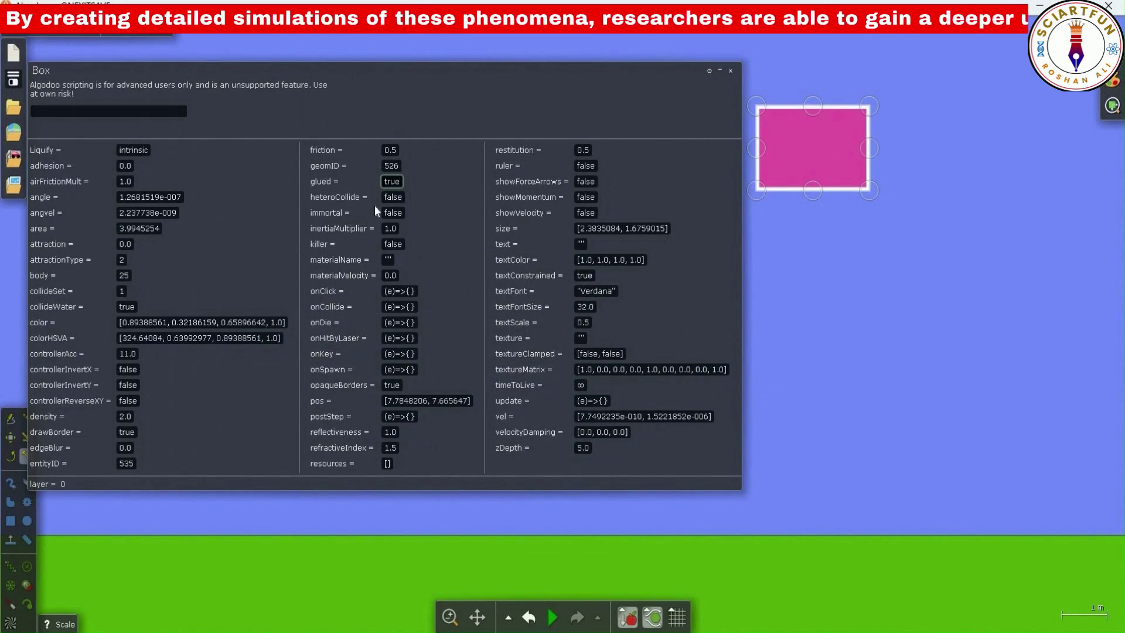
# Repeat the two simulated drops with glued set to true, lift the paused box after each one, and set glued to false.
pyautogui.click(554, 618)
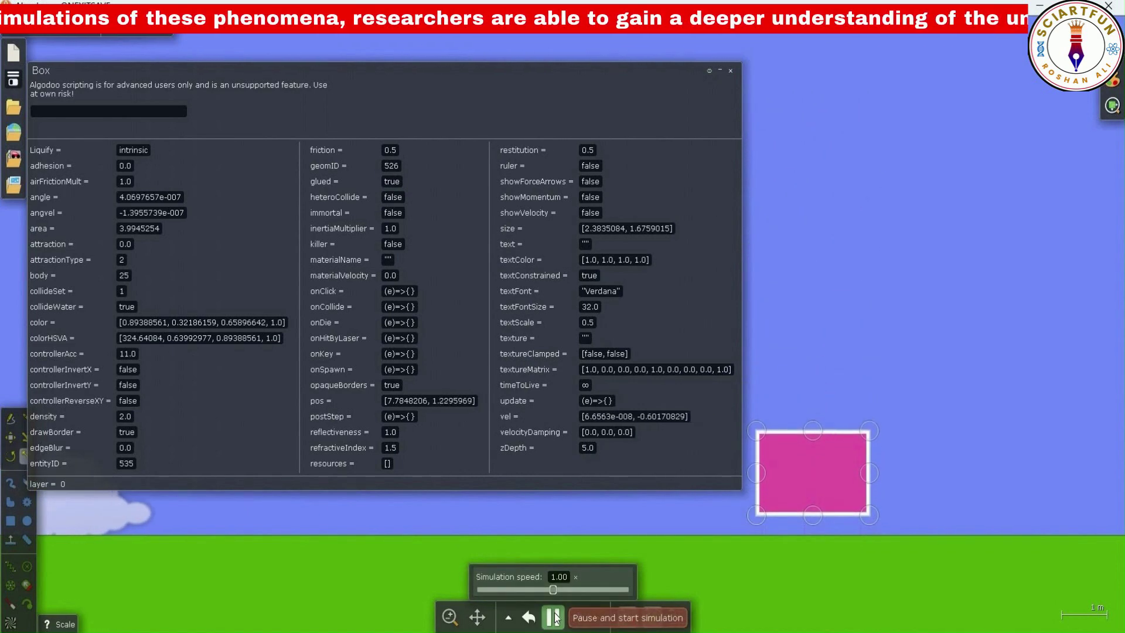
pyautogui.click(555, 618)
pyautogui.moveTo(826, 500); pyautogui.dragTo(832, 174)
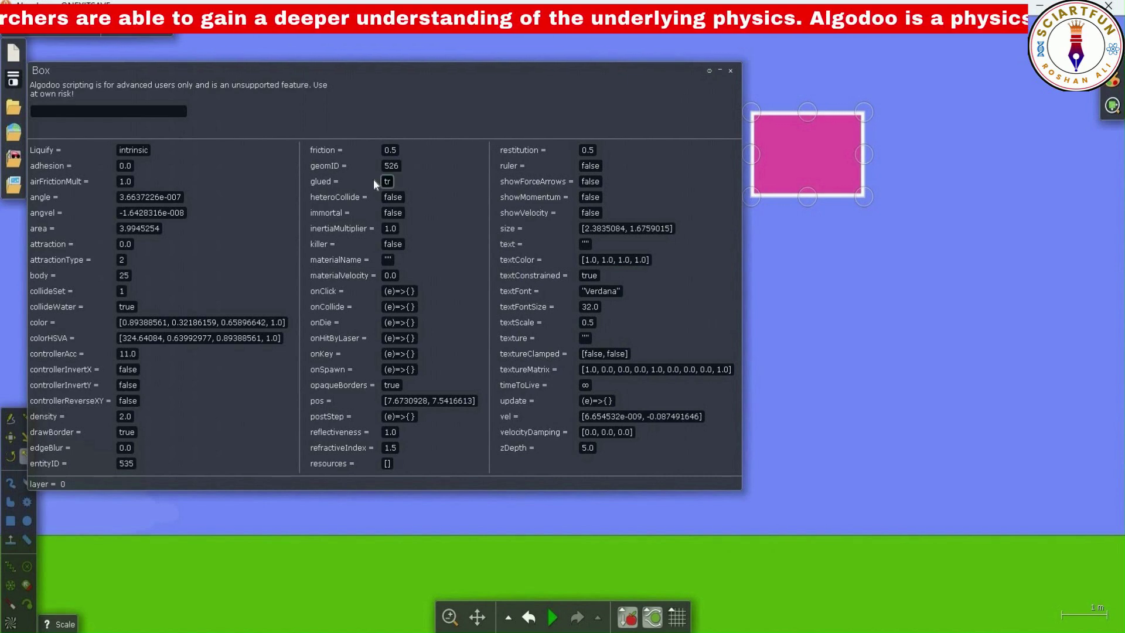
pyautogui.click(552, 618)
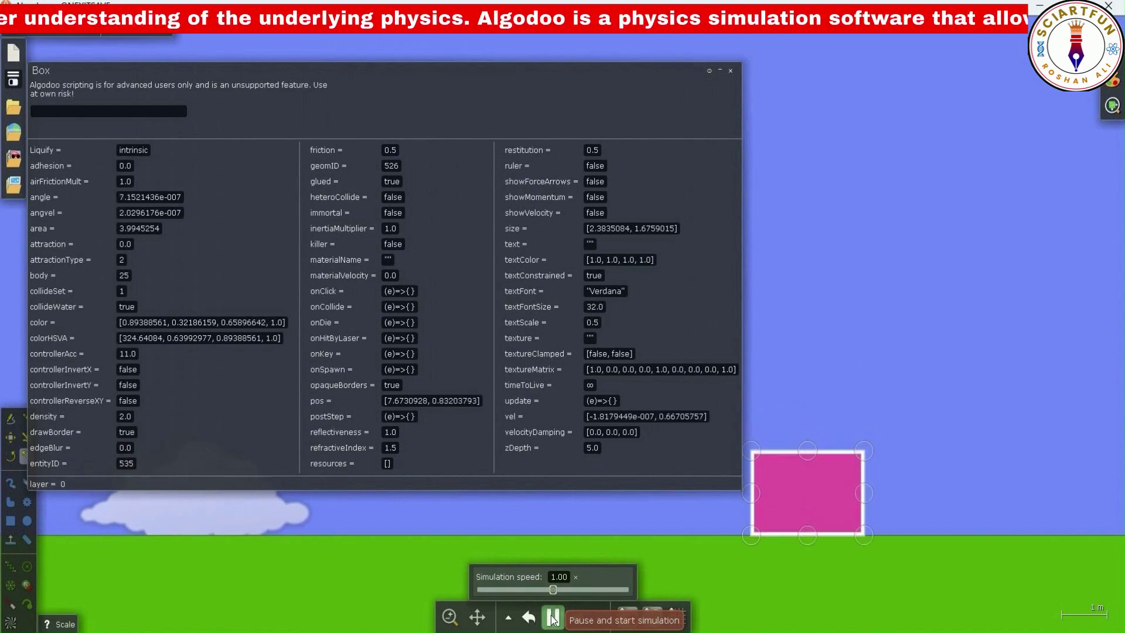
pyautogui.click(553, 619)
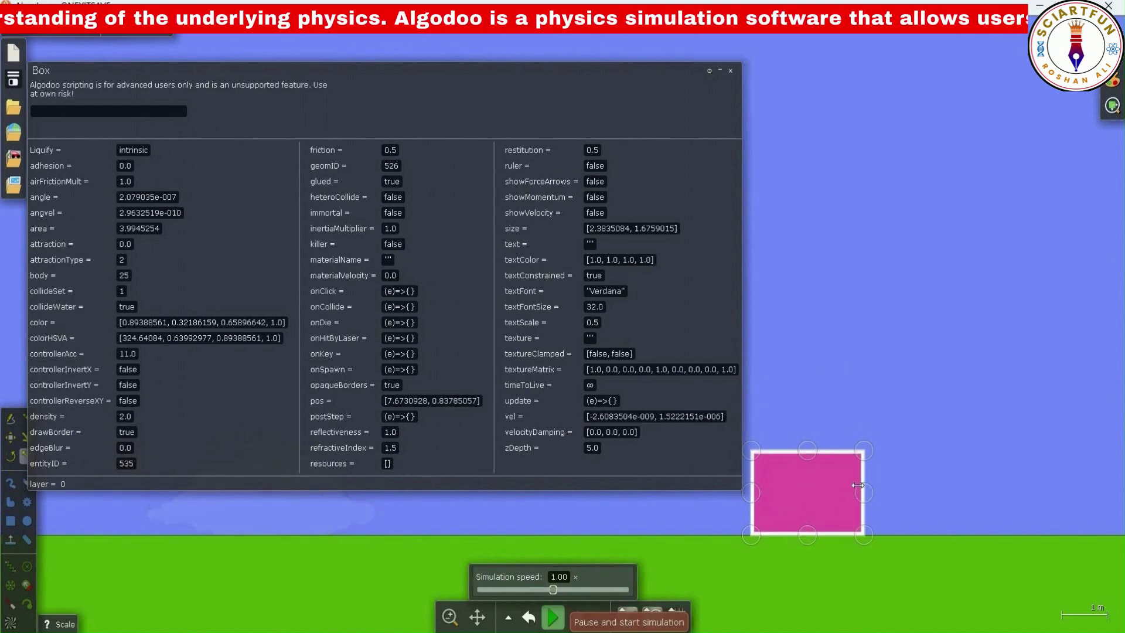
pyautogui.moveTo(823, 483); pyautogui.dragTo(826, 152)
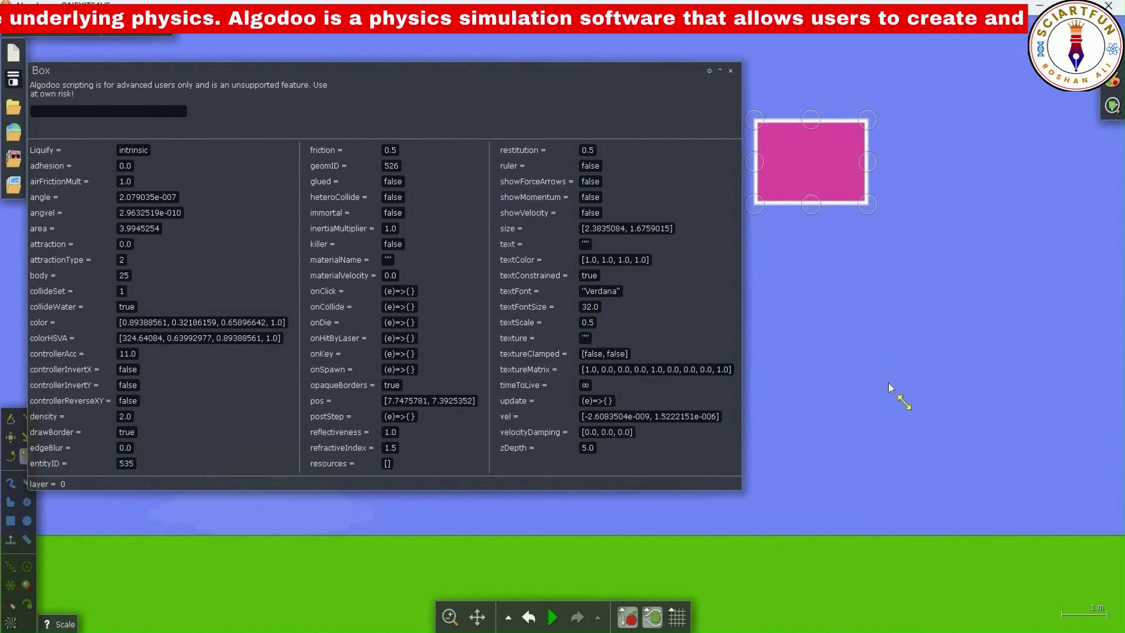
# Glue the raised pink box to the background and run the simulation.
pyautogui.rightClick(800, 156)
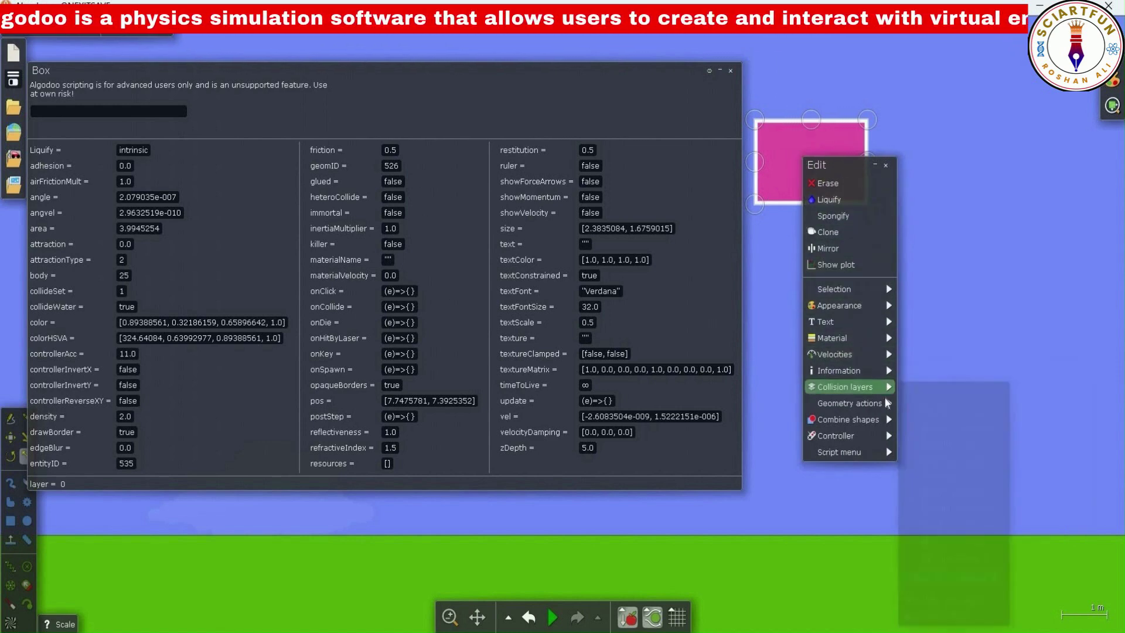
pyautogui.moveTo(879, 409)
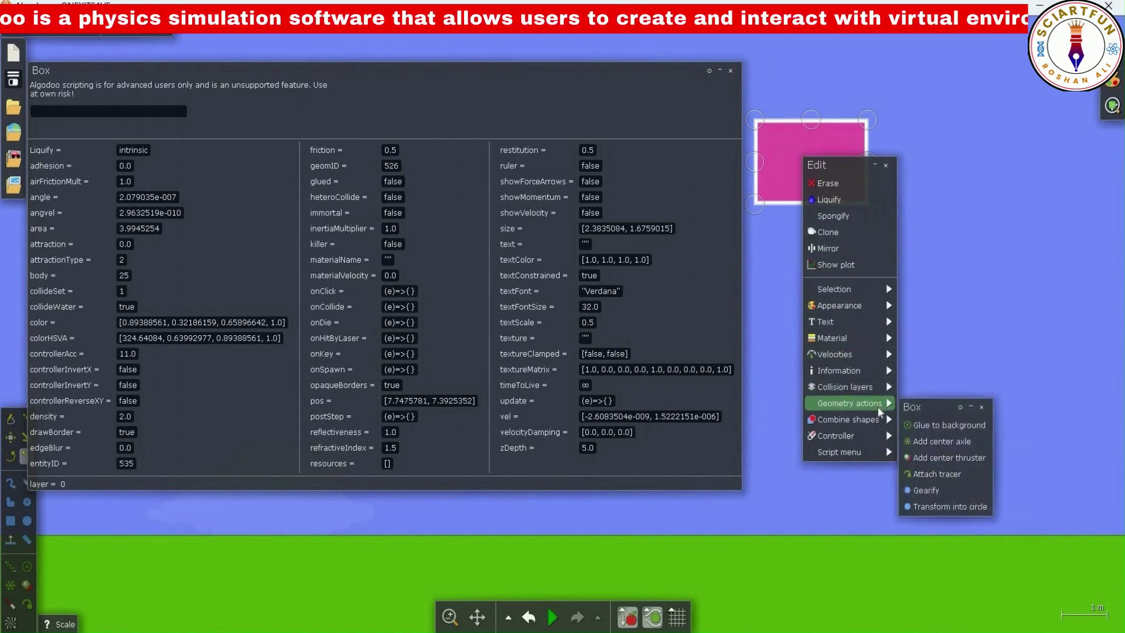
pyautogui.click(937, 424)
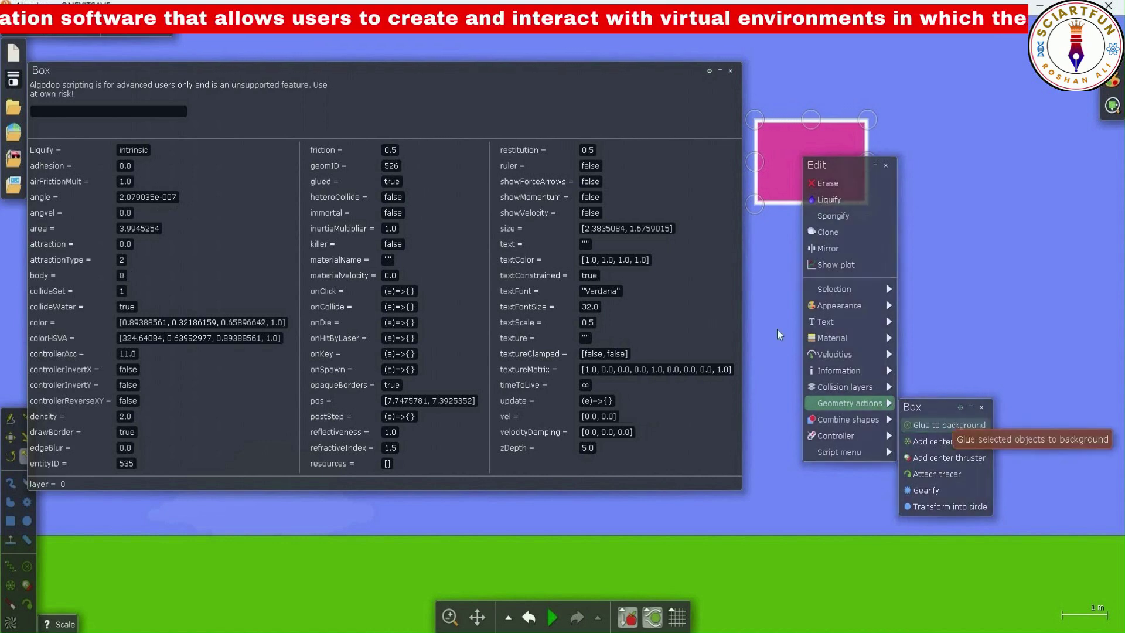
pyautogui.click(551, 619)
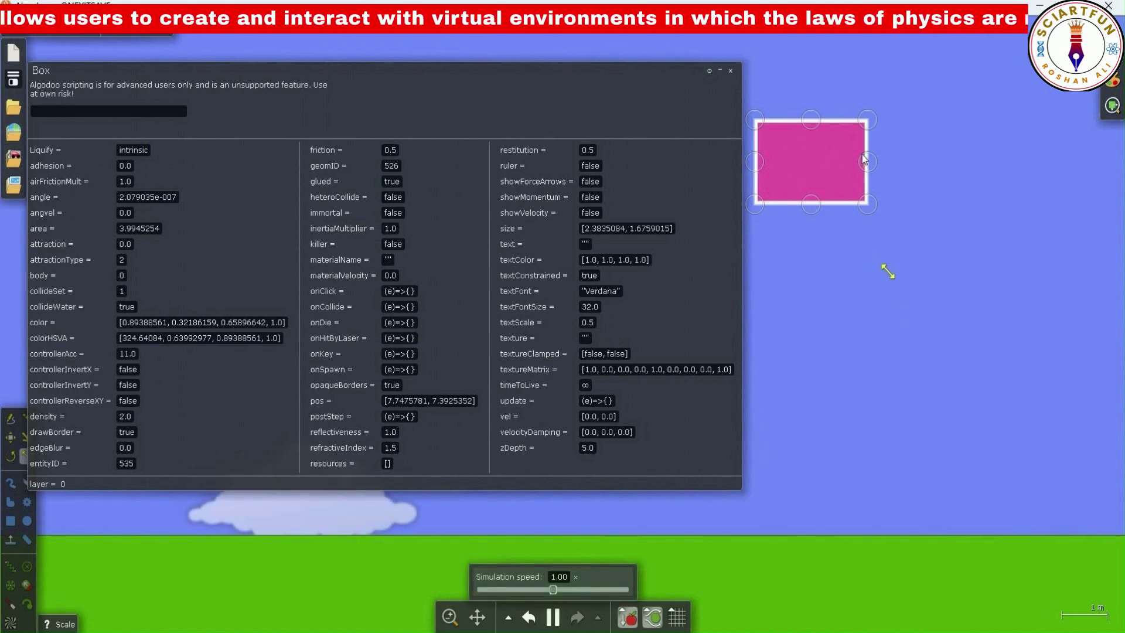
# Open the script properties of the glued box again and pause the simulation.
pyautogui.rightClick(815, 157)
pyautogui.click(879, 455)
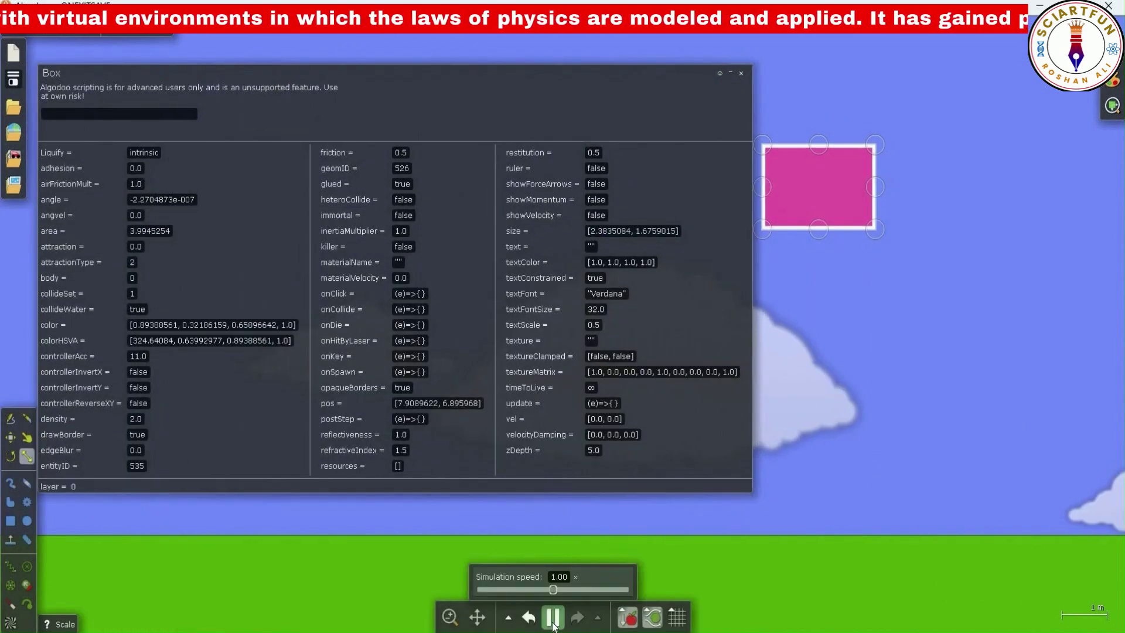
pyautogui.click(552, 620)
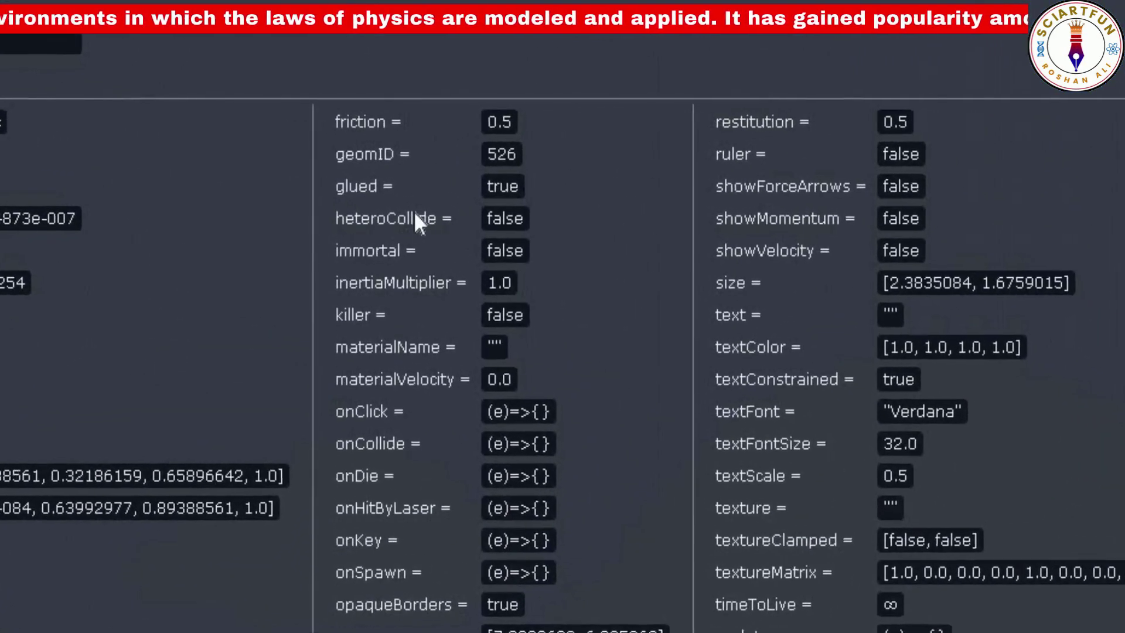
# Set the box's heteroCollide to true and back to false, and switch its No self collision option on and off.
pyautogui.click(479, 208)
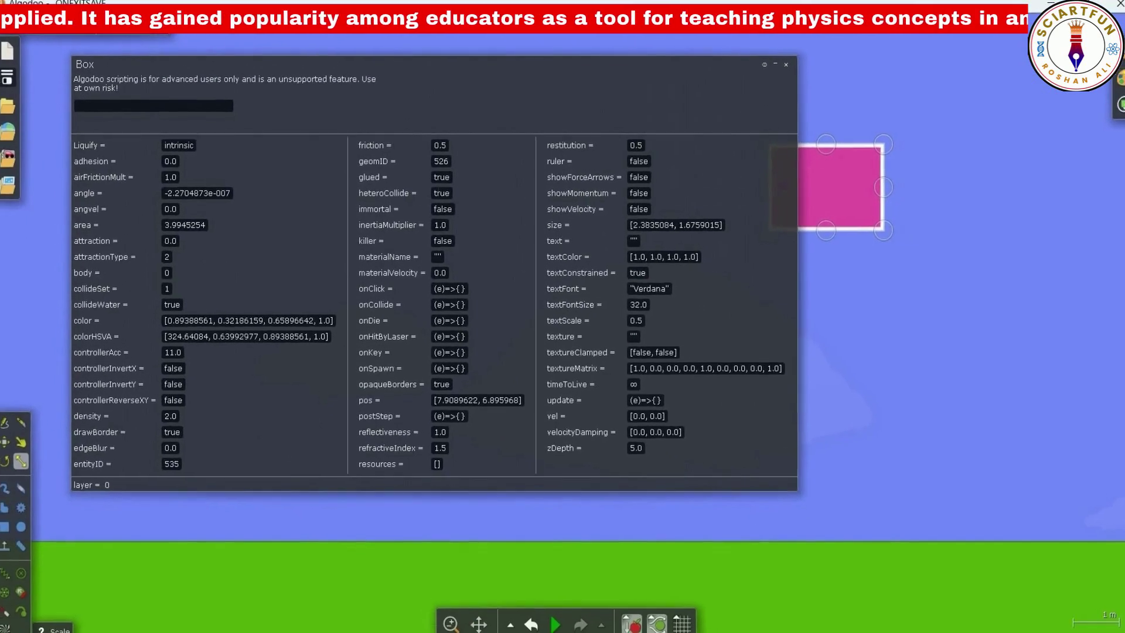
pyautogui.click(436, 193)
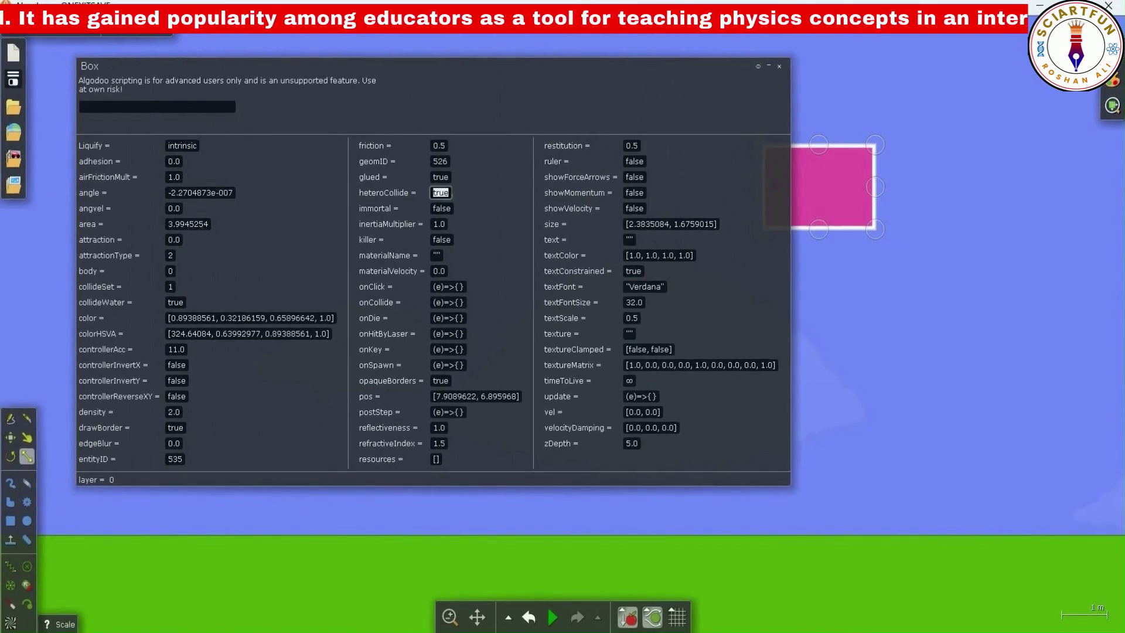
pyautogui.rightClick(828, 186)
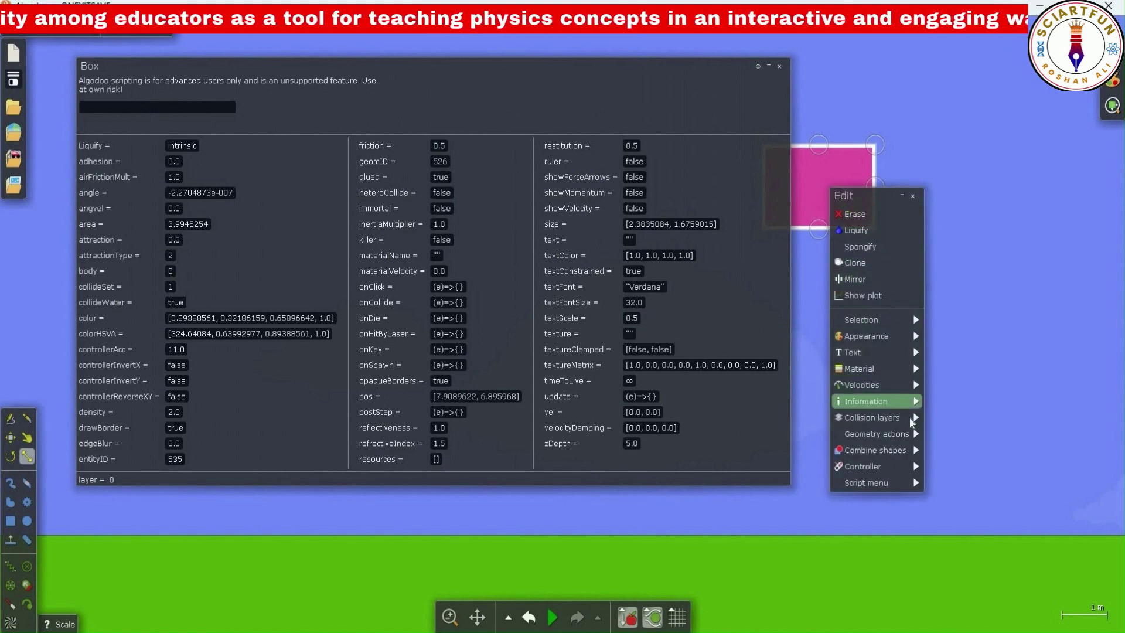
pyautogui.moveTo(909, 418)
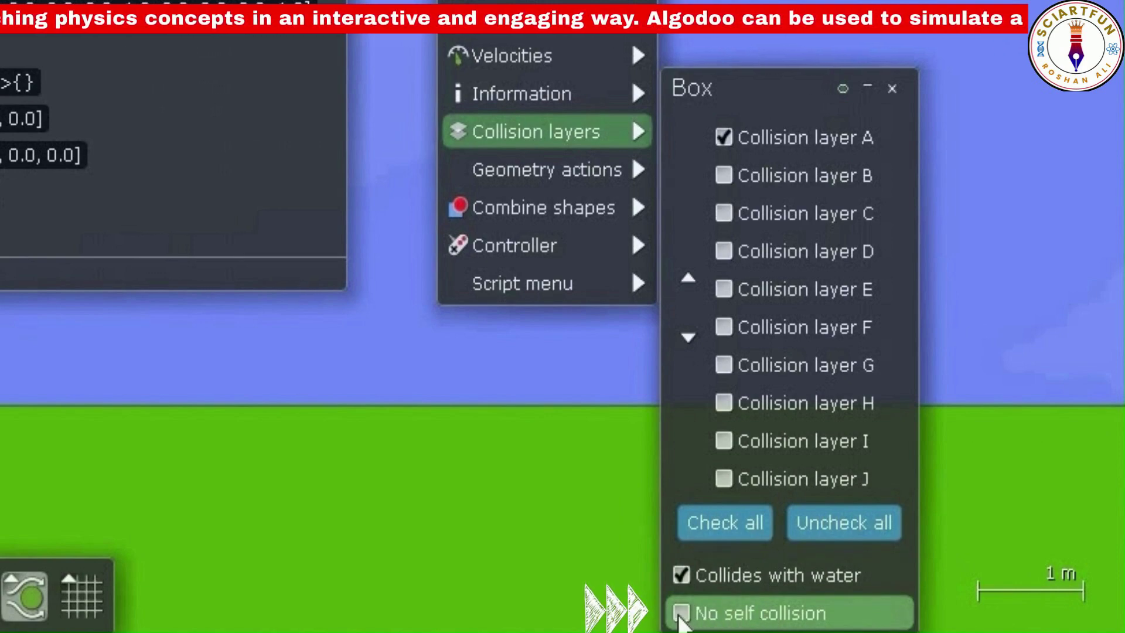
pyautogui.click(681, 613)
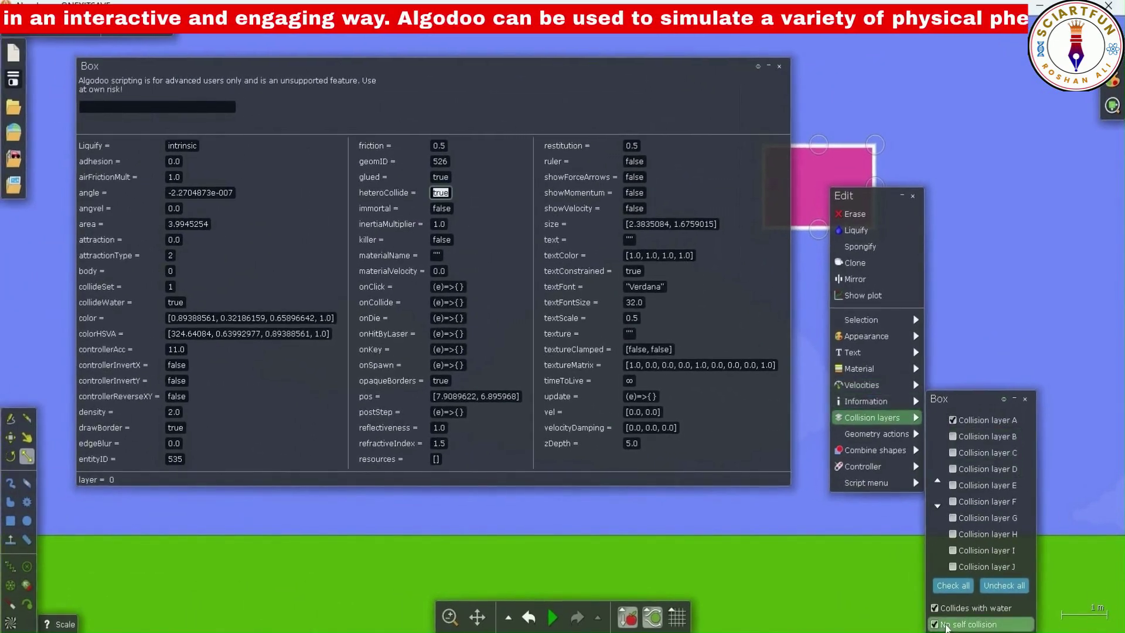
pyautogui.click(945, 624)
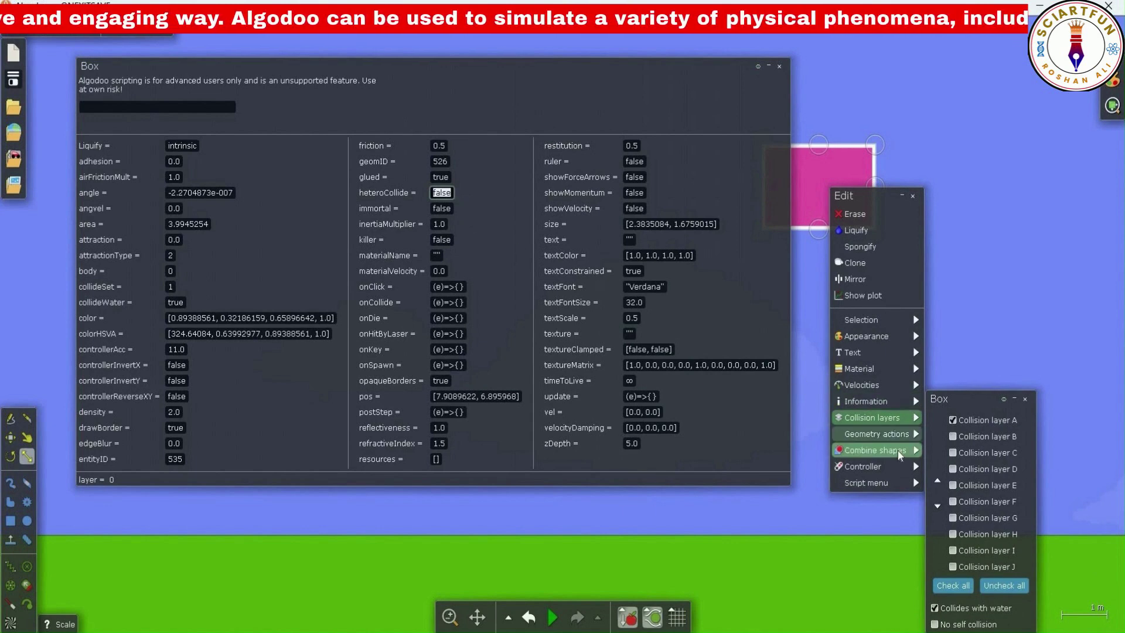
pyautogui.moveTo(901, 455)
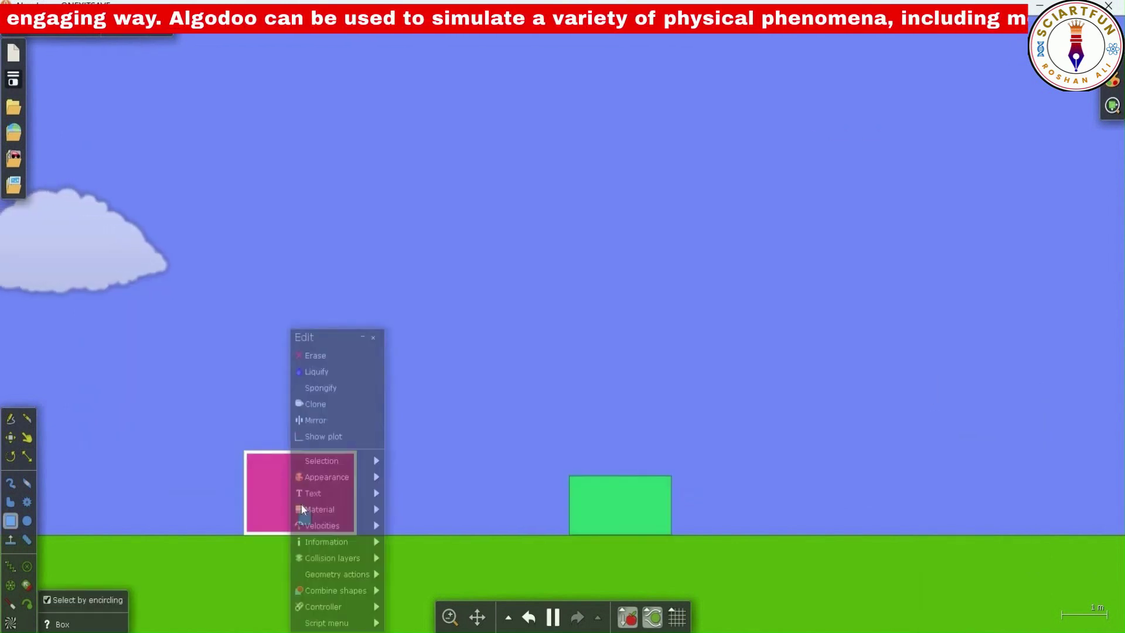
# Check the collision layer settings of the pink and green boxes on the ground.
pyautogui.moveTo(351, 559)
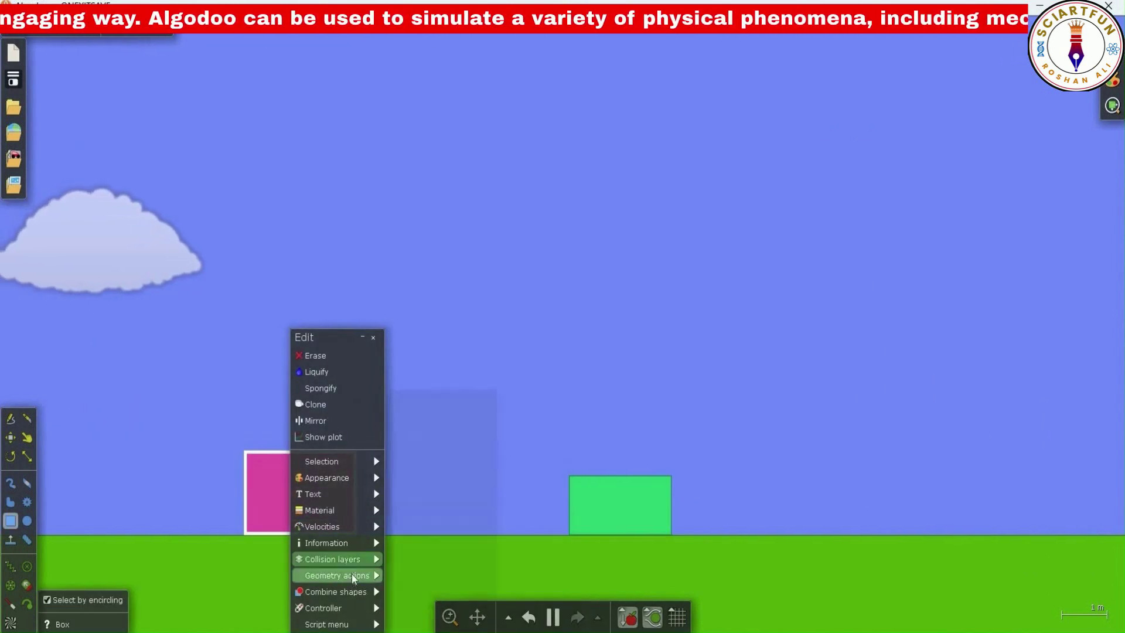
pyautogui.rightClick(613, 500)
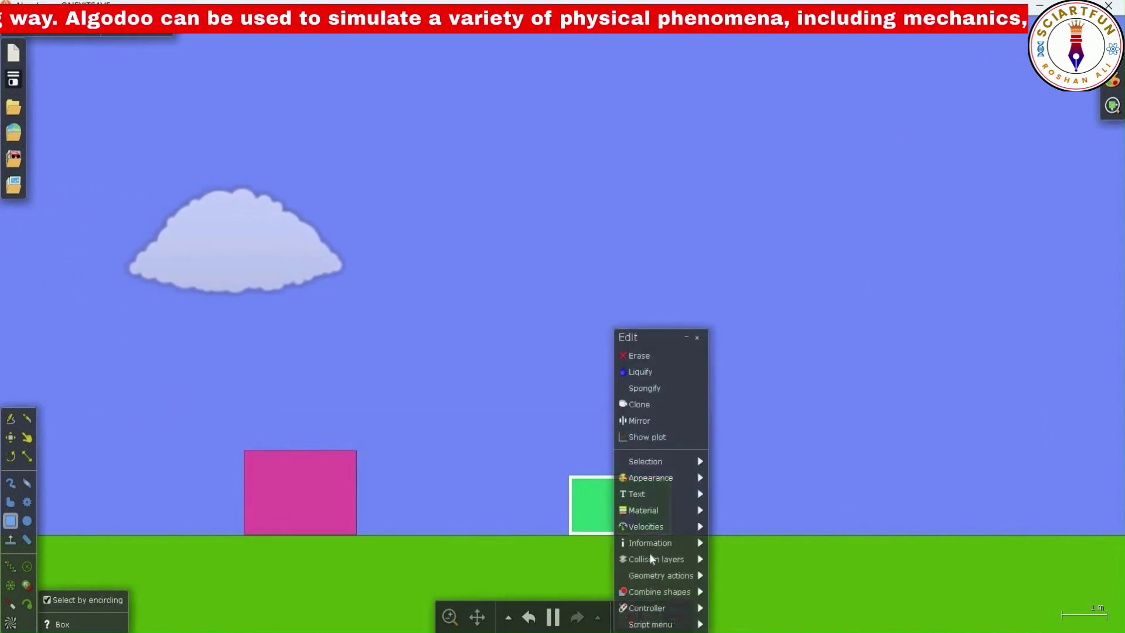
pyautogui.moveTo(669, 562)
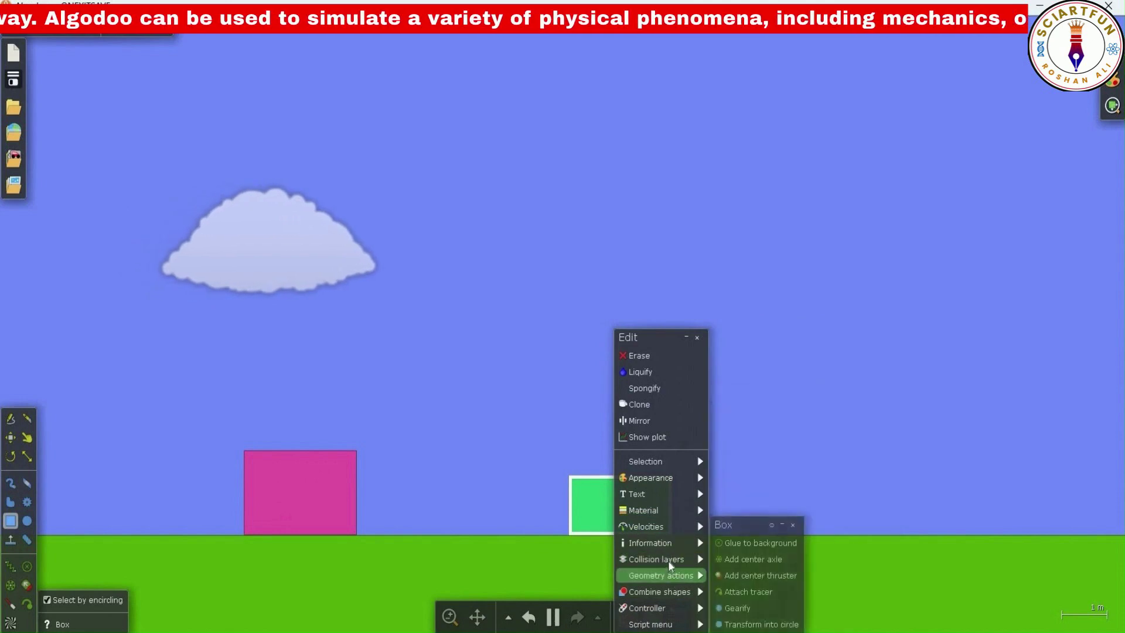
pyautogui.click(492, 409)
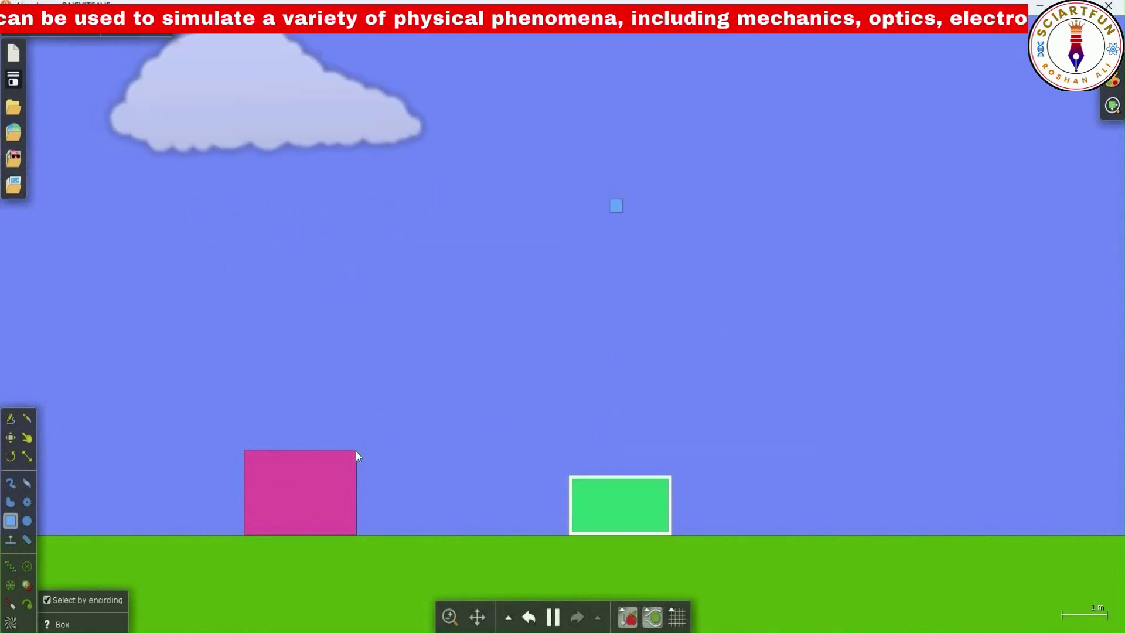
# Open the script properties of the pink box and the green box and place them so both heteroCollide values can be compared.
pyautogui.rightClick(351, 457)
pyautogui.moveTo(366, 624)
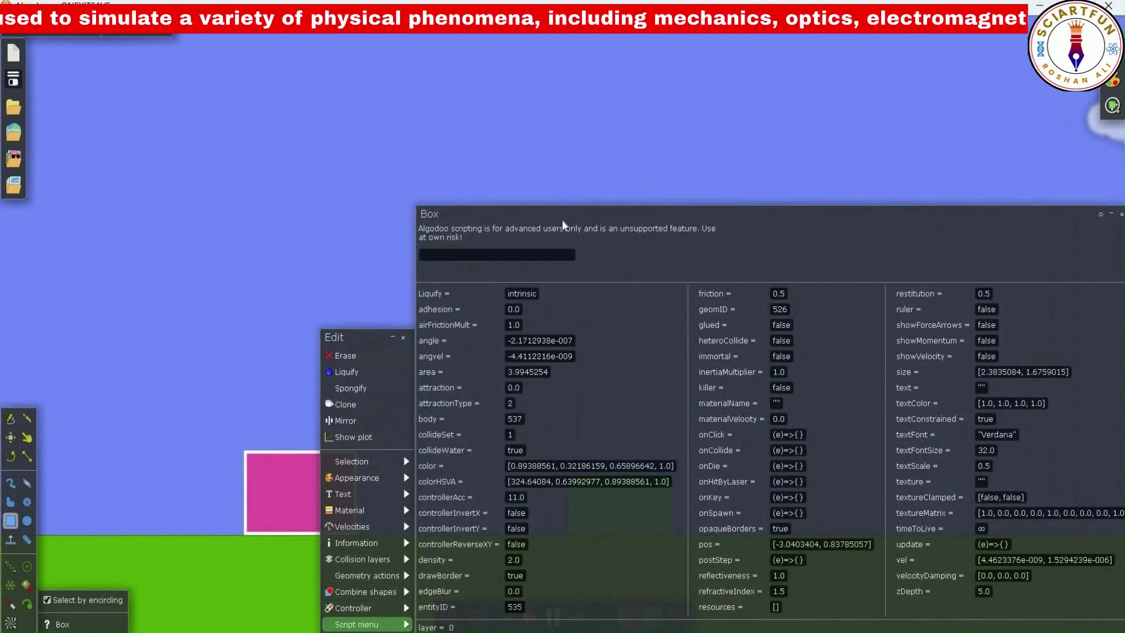
pyautogui.click(135, 80)
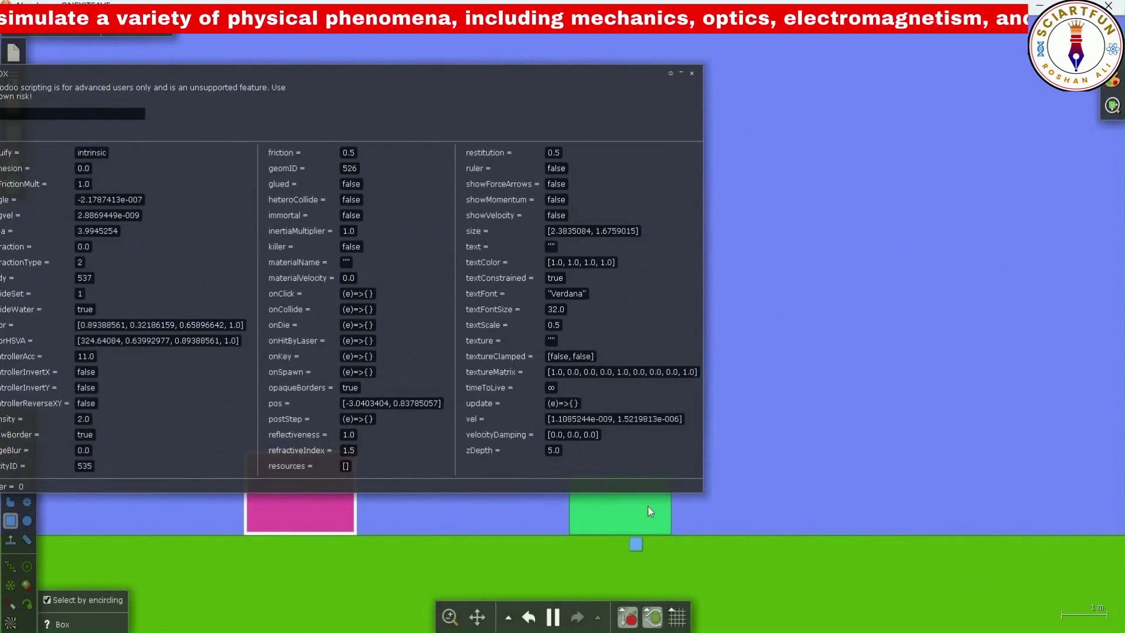
pyautogui.rightClick(657, 514)
pyautogui.moveTo(685, 624)
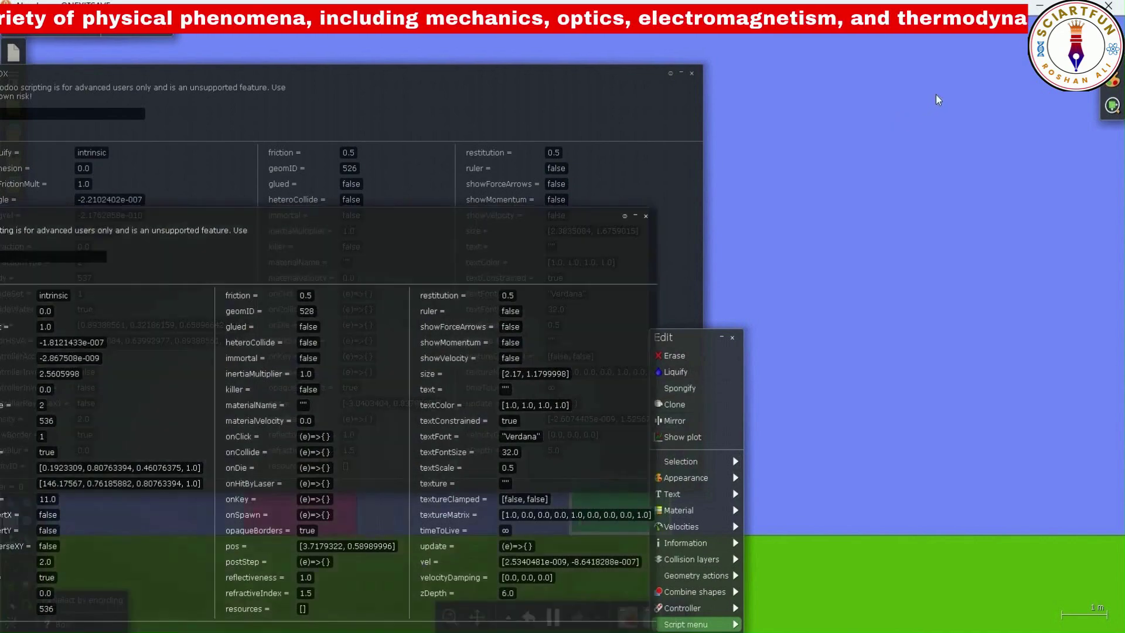
pyautogui.click(936, 94)
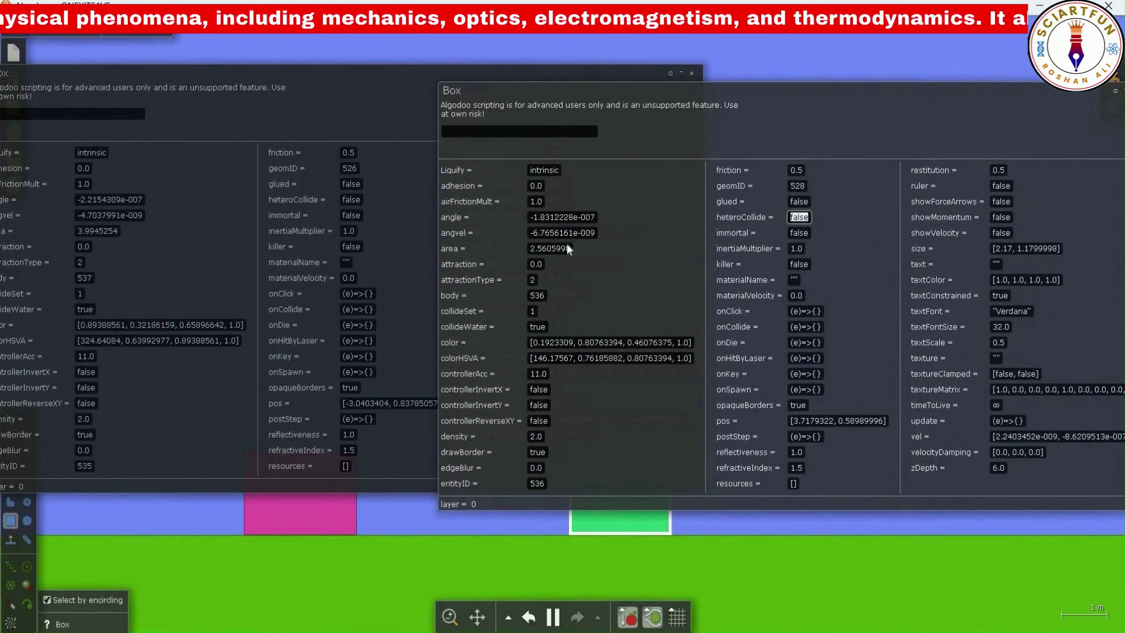
# Set heteroCollide to true for both the pink box and the green box.
pyautogui.click(354, 201)
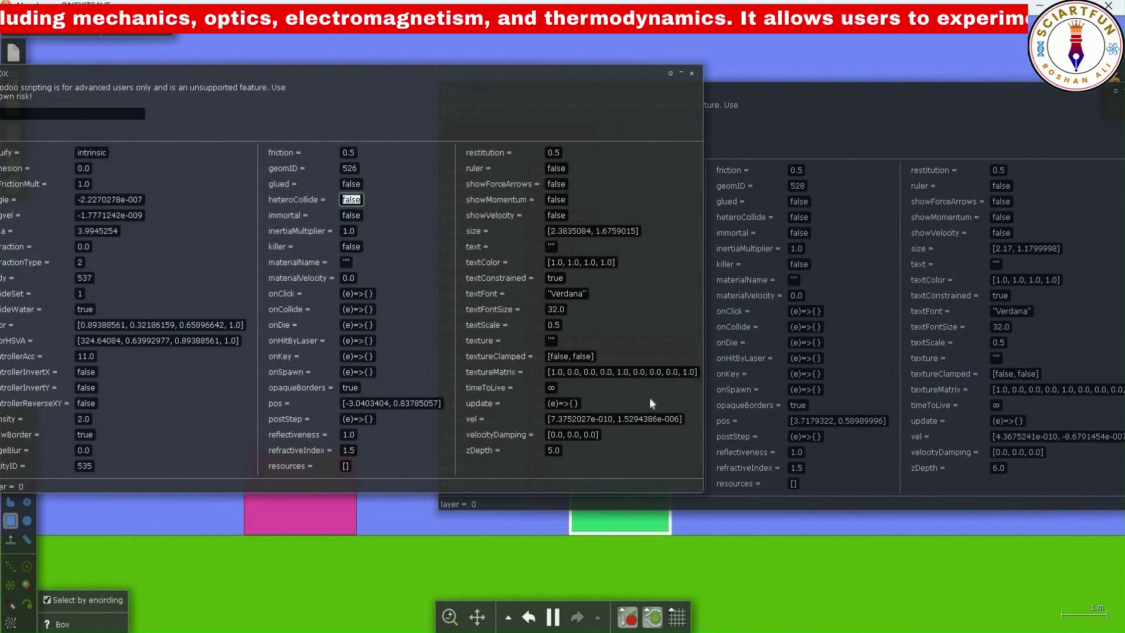
pyautogui.click(372, 110)
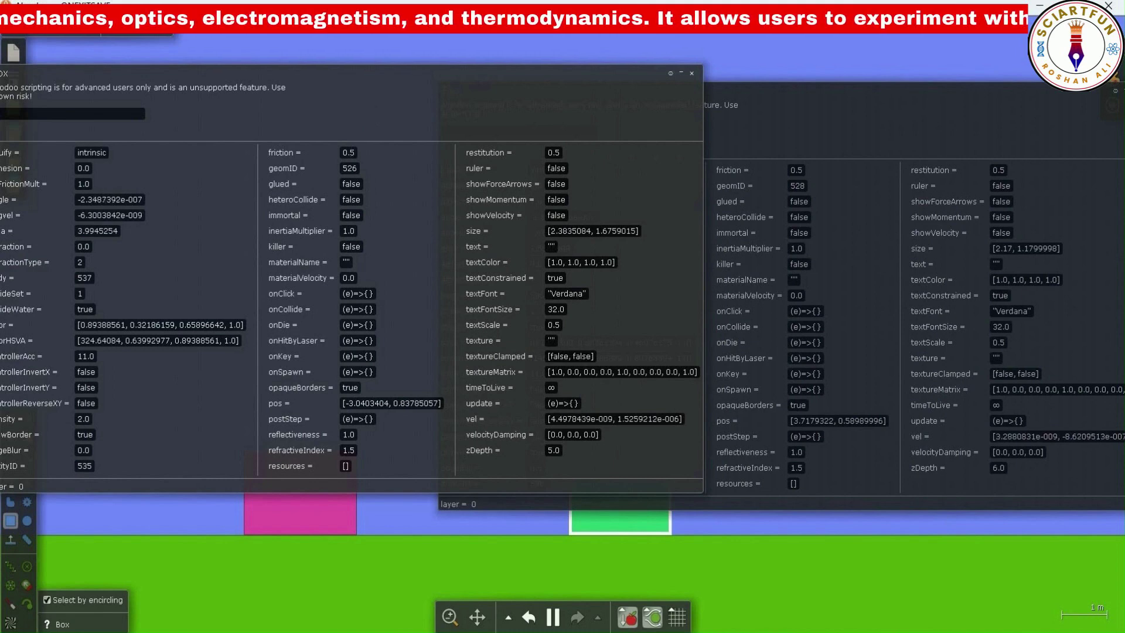
pyautogui.click(312, 201)
pyautogui.write('true')
pyautogui.press('Return')
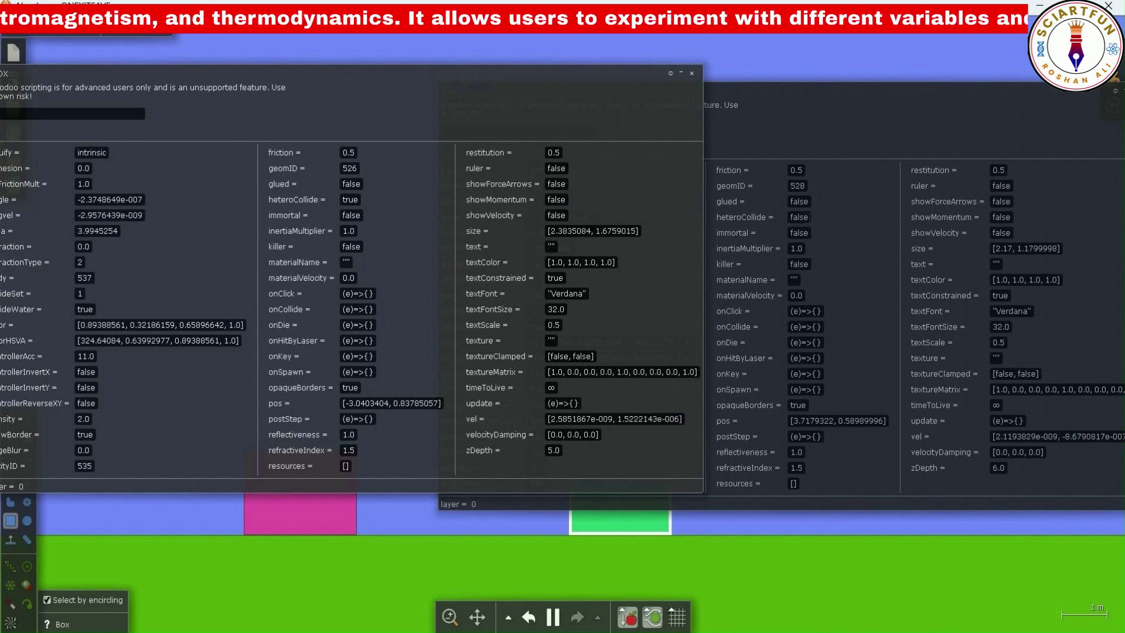
pyautogui.click(783, 223)
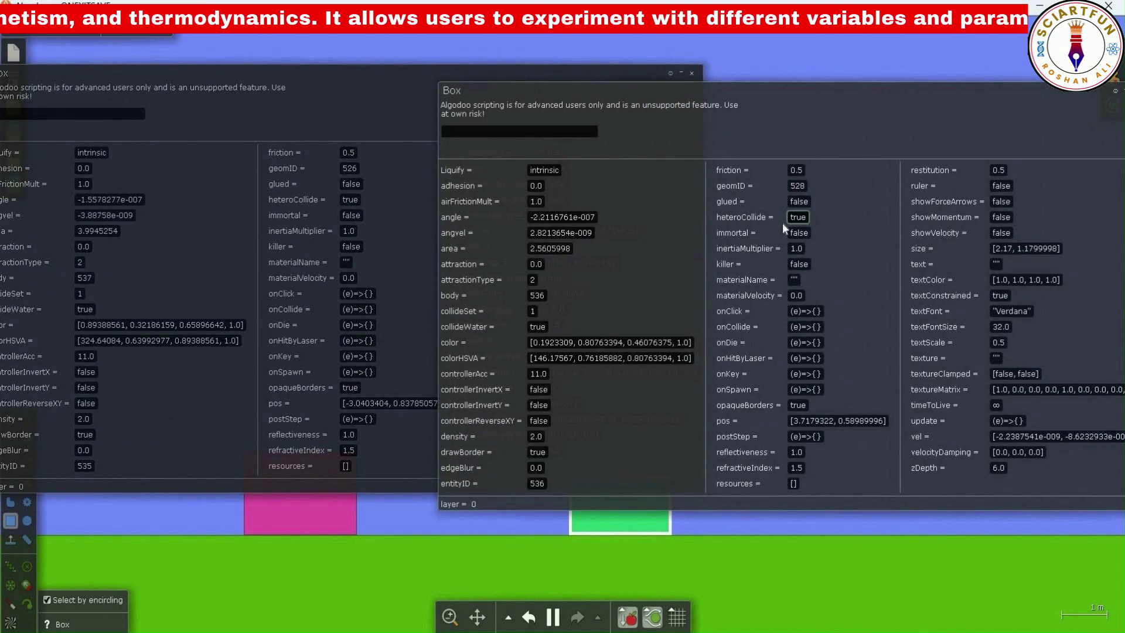
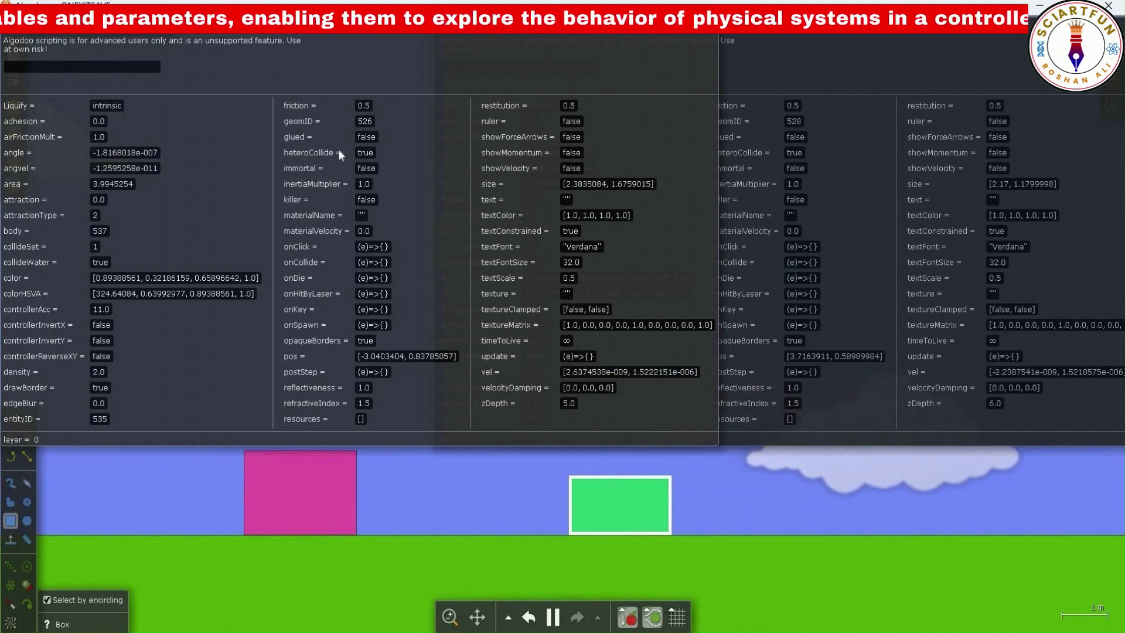
# Set the pink box's heteroCollide to false and move the green and pink boxes against each other to test their collision.
pyautogui.write('false')
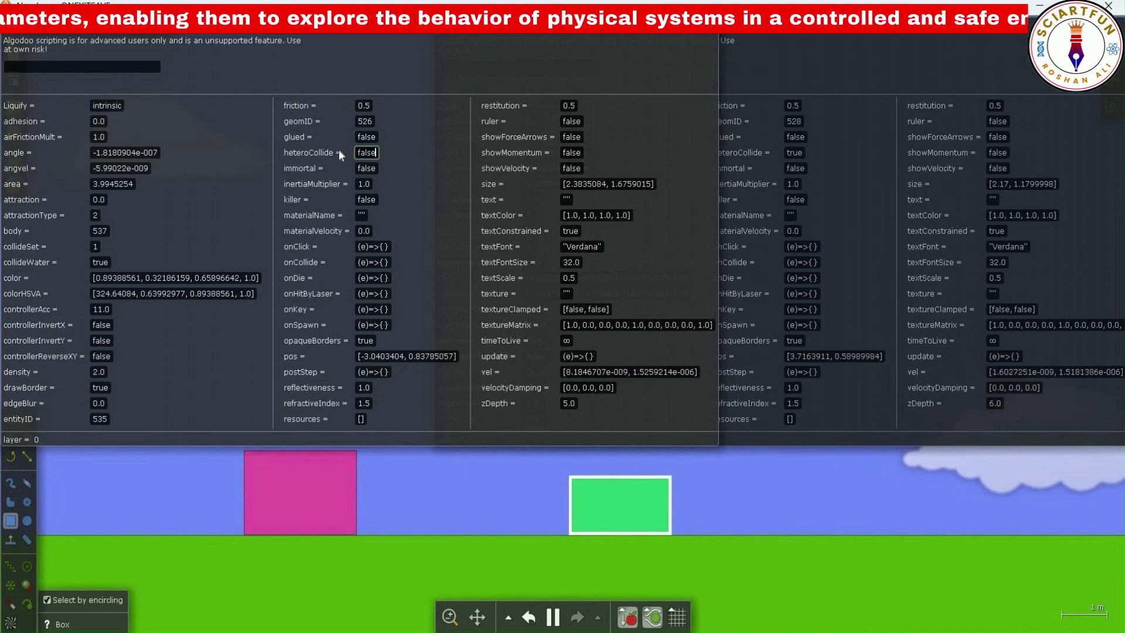
pyautogui.press('Return')
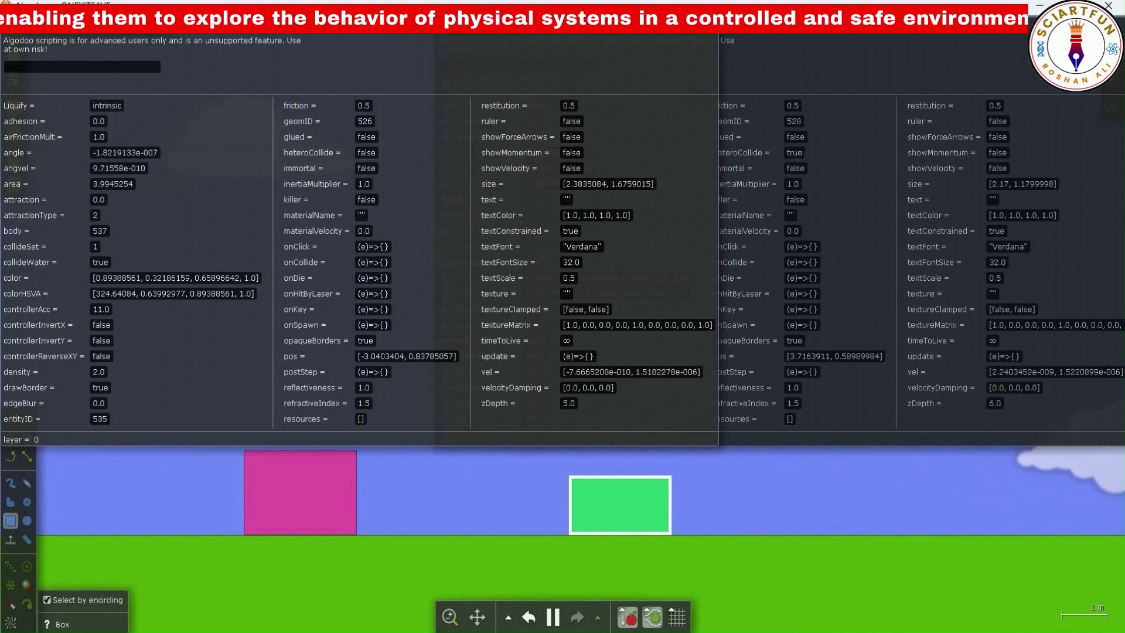
pyautogui.moveTo(620, 514); pyautogui.dragTo(290, 511)
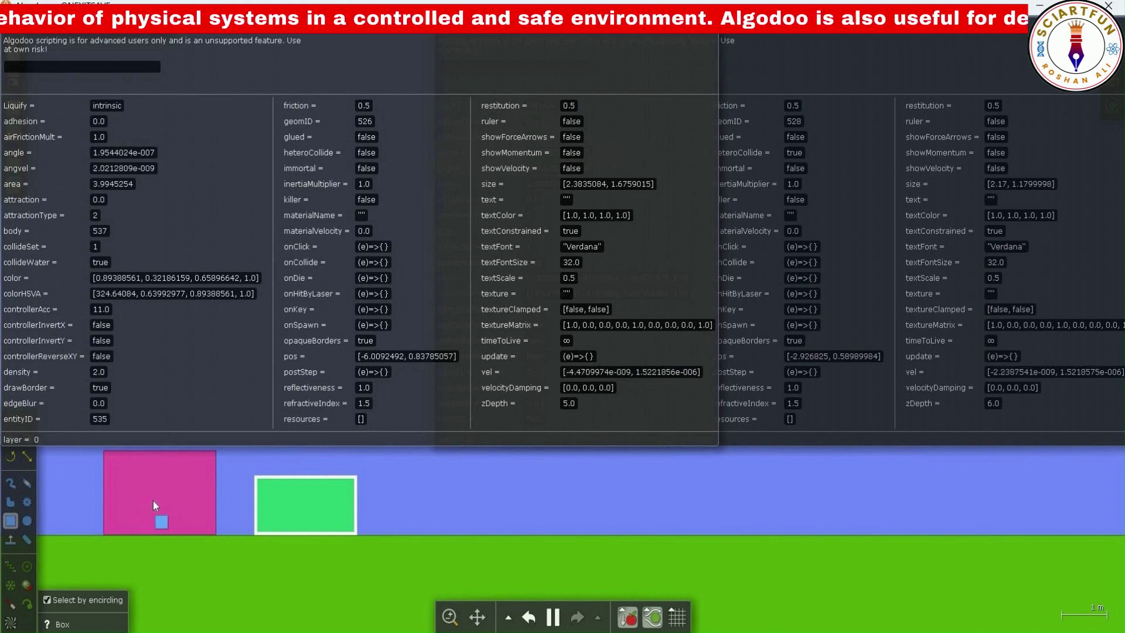
pyautogui.moveTo(204, 502); pyautogui.dragTo(303, 498)
pyautogui.click(181, 499)
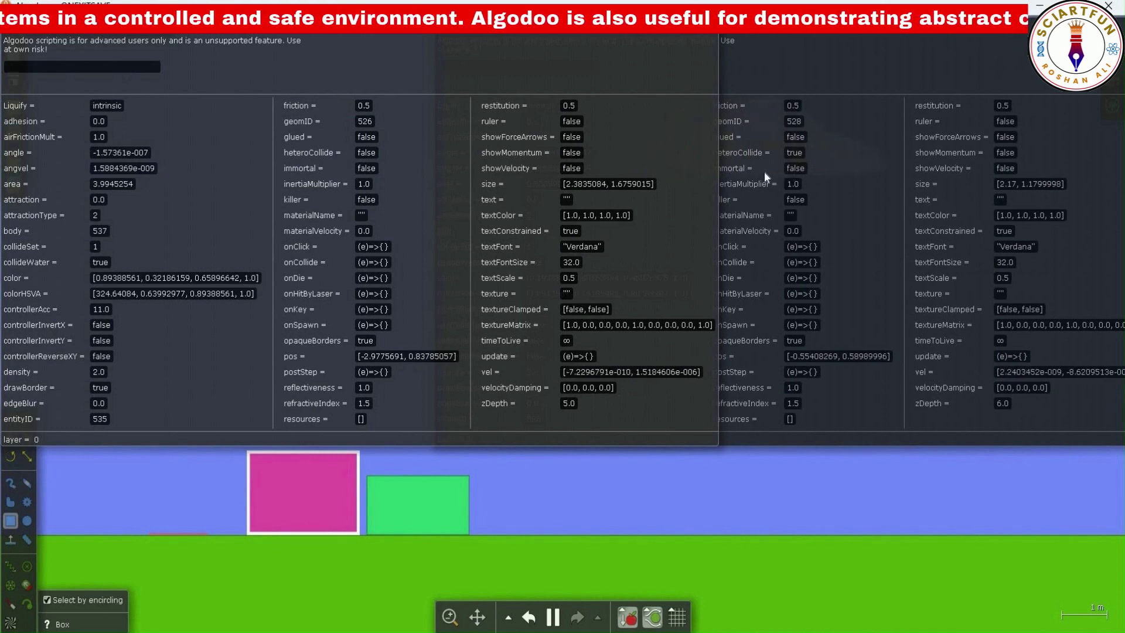
# Set the green box's heteroCollide to false as well and push the two boxes together to test the collision.
pyautogui.click(785, 152)
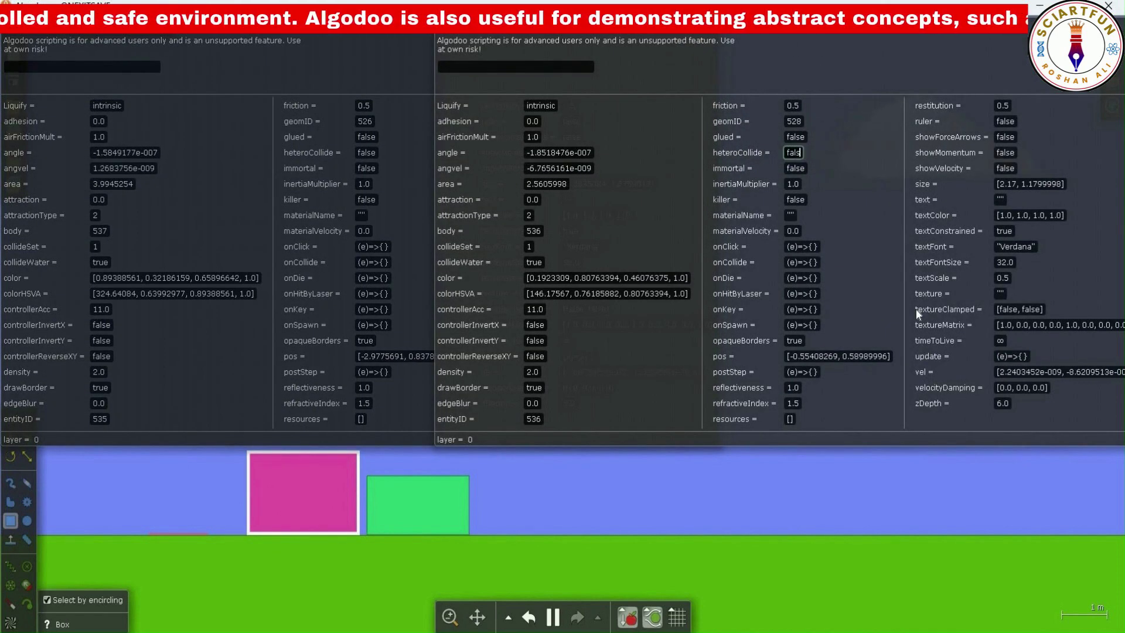
pyautogui.click(445, 511)
pyautogui.moveTo(399, 509); pyautogui.dragTo(344, 501)
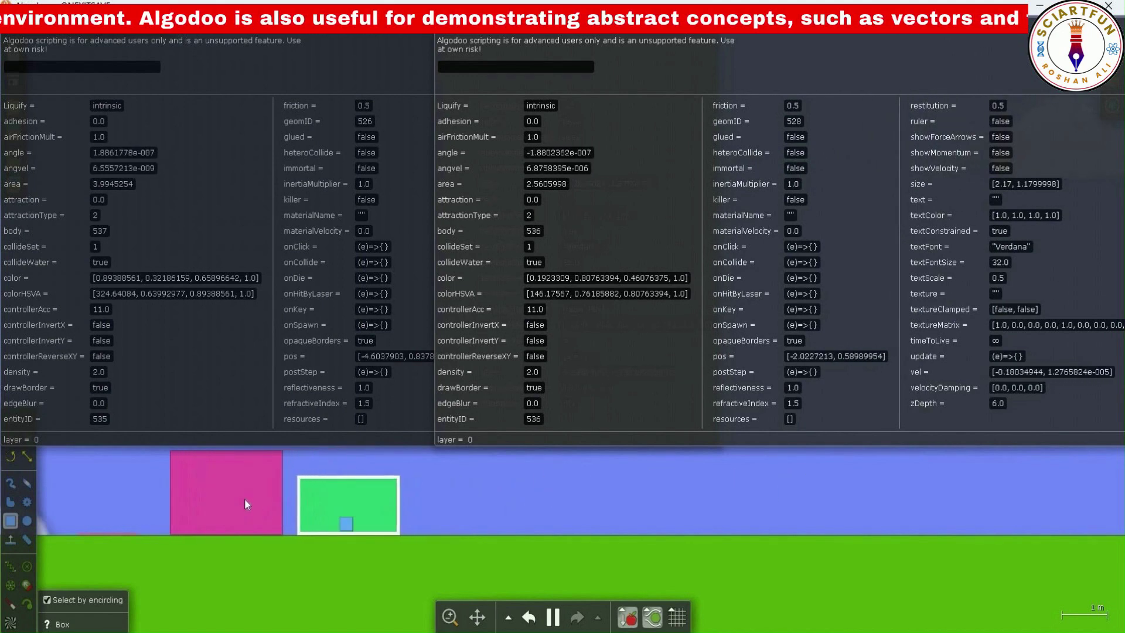
pyautogui.moveTo(243, 497)
pyautogui.mouseDown()
pyautogui.moveTo(347, 502)
pyautogui.moveTo(261, 511)
pyautogui.moveTo(243, 494)
pyautogui.mouseUp()
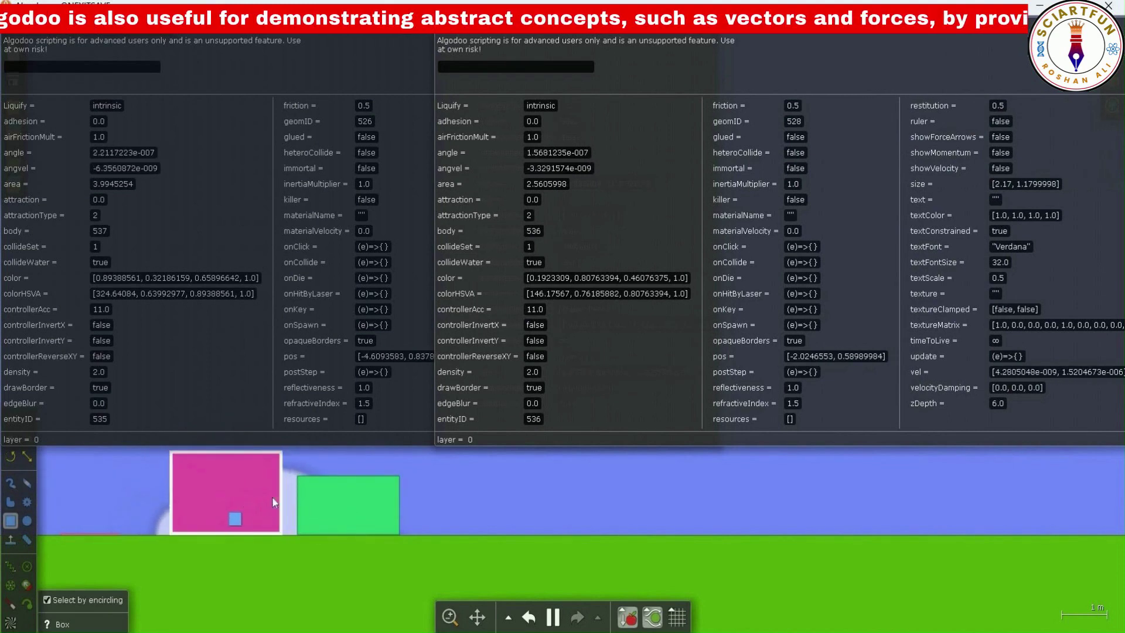
pyautogui.press('Right')
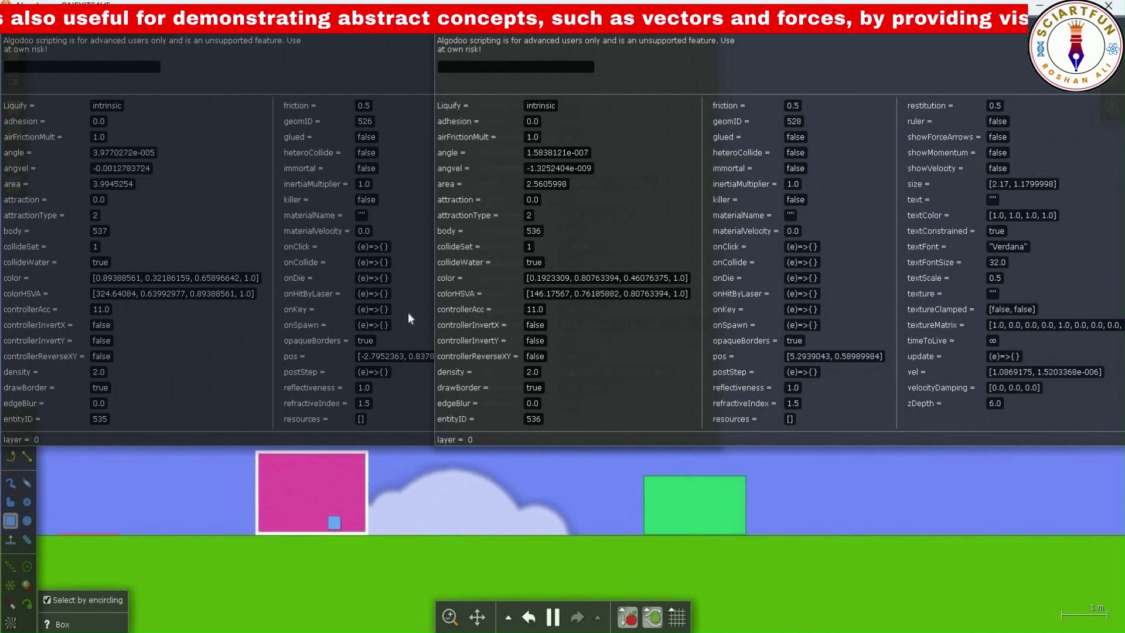
# Set the pink box's heteroCollide to true and push it against the green box.
pyautogui.click(338, 158)
pyautogui.write('true')
pyautogui.press('Return')
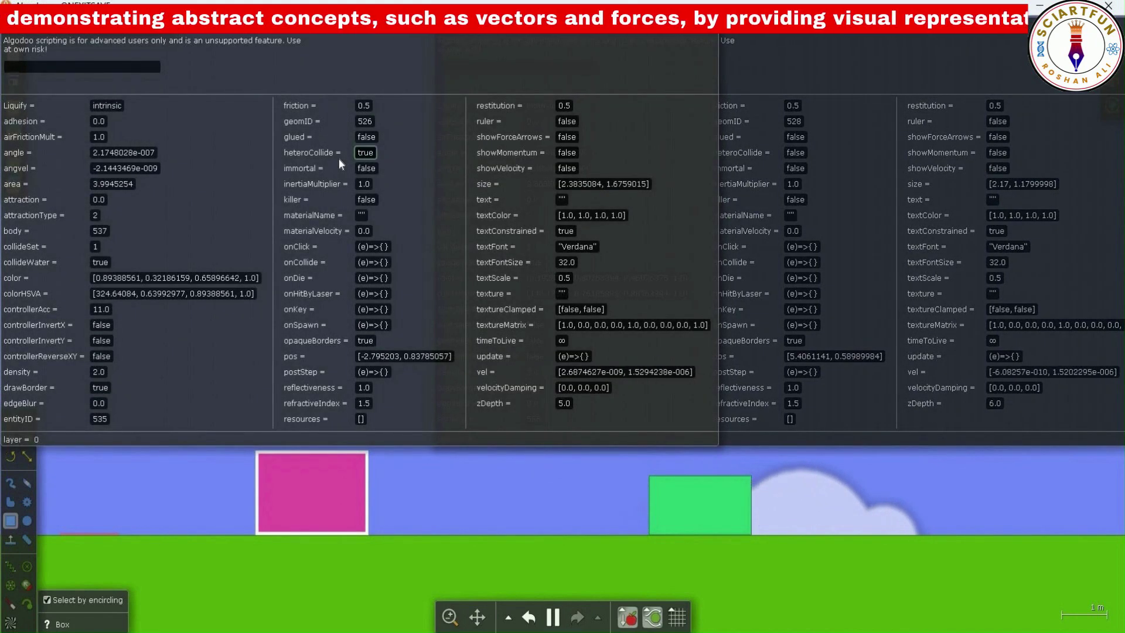
pyautogui.moveTo(314, 495); pyautogui.dragTo(603, 497)
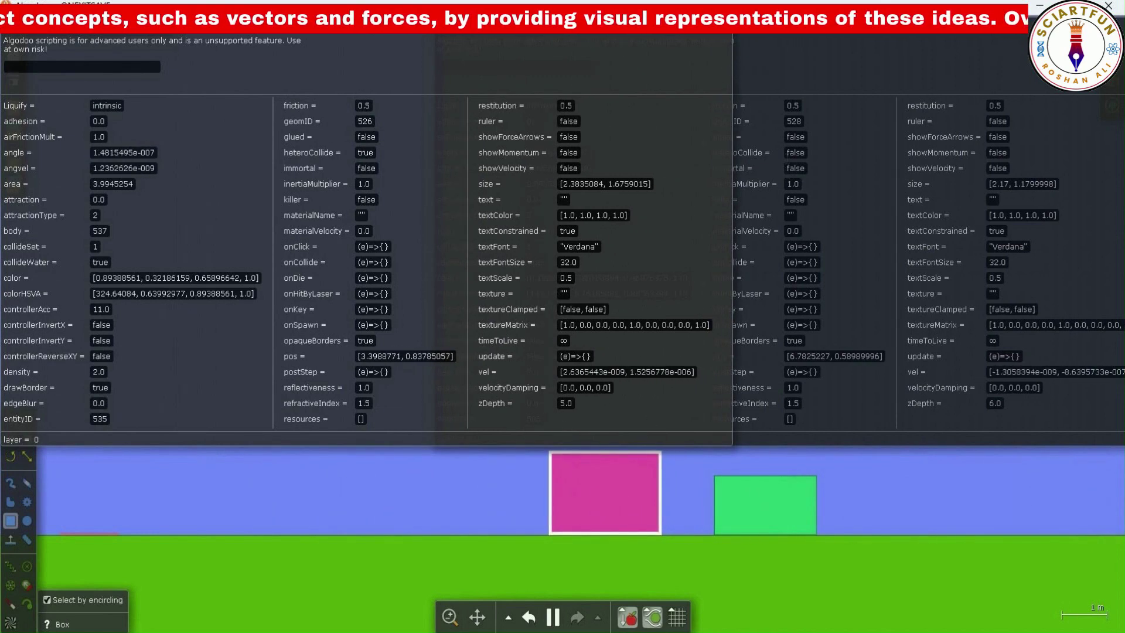
# Set the green box's heteroCollide to true and move it onto the pink box to test the overlap.
pyautogui.click(788, 154)
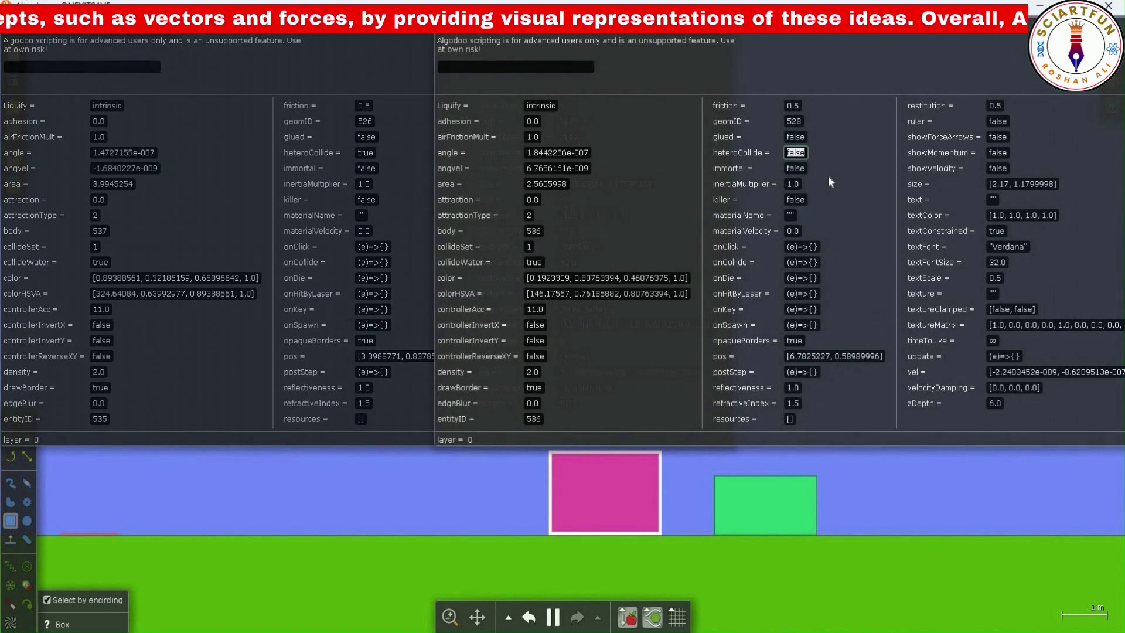
pyautogui.write('true')
pyautogui.press('Return')
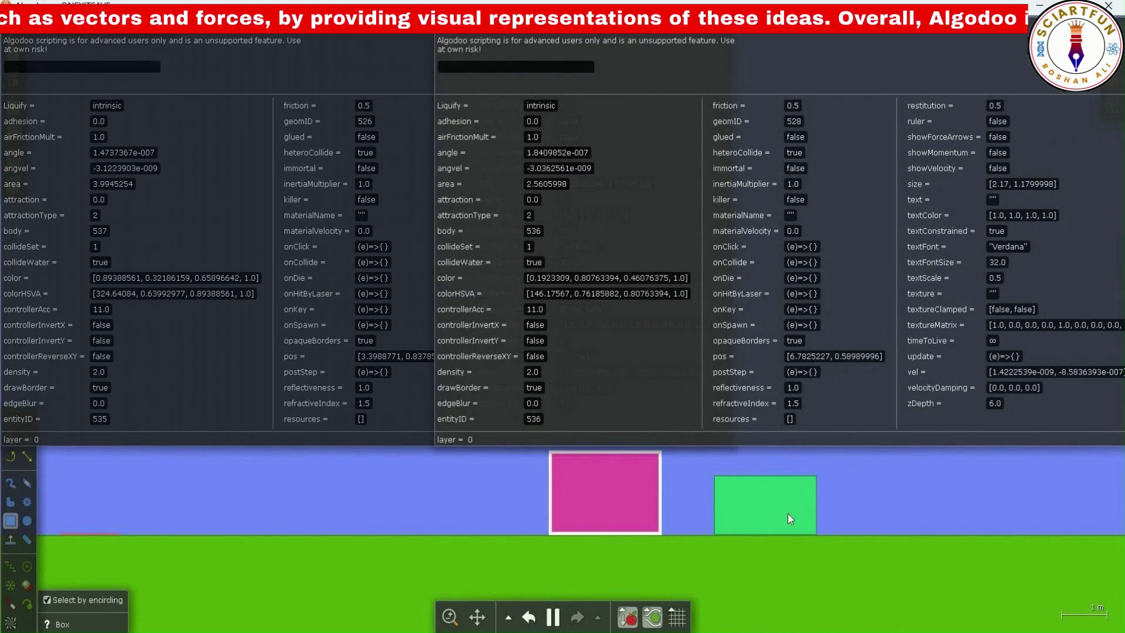
pyautogui.moveTo(778, 515); pyautogui.dragTo(596, 509)
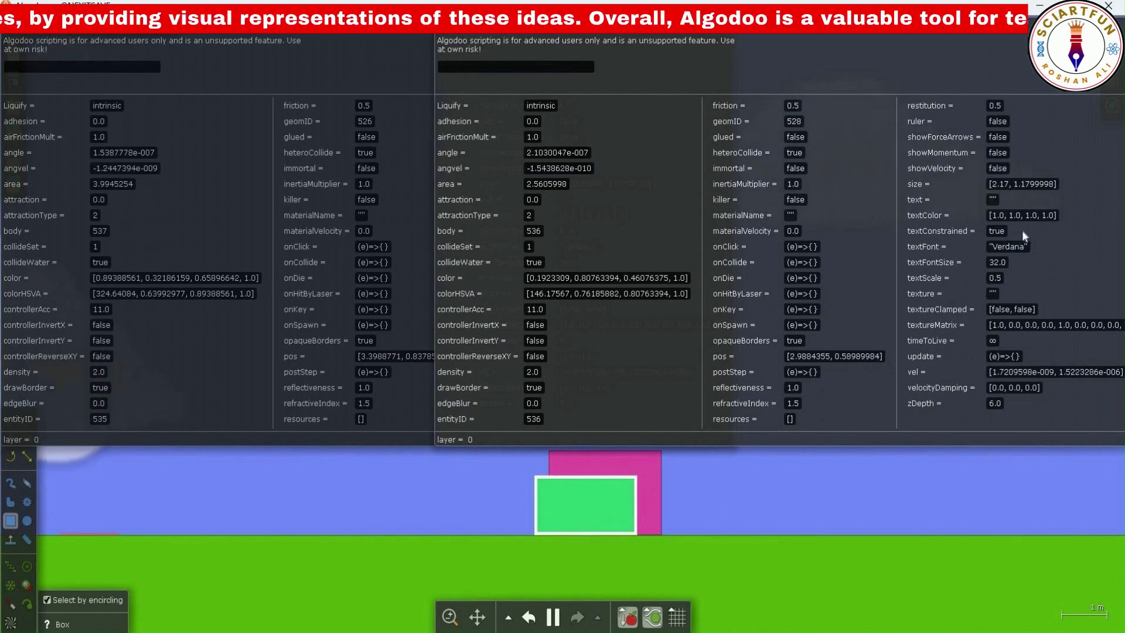
# Close the script properties of both boxes and delete the green box.
pyautogui.click(1116, 9)
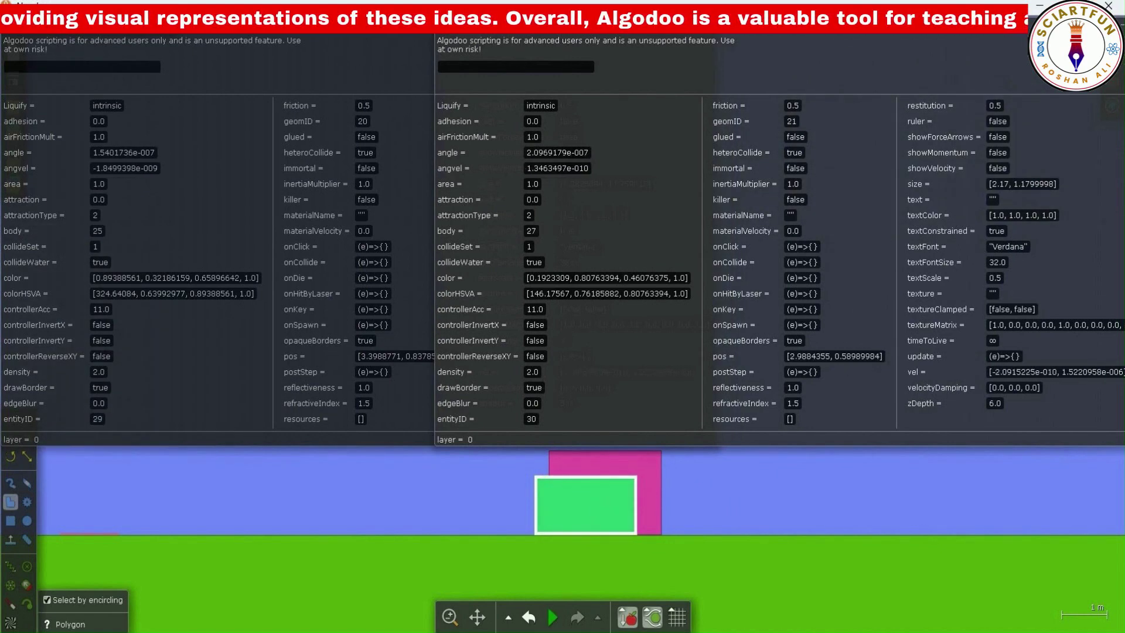
pyautogui.moveTo(1114, 26); pyautogui.dragTo(1042, 44)
pyautogui.click(1058, 42)
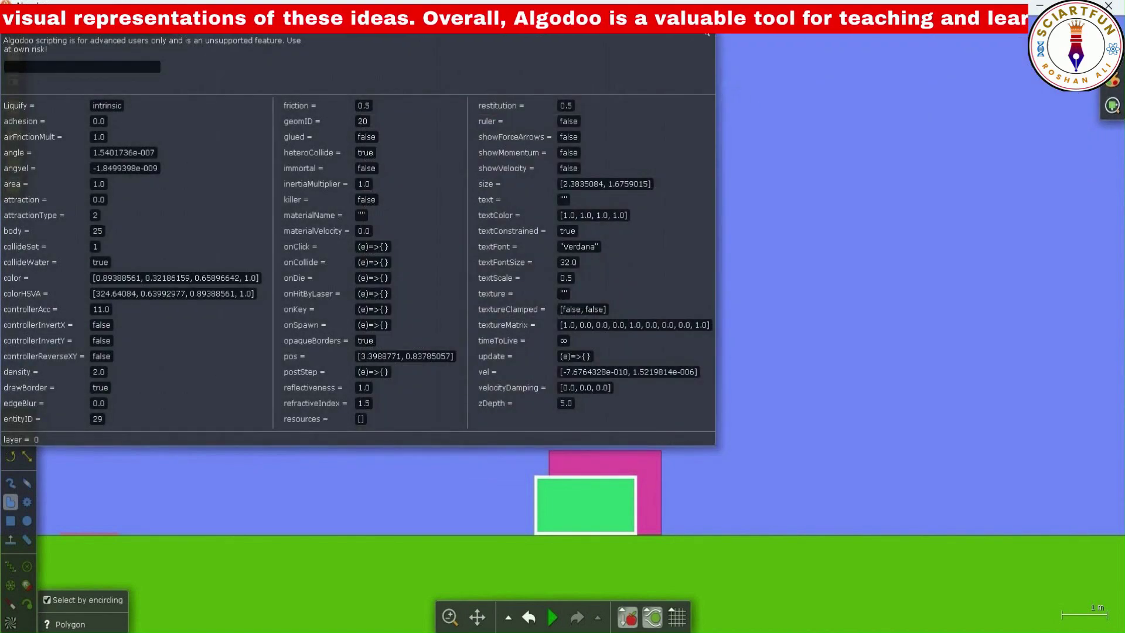
pyautogui.click(707, 10)
pyautogui.moveTo(436, 506); pyautogui.dragTo(415, 494)
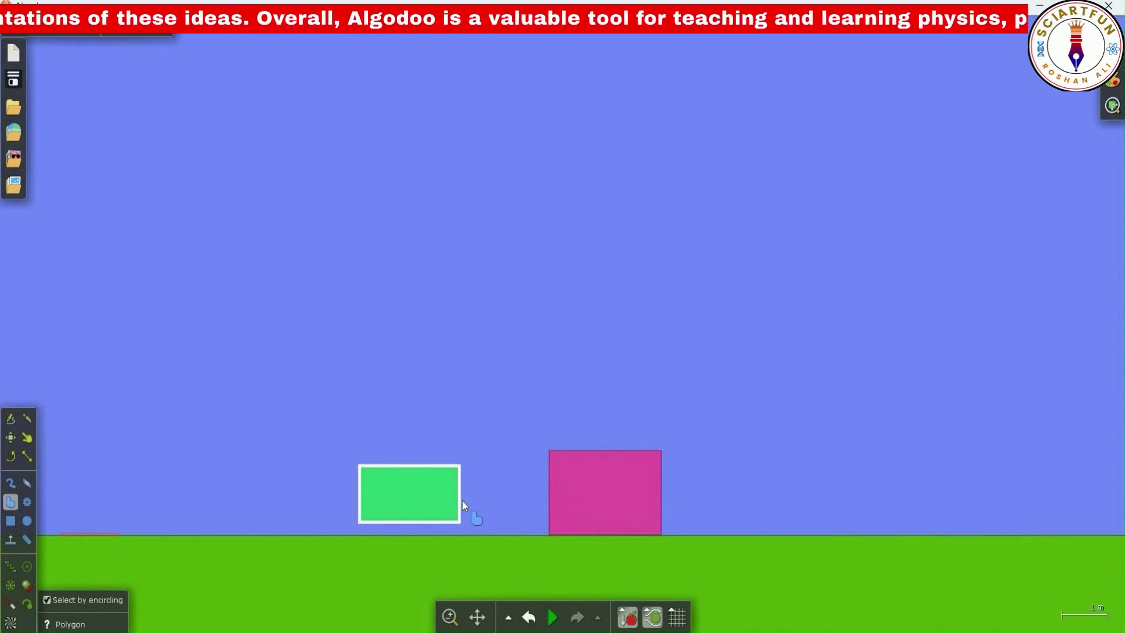
pyautogui.press('Delete')
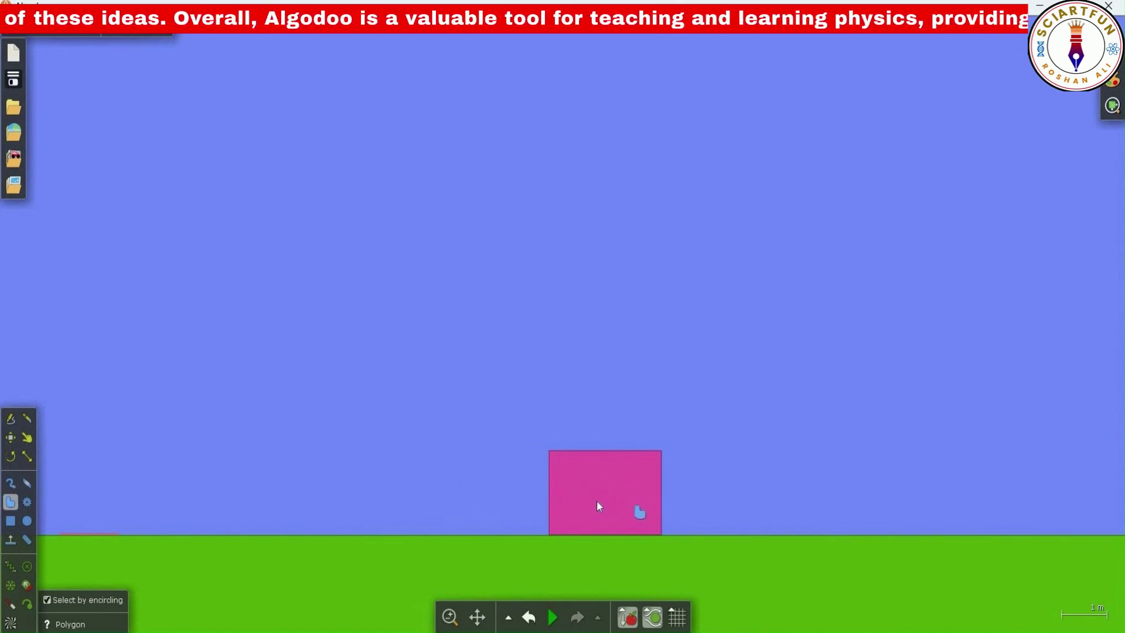
# Stretch the pink box horizontally with the Scale tool to a width of about 8.86 m.
pyautogui.click(597, 500)
pyautogui.click(26, 455)
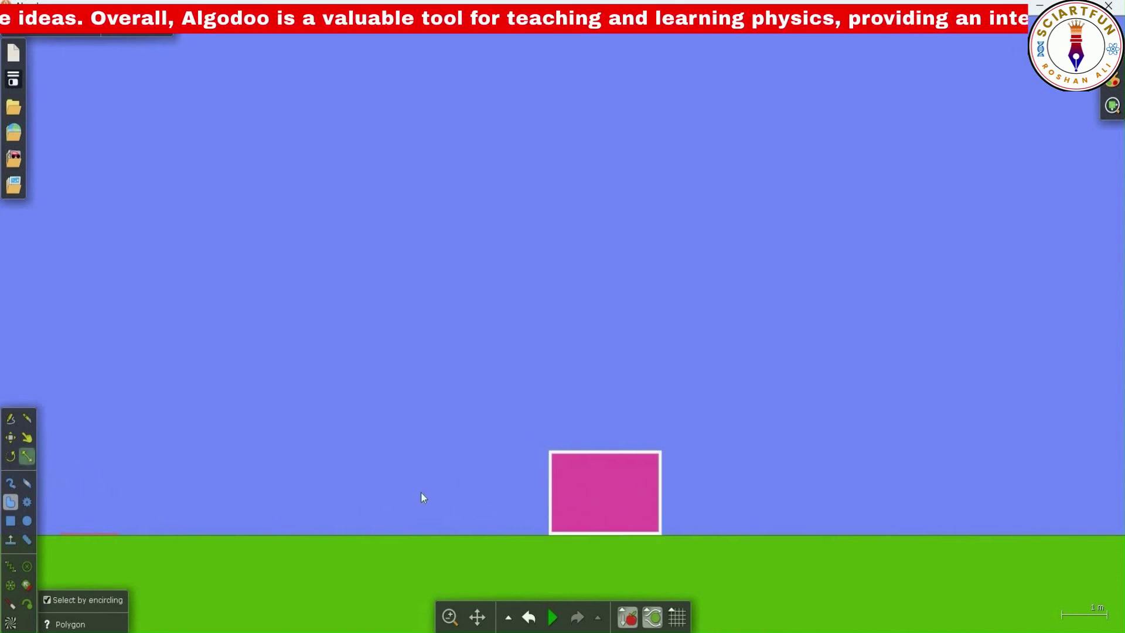
pyautogui.moveTo(280, 456); pyautogui.dragTo(242, 469)
# Open the stretched pink box's script properties and set ruler to true.
pyautogui.rightClick(496, 477)
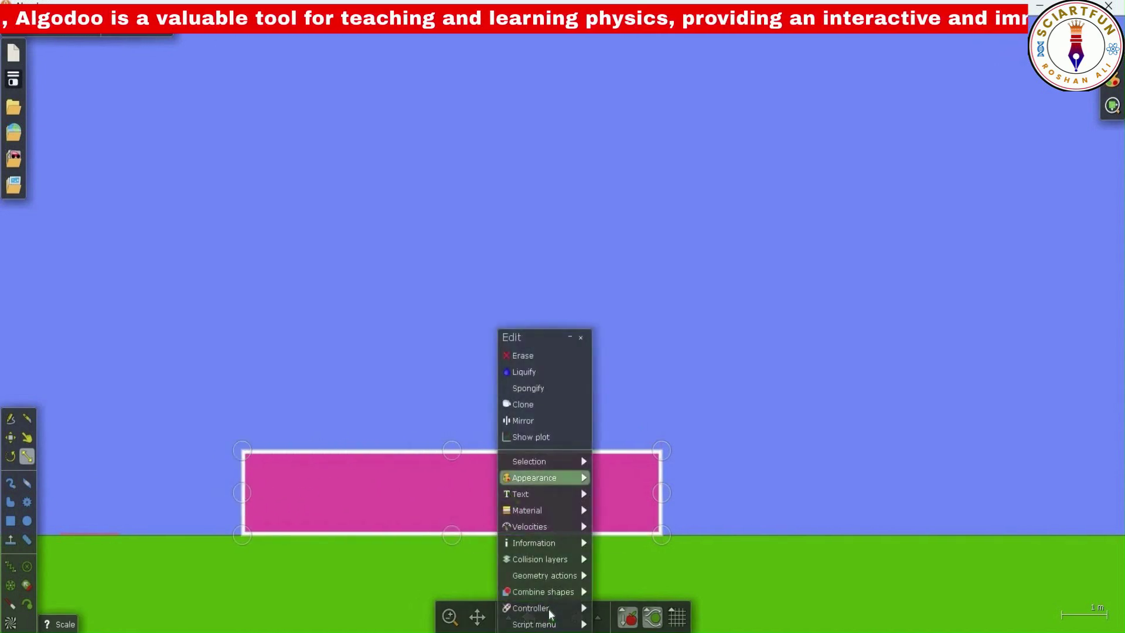
pyautogui.moveTo(539, 624)
pyautogui.moveTo(803, 225); pyautogui.dragTo(578, 44)
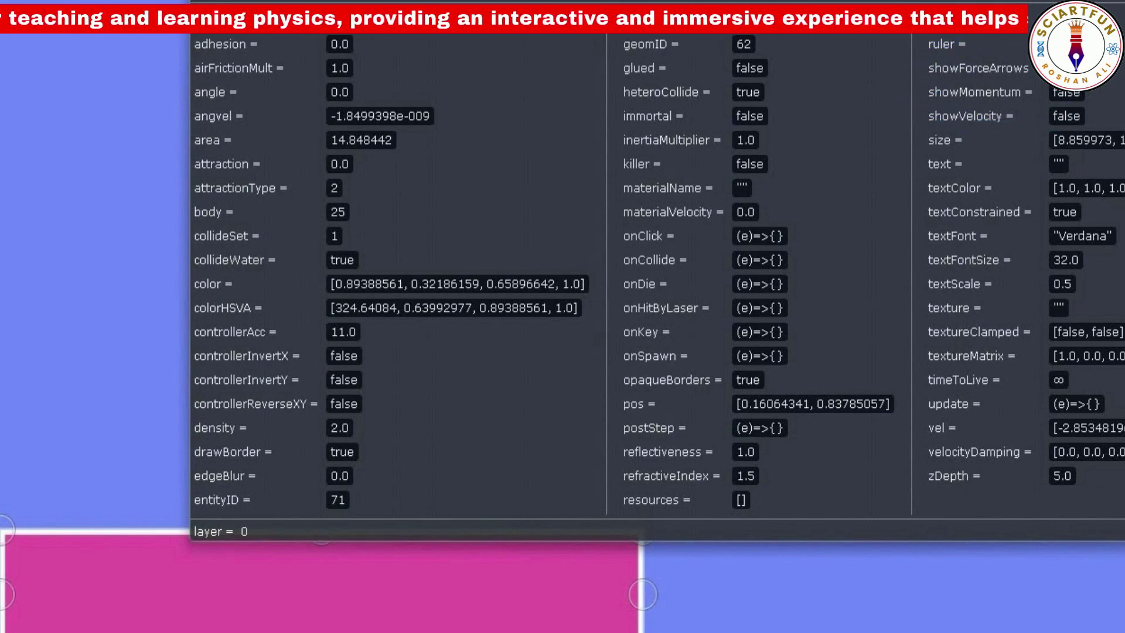
pyautogui.press('Return')
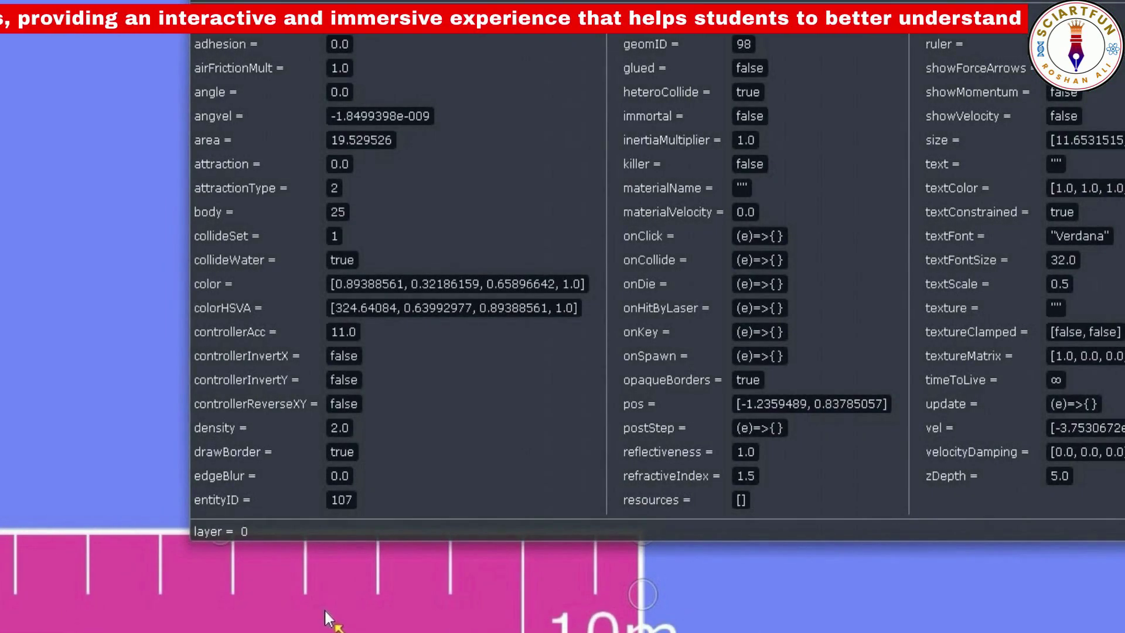
# Examine the ruler's tick marks and labels along the pink box at several zoom levels, from whole metres to centimetres.
pyautogui.scroll(3, 323, 606)
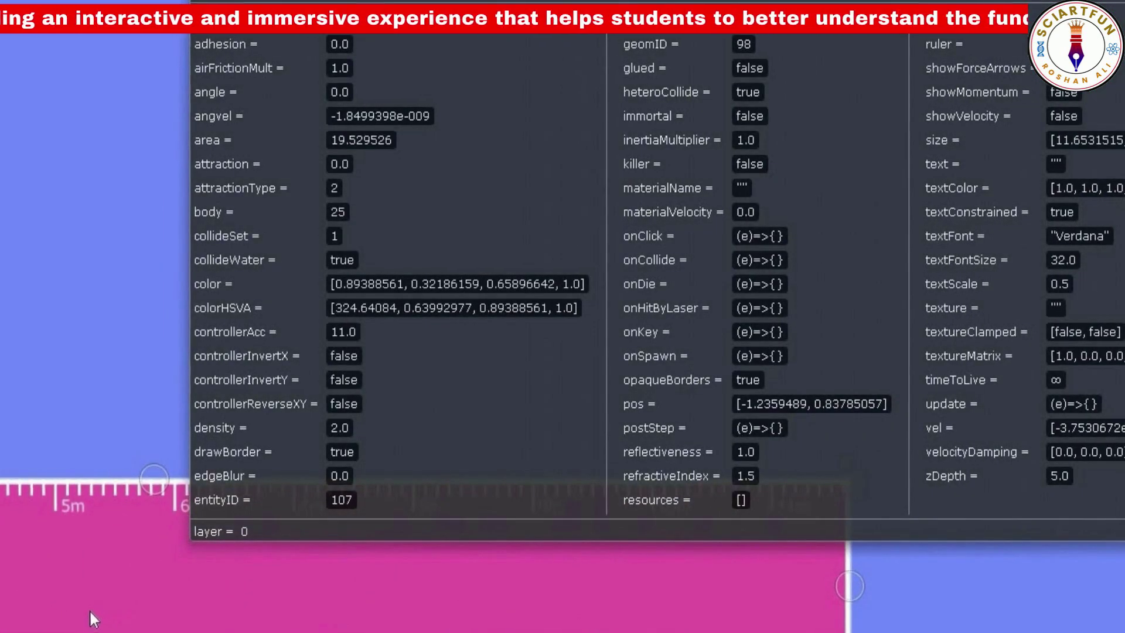
pyautogui.moveTo(89, 610); pyautogui.dragTo(490, 499)
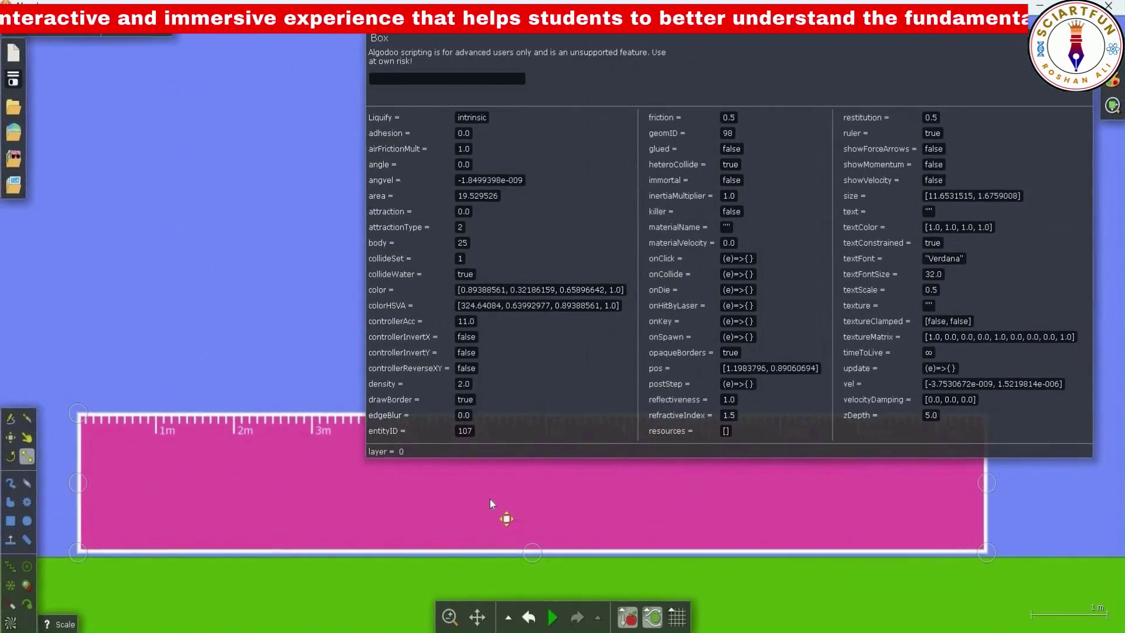
pyautogui.scroll(3, 246, 448)
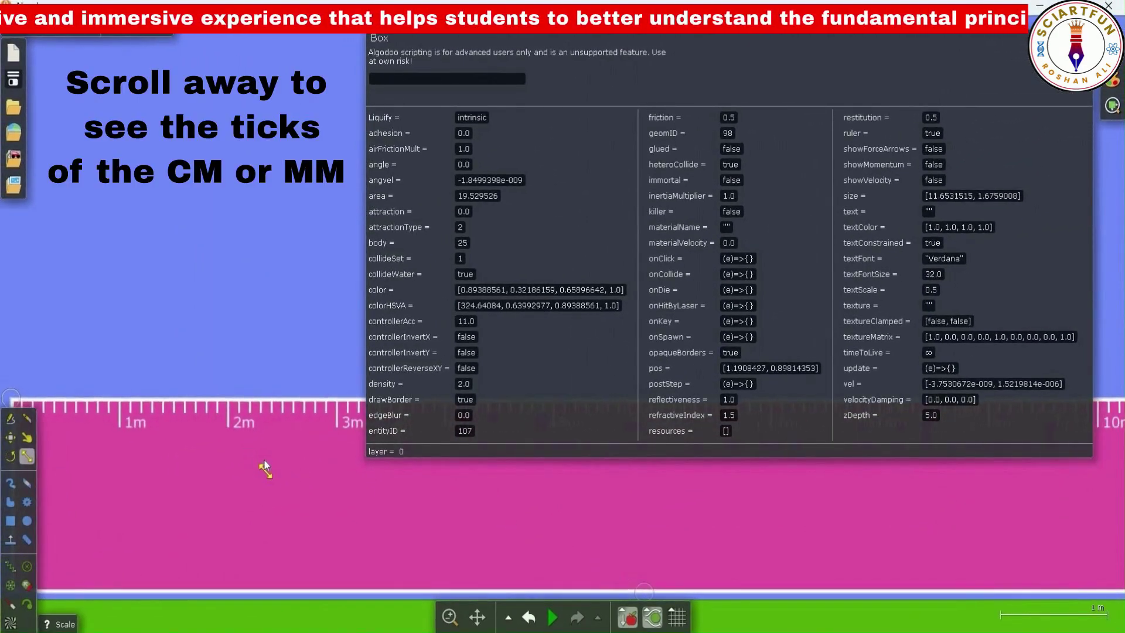
pyautogui.scroll(-4, 270, 463)
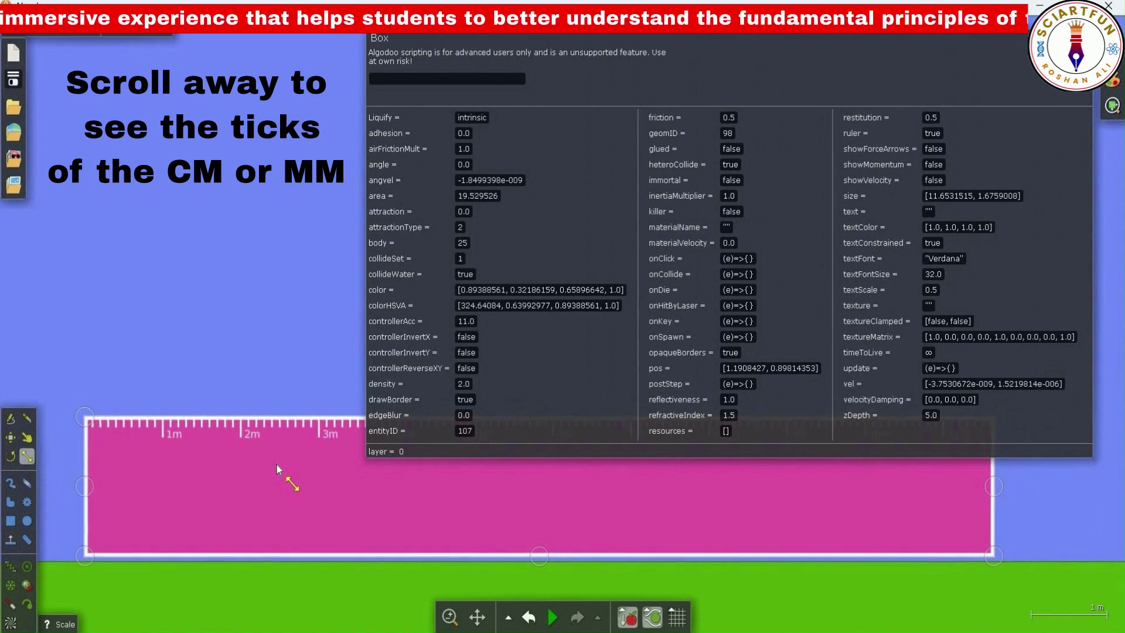
pyautogui.scroll(-4, 276, 463)
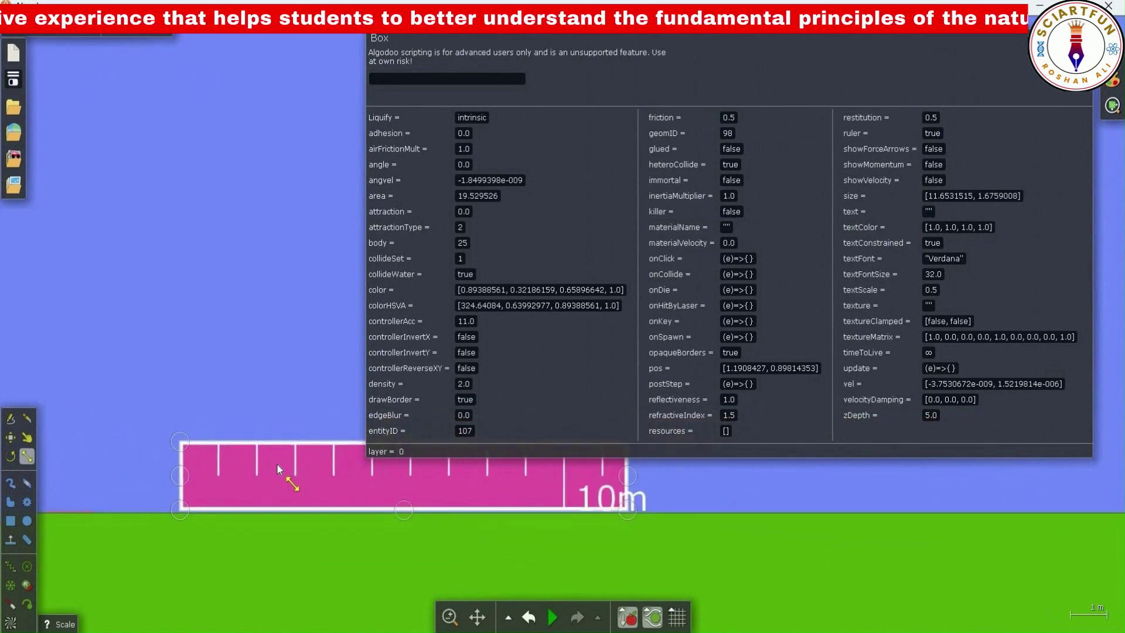
pyautogui.scroll(-5, 278, 464)
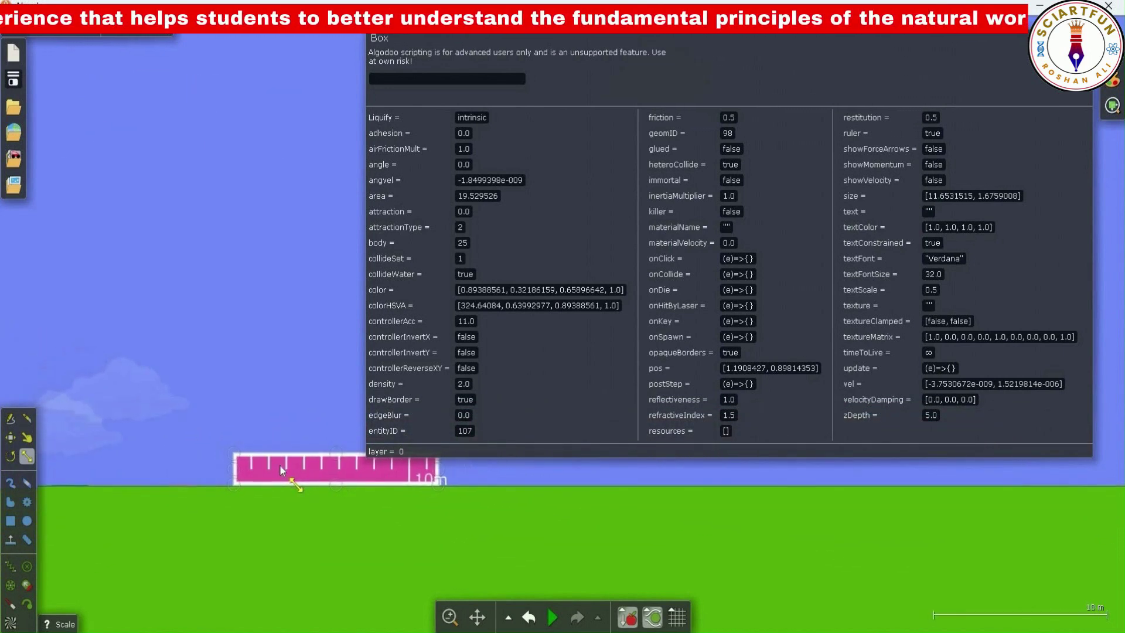
pyautogui.scroll(7, 280, 465)
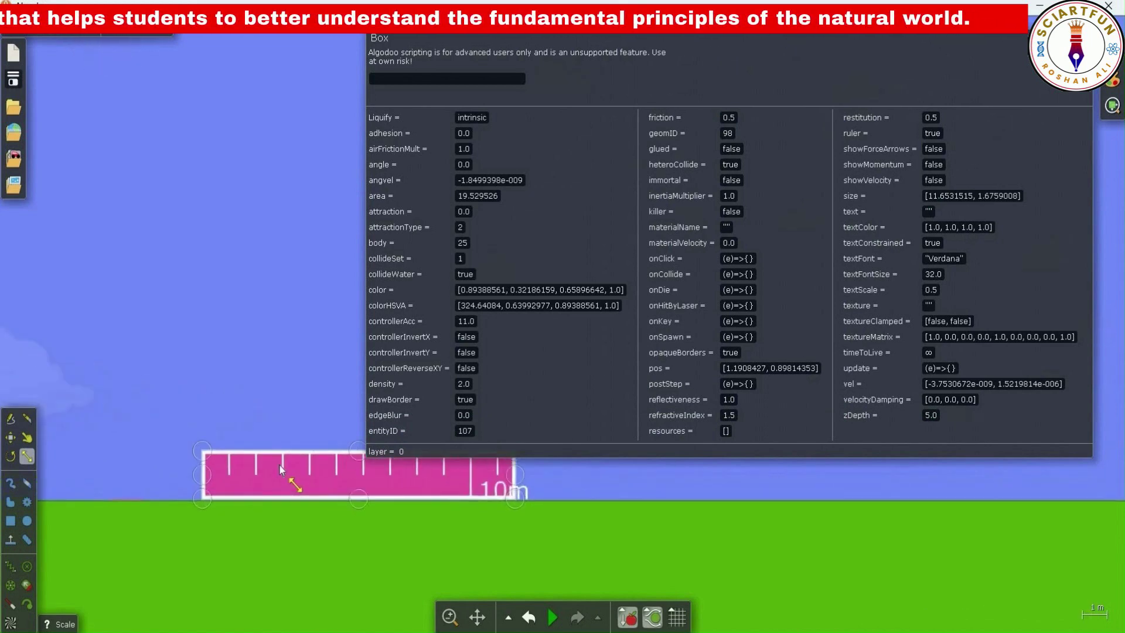
pyautogui.scroll(6, 279, 465)
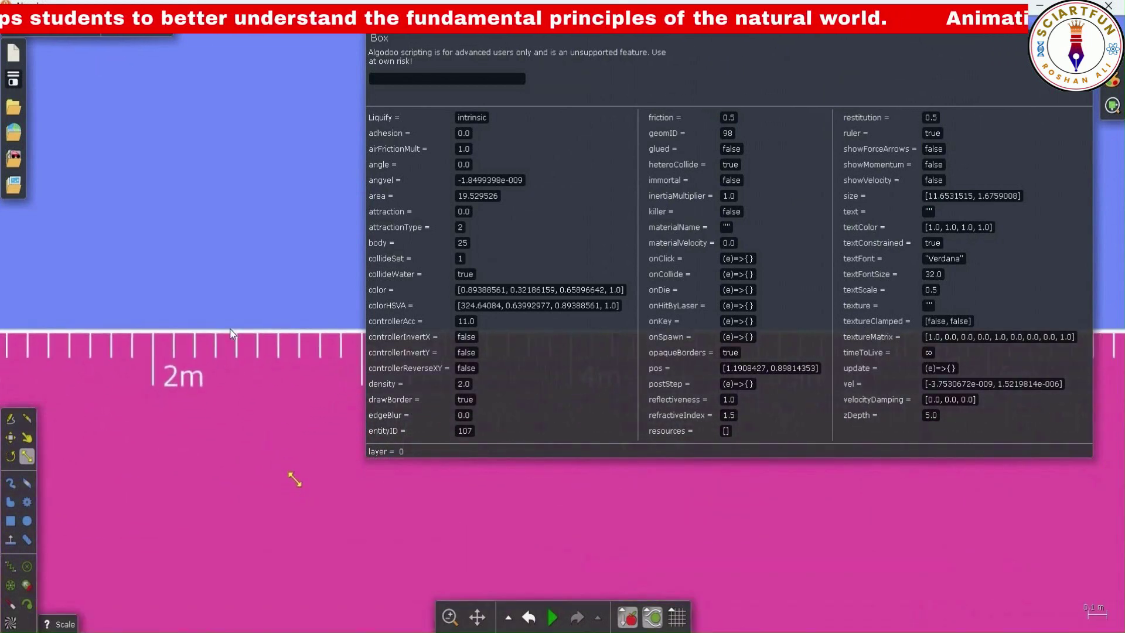
pyautogui.scroll(6, 249, 360)
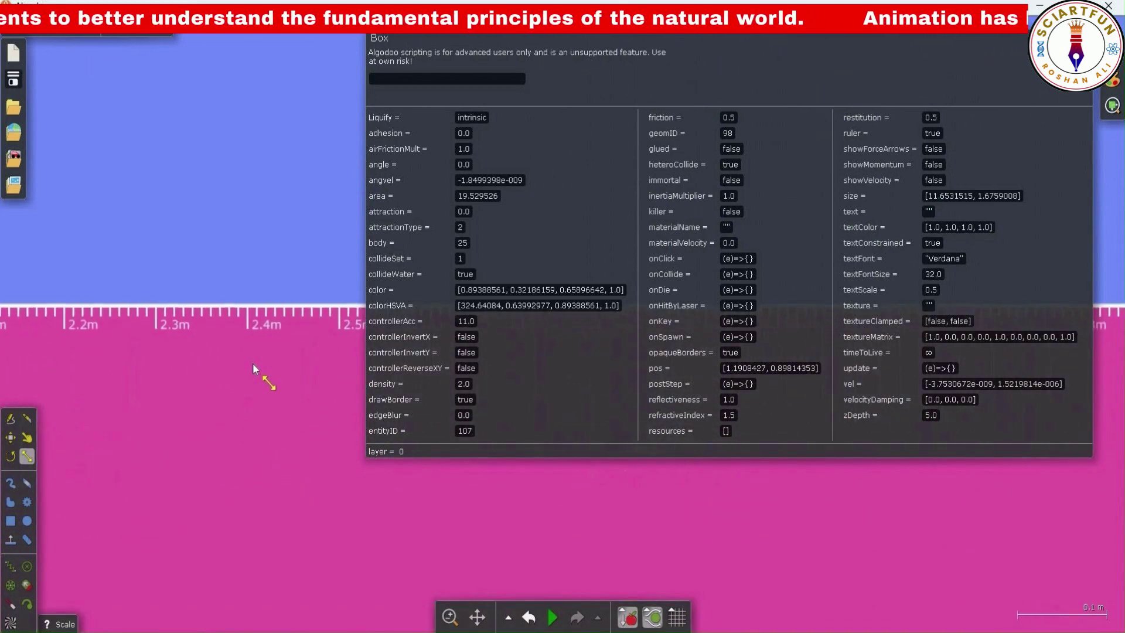
pyautogui.scroll(5, 253, 364)
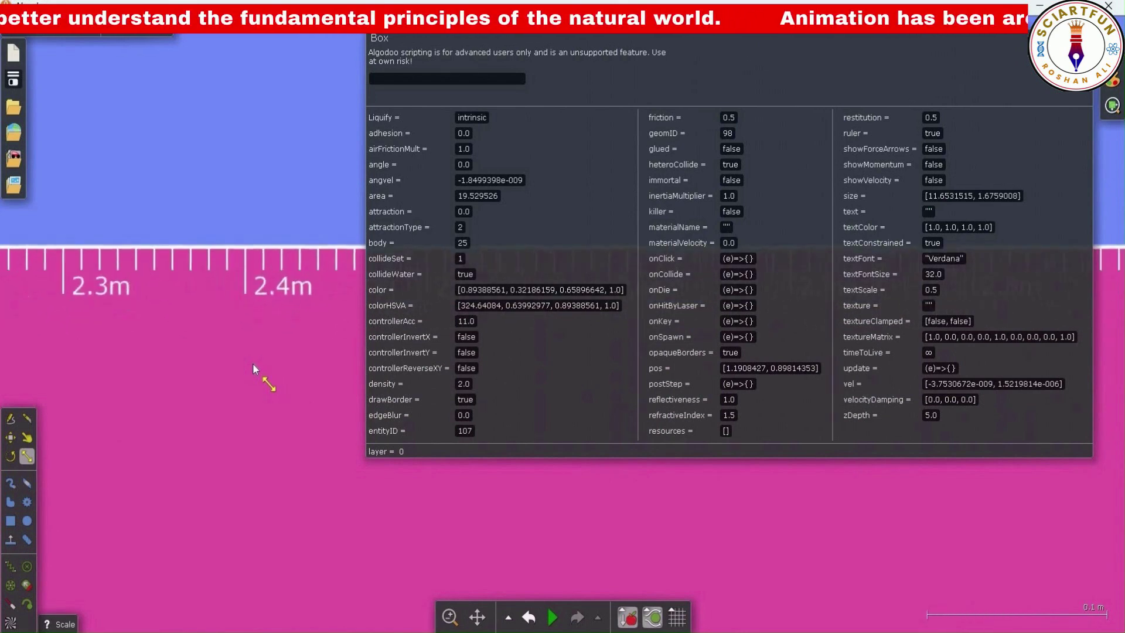
pyautogui.scroll(-3, 252, 363)
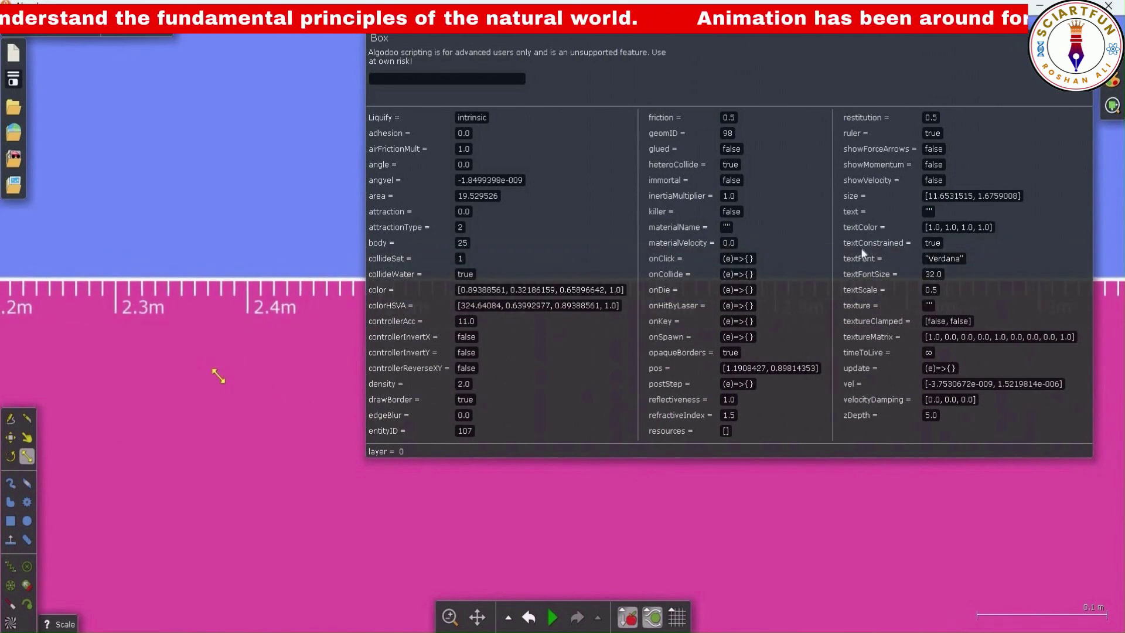
# Set the pink box's ruler property to false and switch it back to true.
pyautogui.click(899, 133)
pyautogui.write('fal')
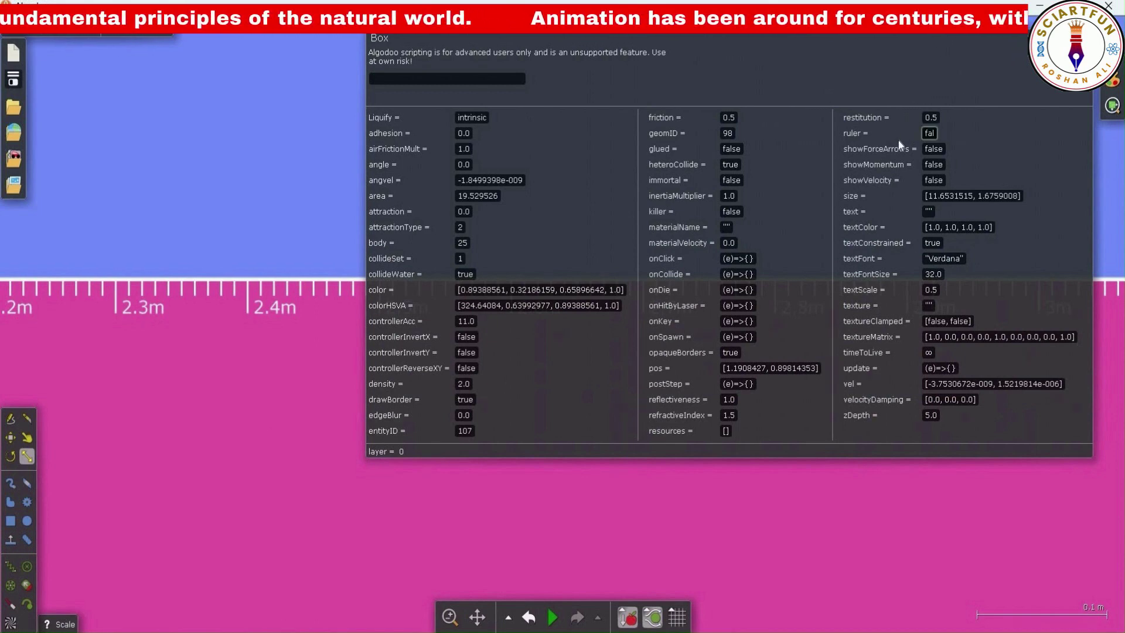
pyautogui.write('se')
pyautogui.press('Return')
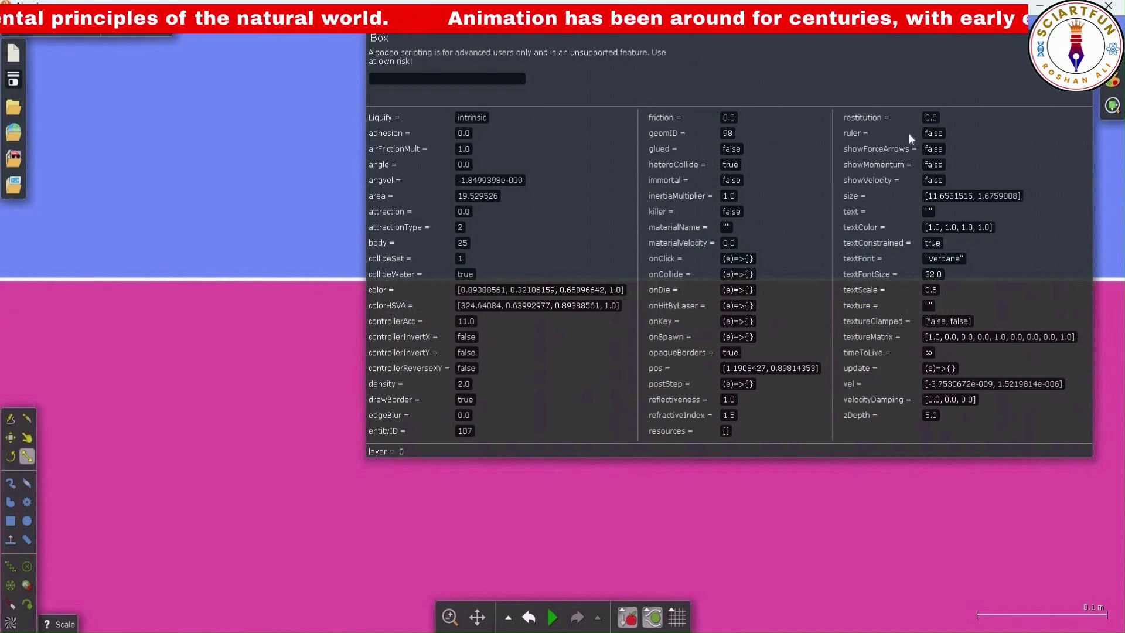
pyautogui.click(906, 138)
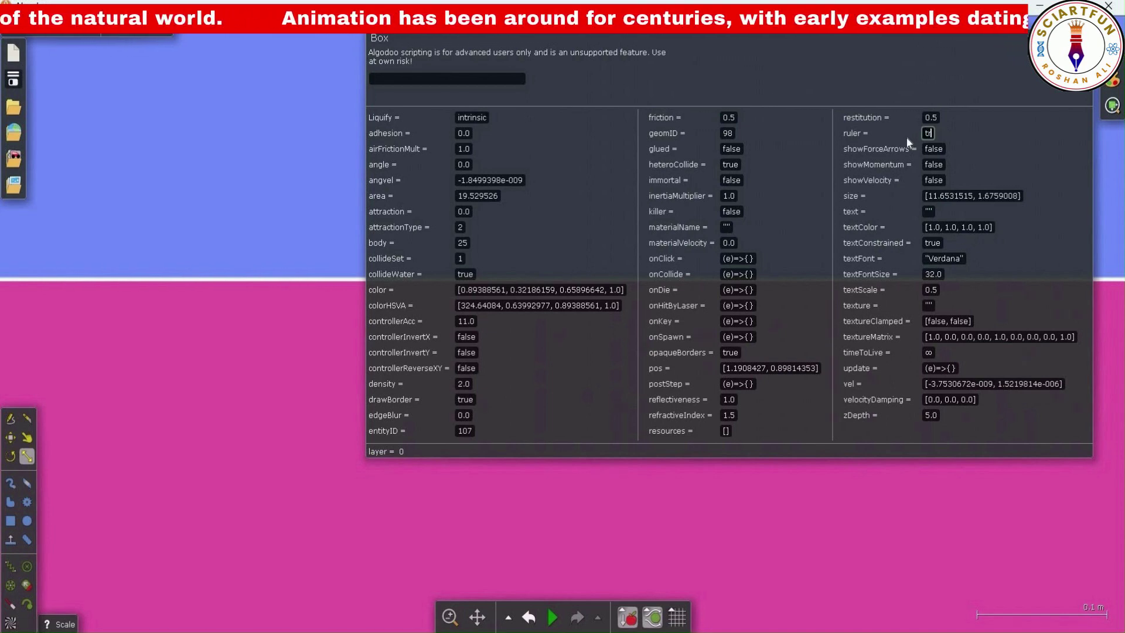
pyautogui.write('true')
pyautogui.press('Return')
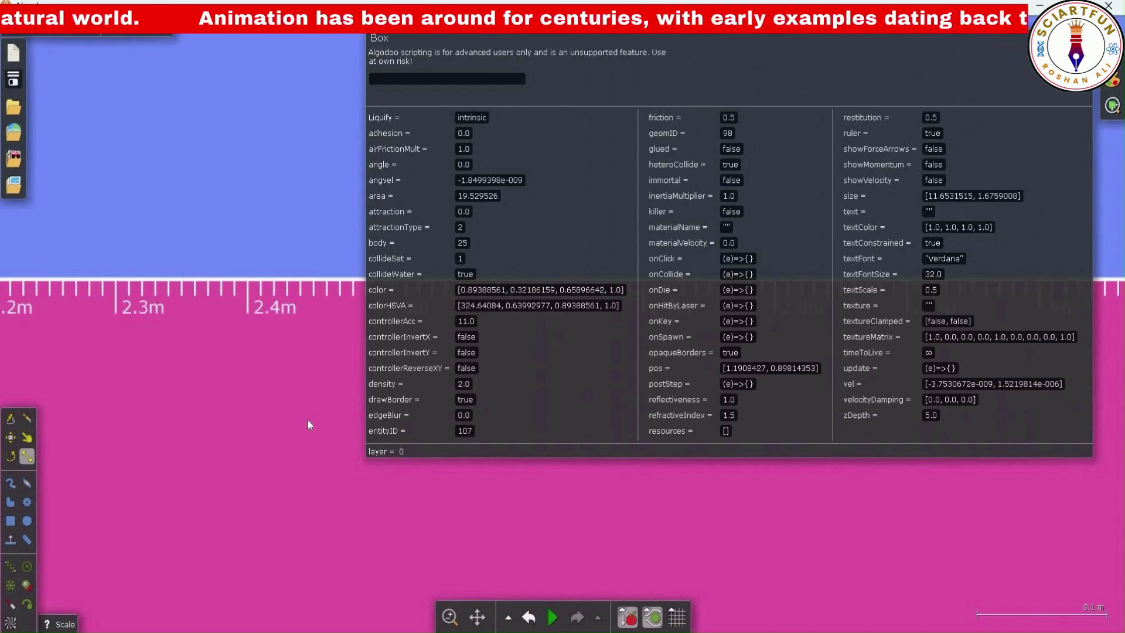
# Close the script properties and stretch the pink box vertically with the Scale tool to a height of about 7.66 m.
pyautogui.scroll(-10, 318, 409)
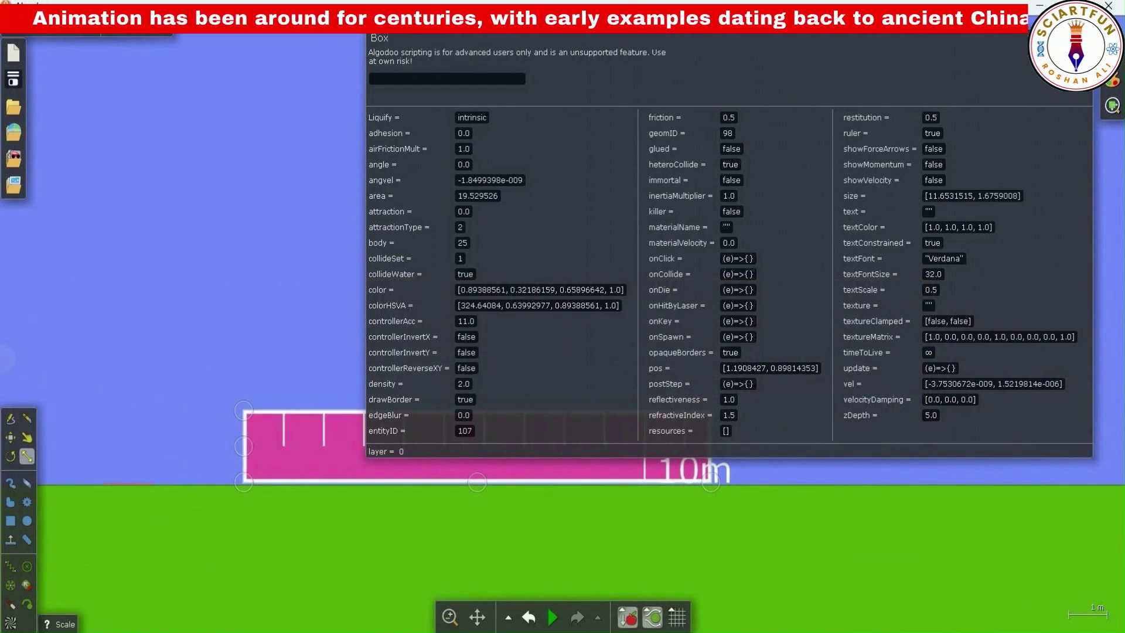
pyautogui.press('Escape')
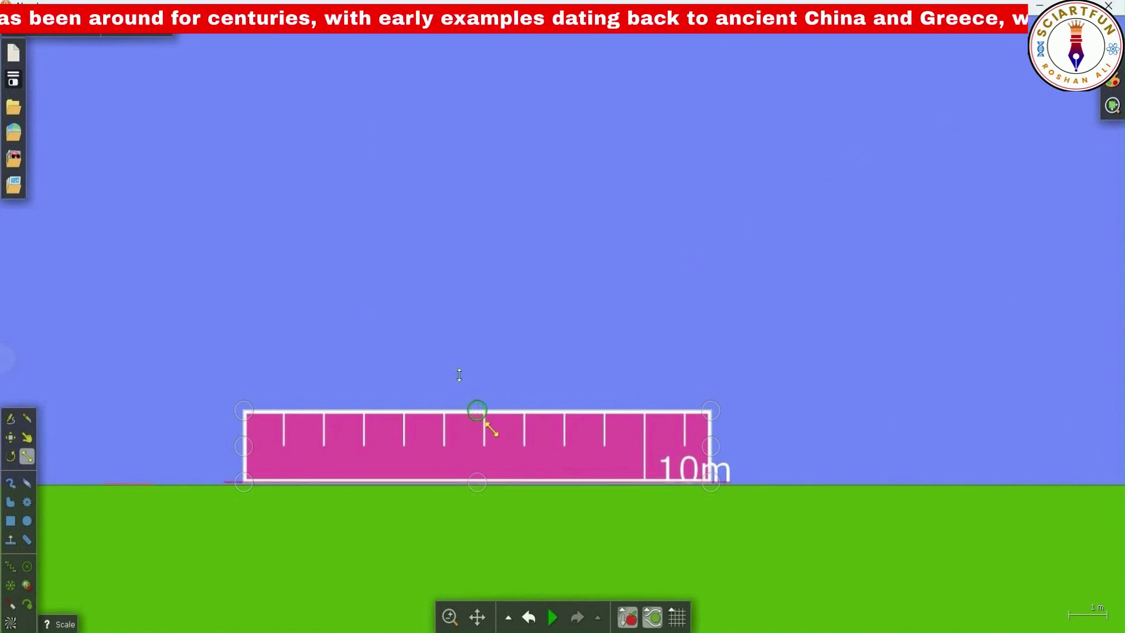
pyautogui.moveTo(476, 409); pyautogui.dragTo(410, 157)
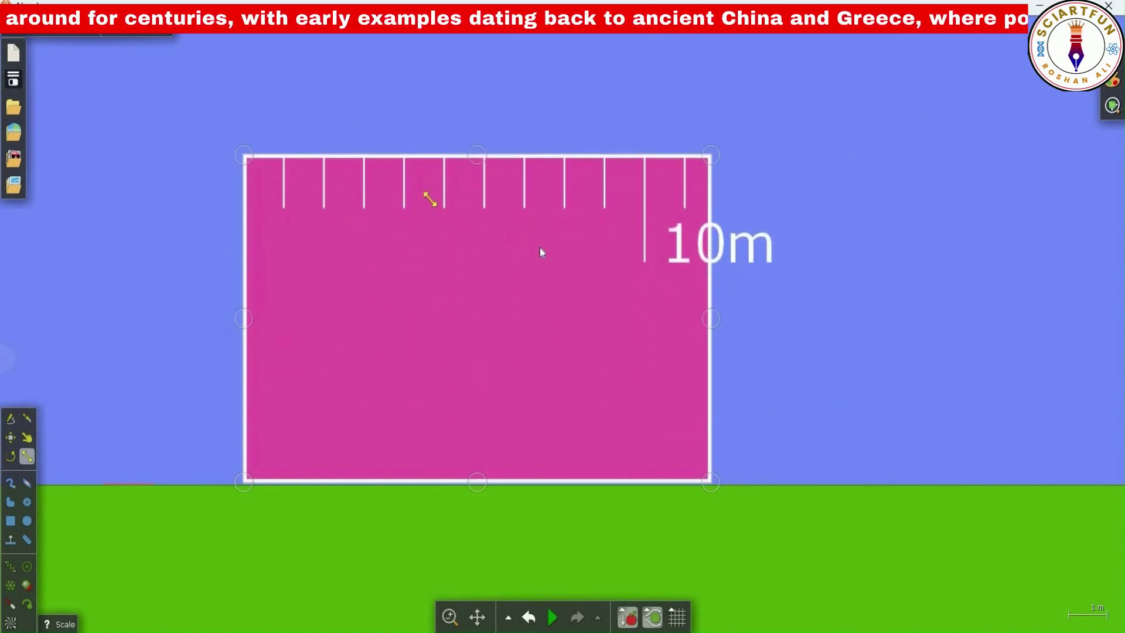
# Open the enlarged pink box's script properties and set ruler to false.
pyautogui.rightClick(540, 247)
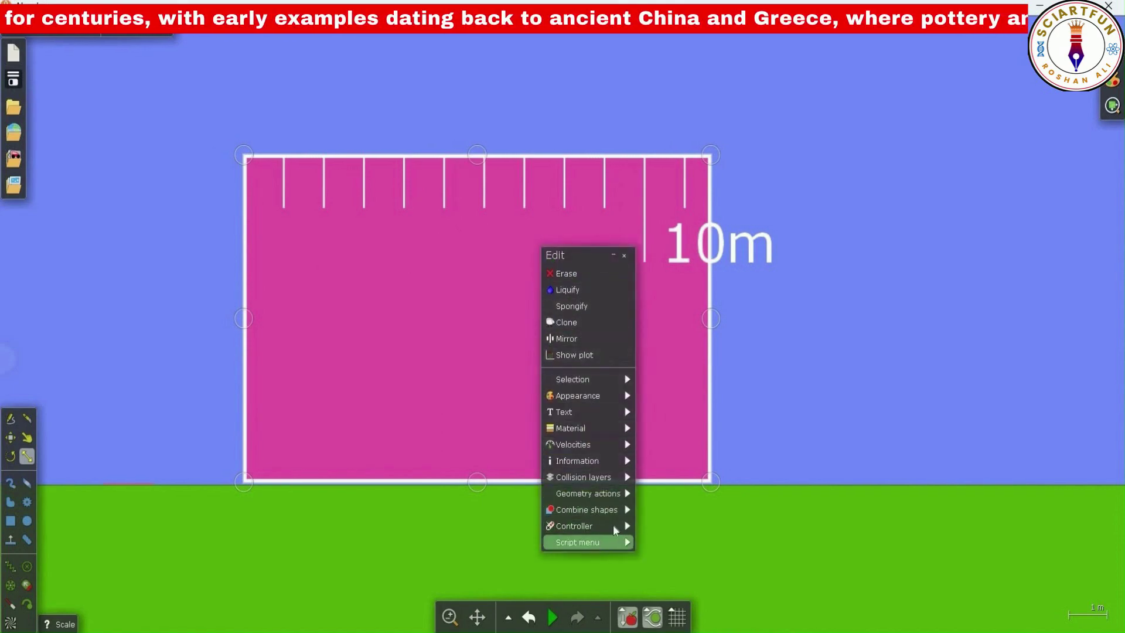
pyautogui.click(601, 548)
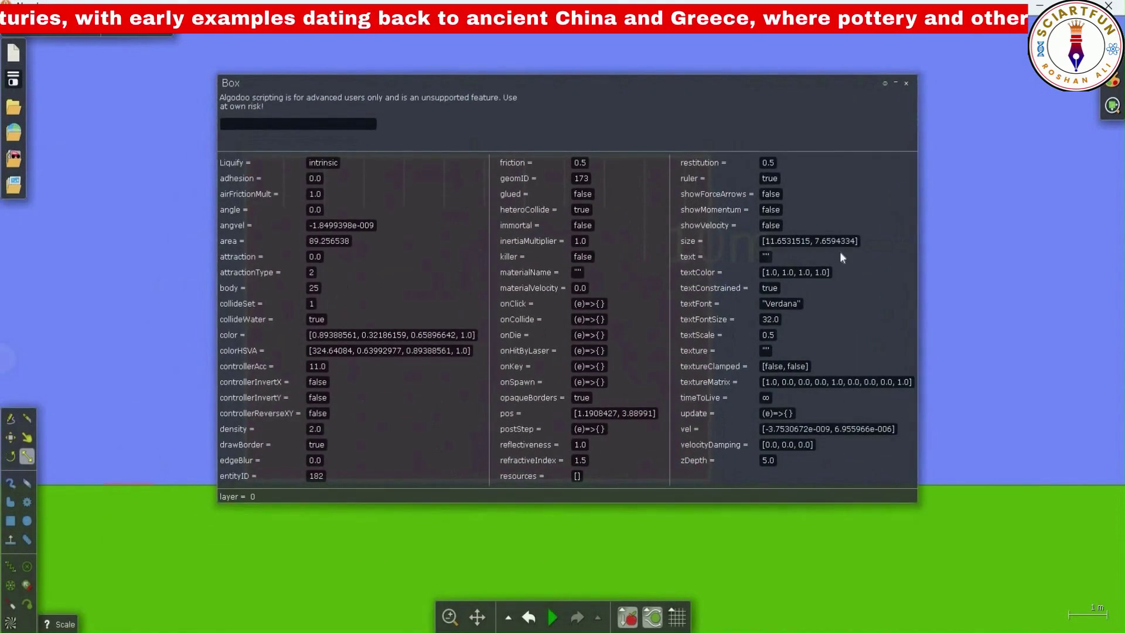
pyautogui.click(750, 183)
pyautogui.write('false')
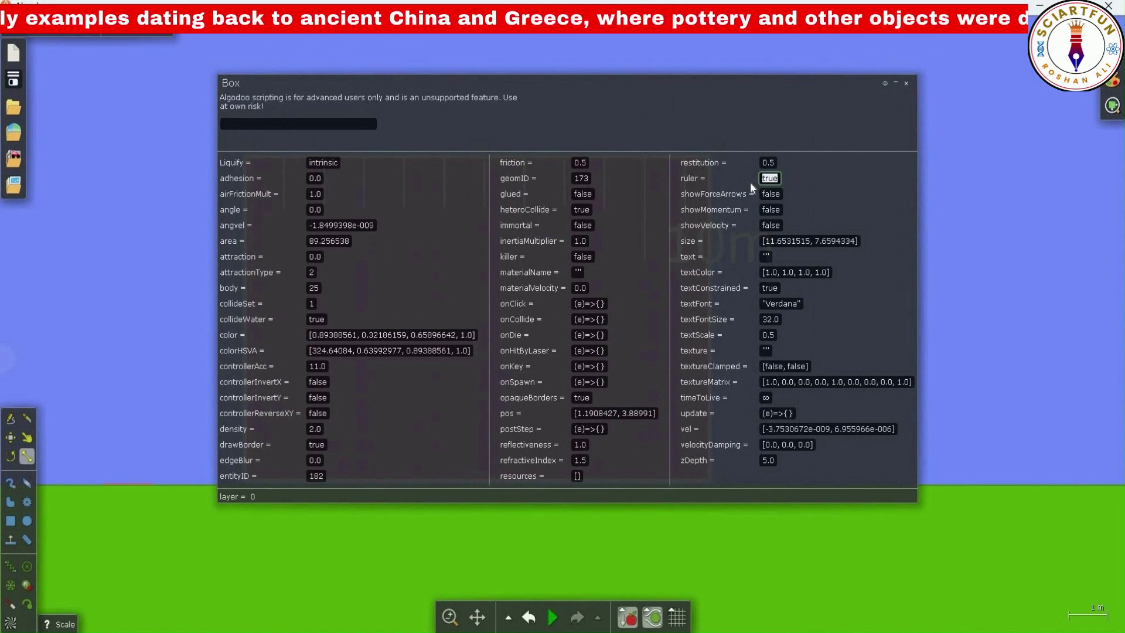
pyautogui.press('Return')
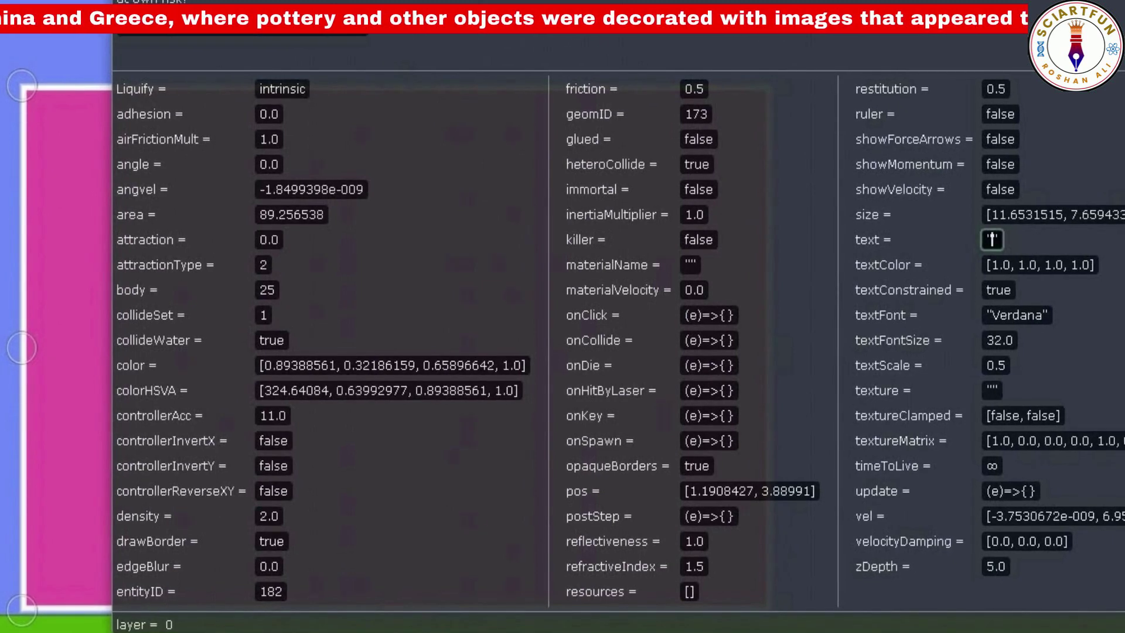
# Enter the person's first name as the box's text property and move the properties window clear of the label.
pyautogui.write('Roshan')
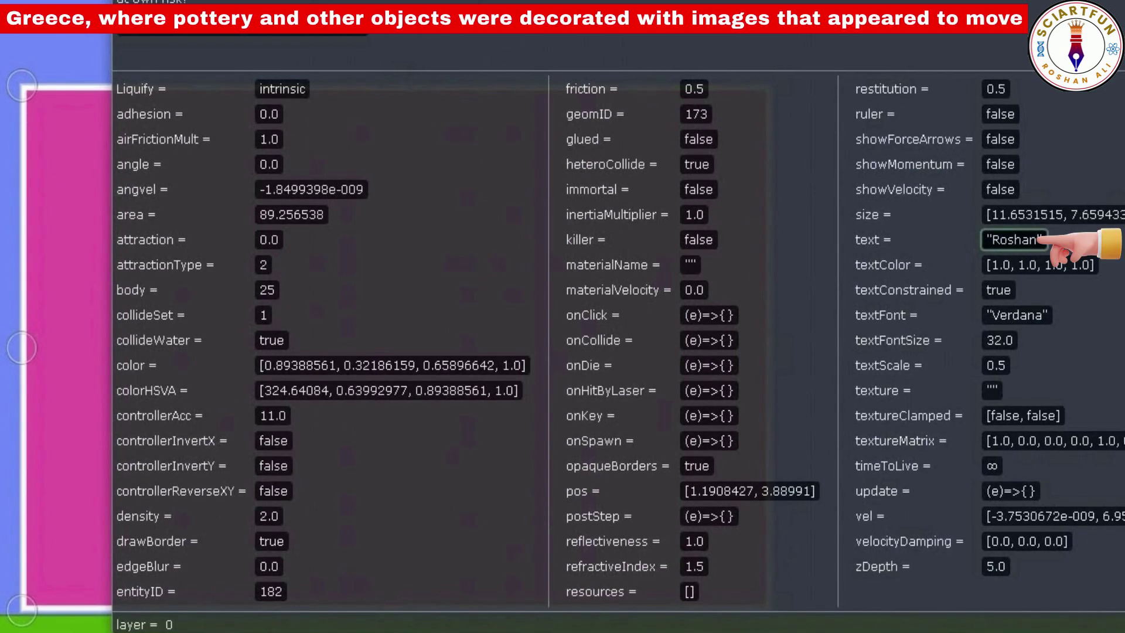
pyautogui.press('Return')
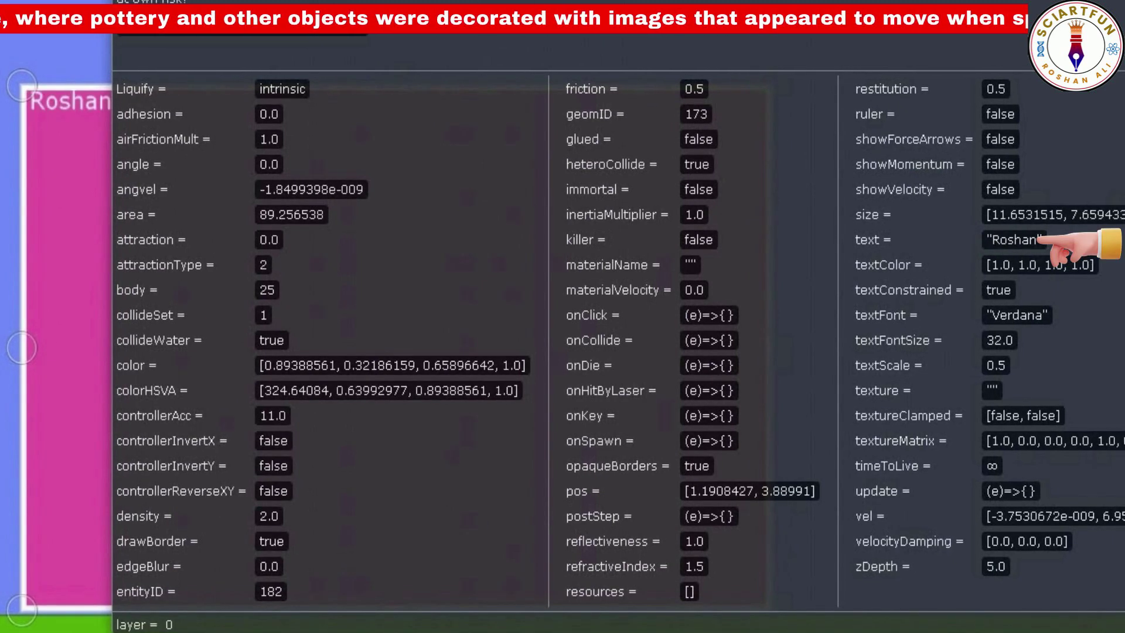
pyautogui.moveTo(218, 135); pyautogui.dragTo(480, 132)
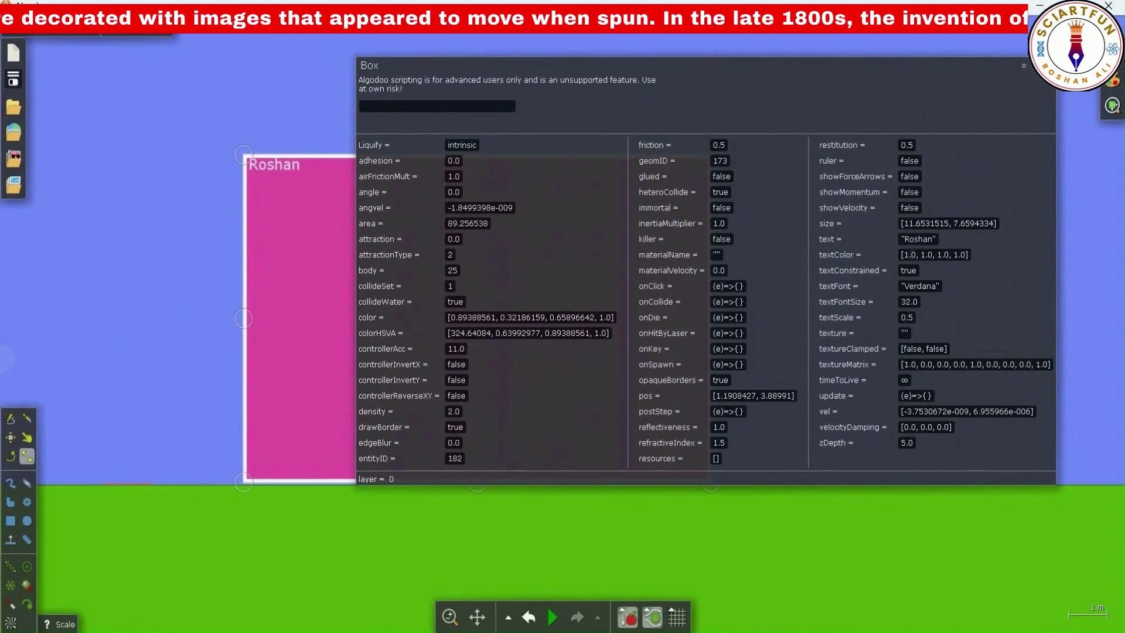
# Recolour the box's text to cyan by setting textColor to [0.0, 1.0, 1.0, 1.0].
pyautogui.click(907, 255)
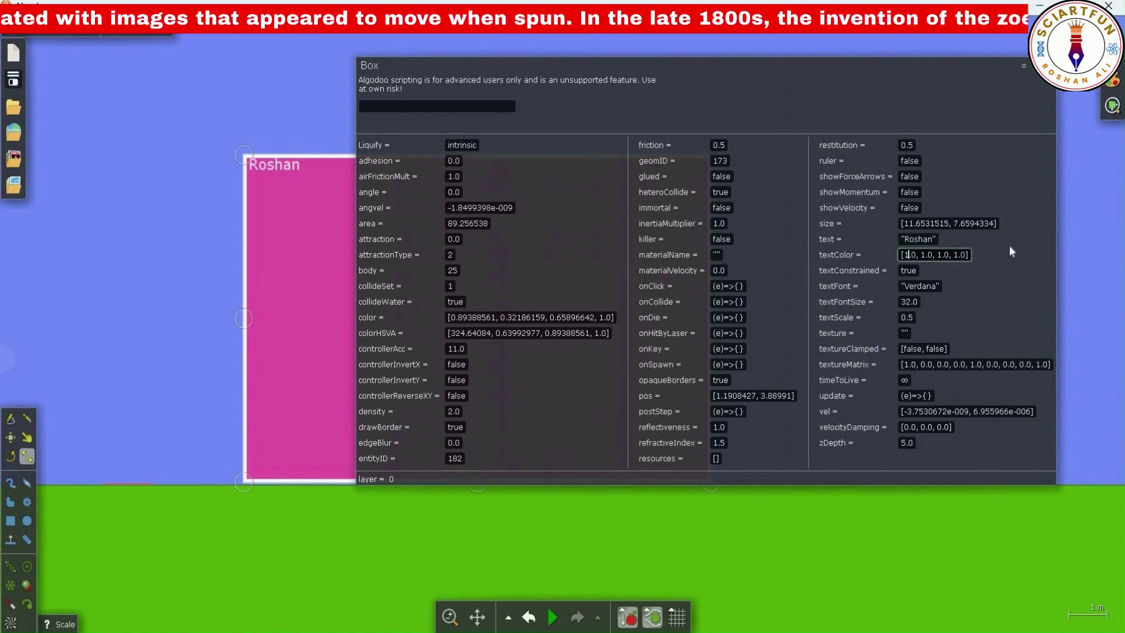
pyautogui.press('BackSpace')
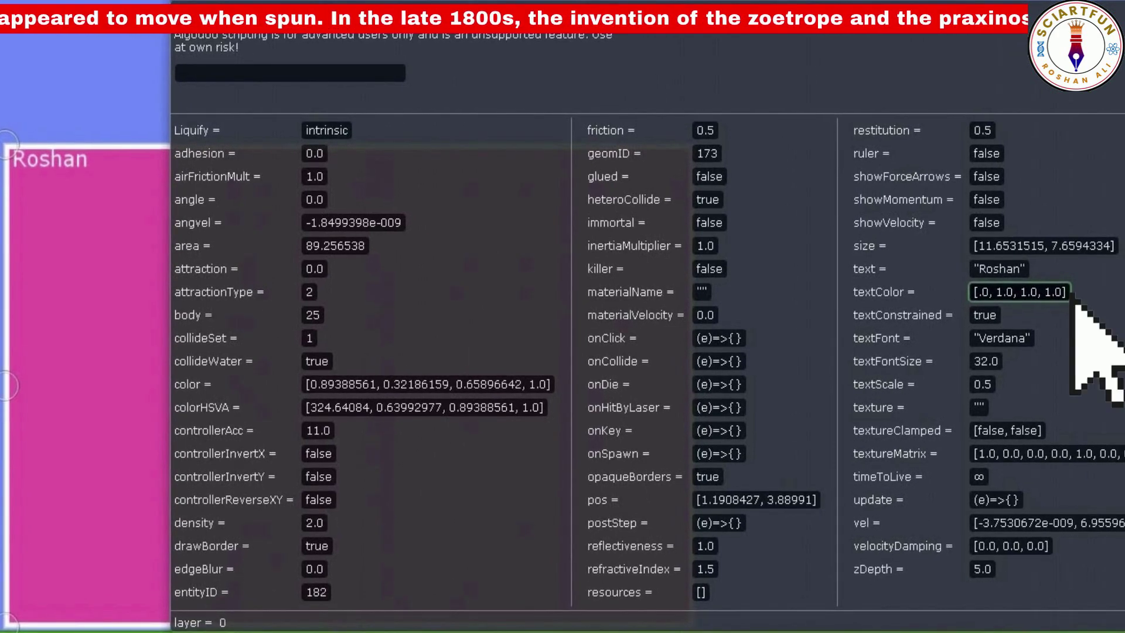
pyautogui.write('0')
pyautogui.press('Return')
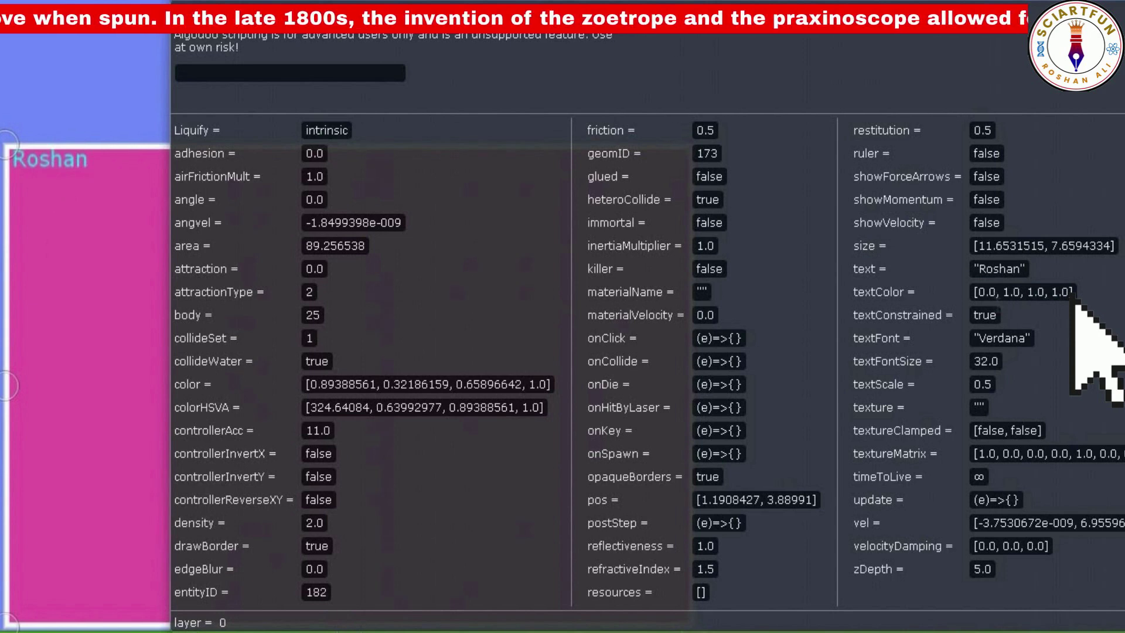
# Raise the red component of the text colour to 0.5, making textColor [0.5, 1.0, 1.0, 1.0].
pyautogui.click(996, 292)
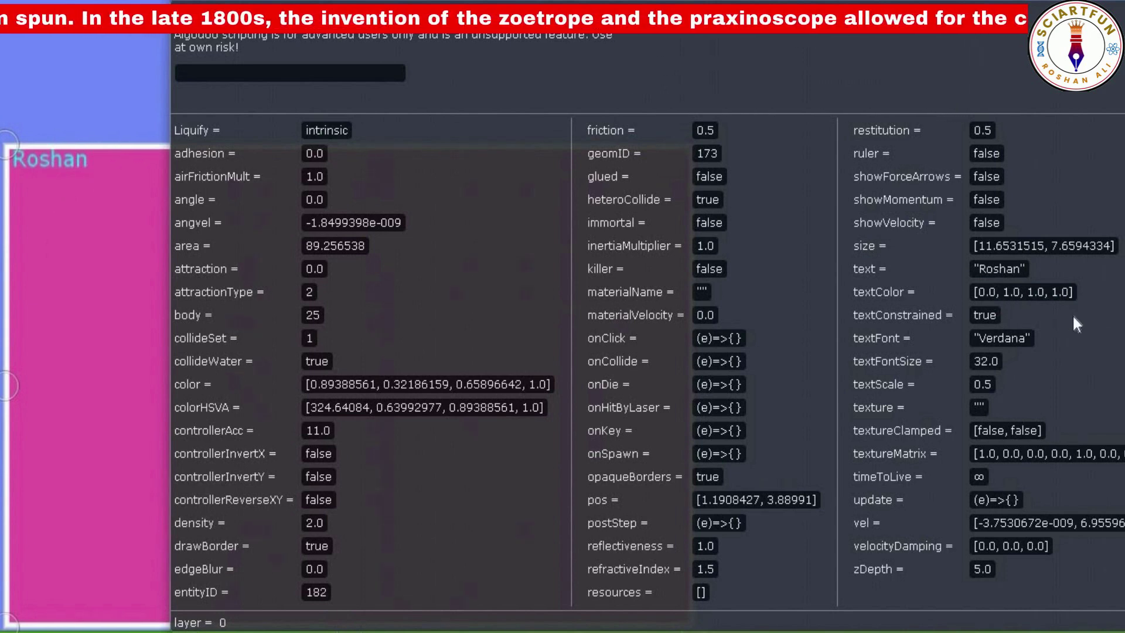
pyautogui.press('BackSpace')
pyautogui.write('5')
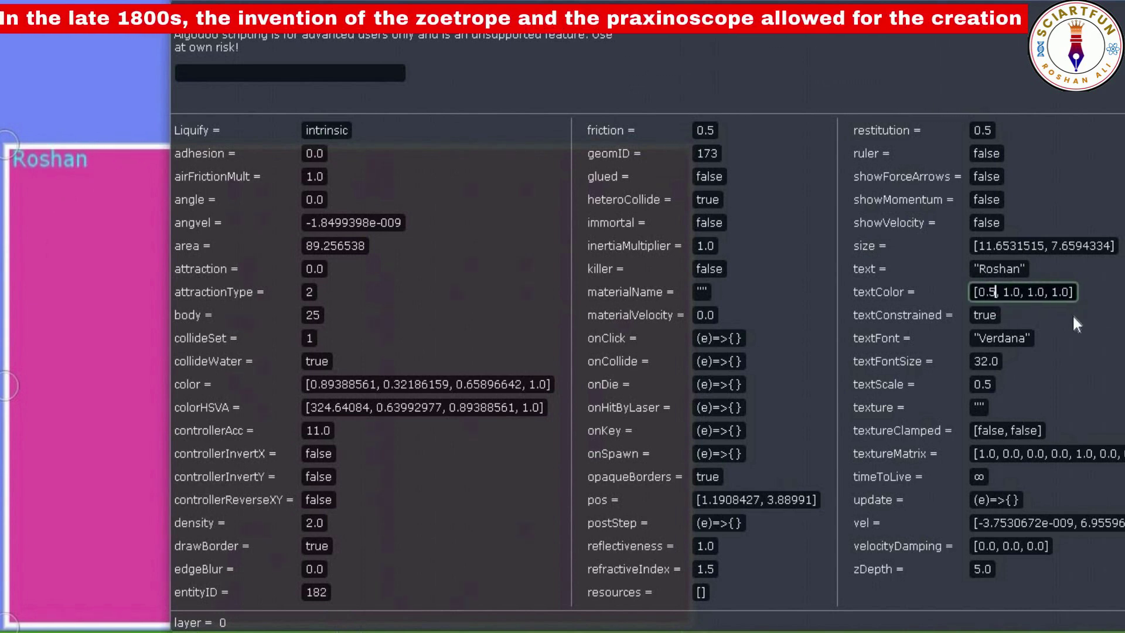
pyautogui.press('Return')
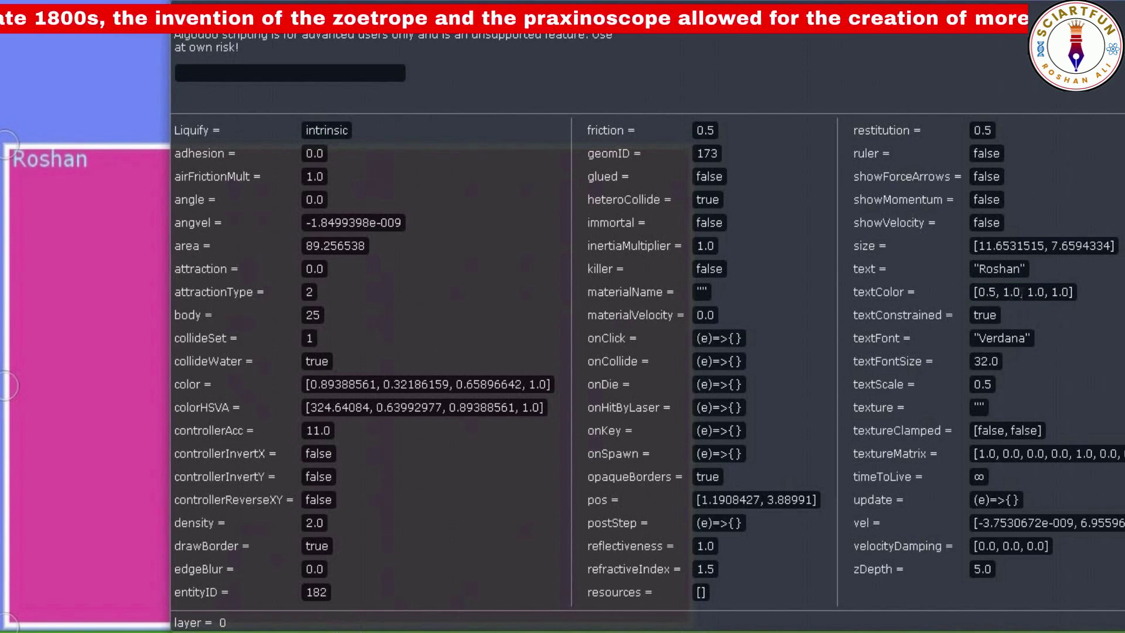
# Recolour the box's text to blue by setting textColor to [0.0, 0.0, 1.0, 1.0].
pyautogui.click(1045, 285)
pyautogui.press('BackSpace')
pyautogui.press('BackSpace')
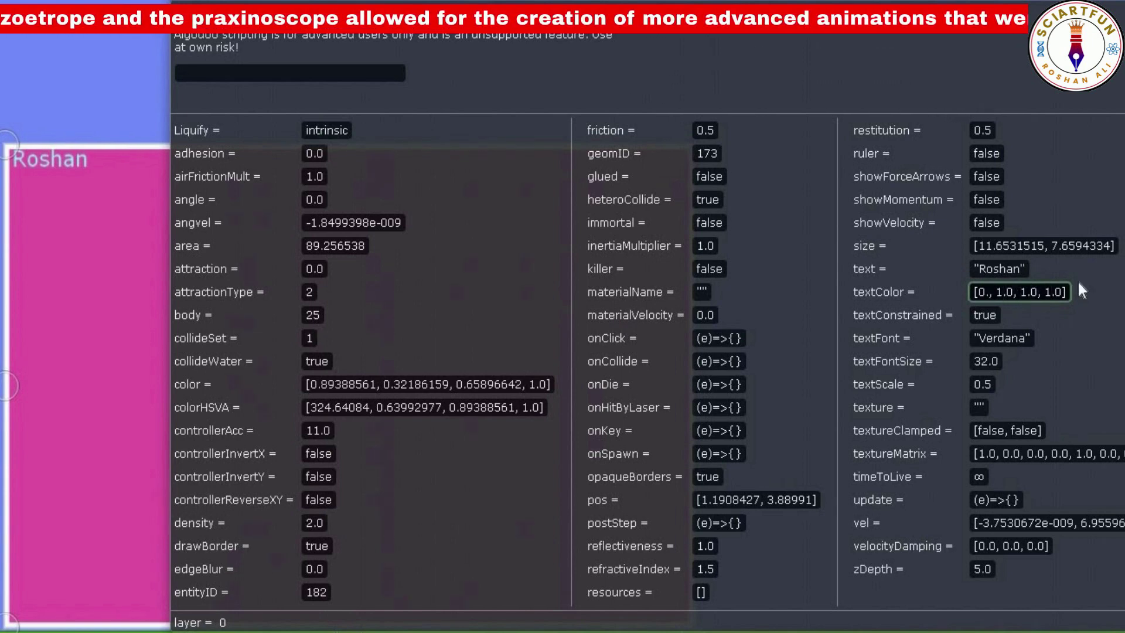
pyautogui.press('BackSpace')
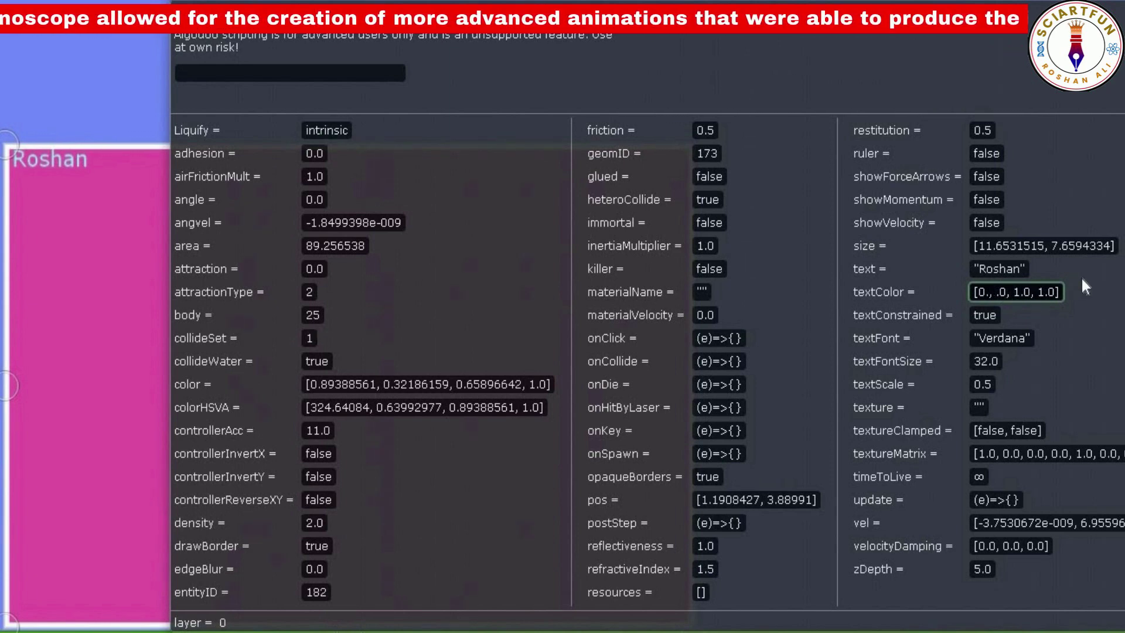
pyautogui.press('Return')
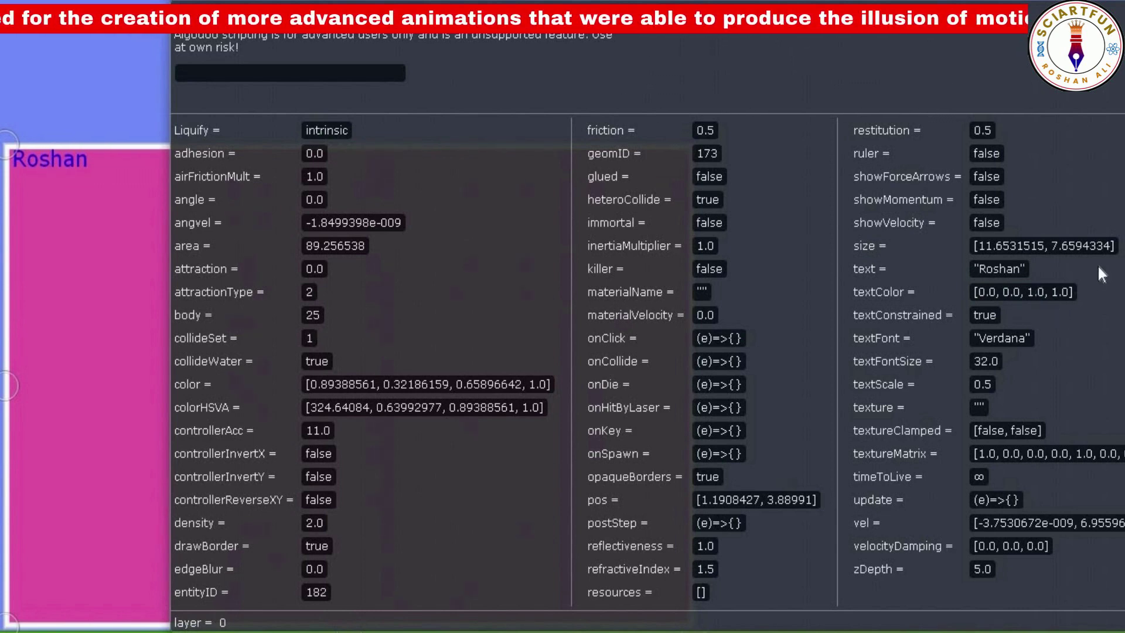
# Make the box's text black by setting textColor to [0.0, 0.0, 0.0, 1.0].
pyautogui.press('BackSpace')
pyautogui.write('0')
pyautogui.press('Return')
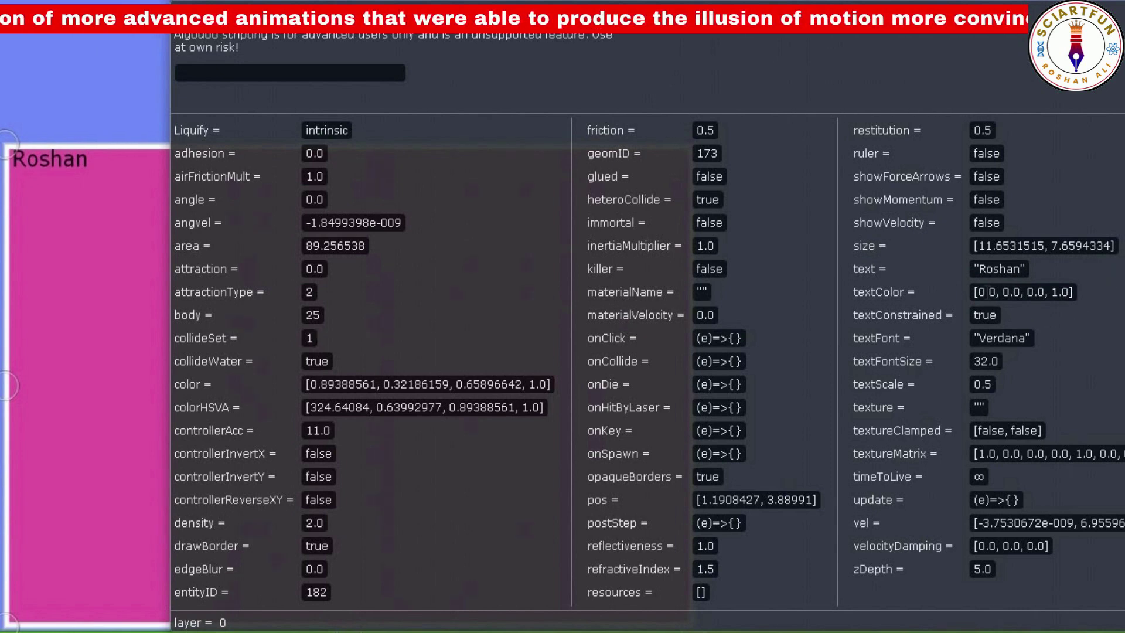
# Make the box's text red by setting textColor to [1.0, 0.0, 0.0, 1.0].
pyautogui.click(983, 292)
pyautogui.press('BackSpace')
pyautogui.write('1')
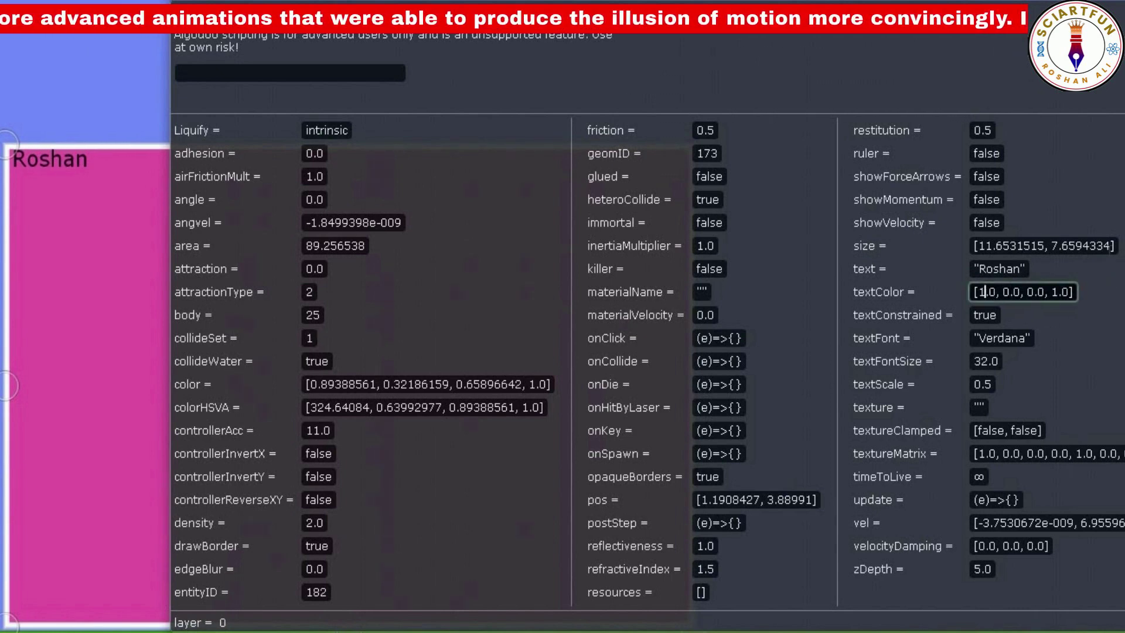
pyautogui.press('Return')
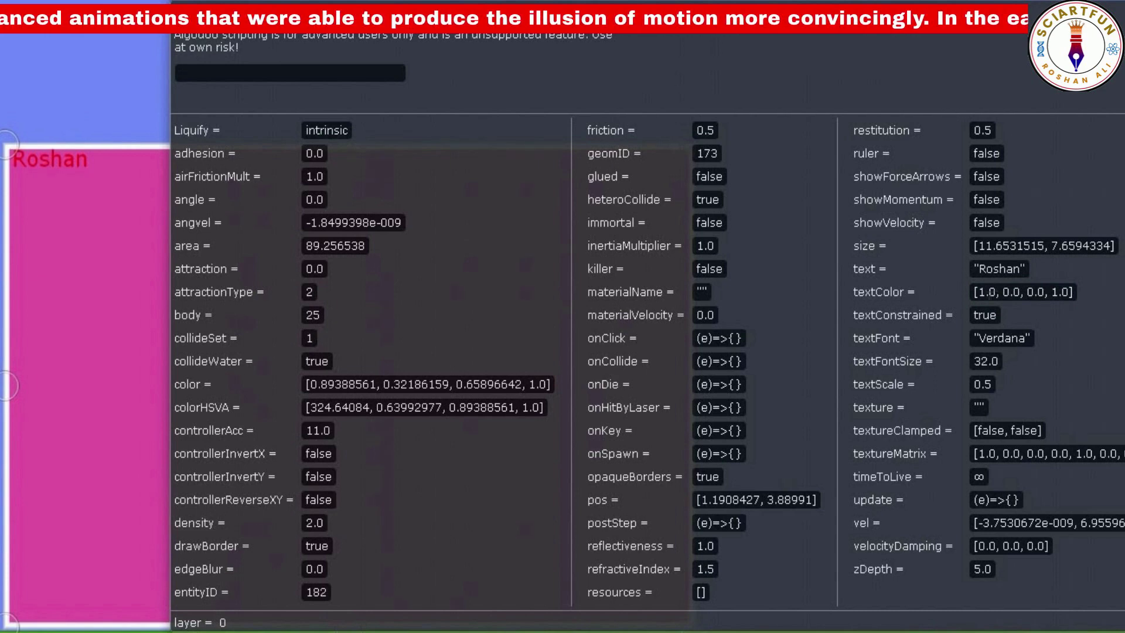
# Make the box's text green by setting textColor to [0.0, 1.0, 0.0, 1.0].
pyautogui.click(986, 293)
pyautogui.press('BackSpace')
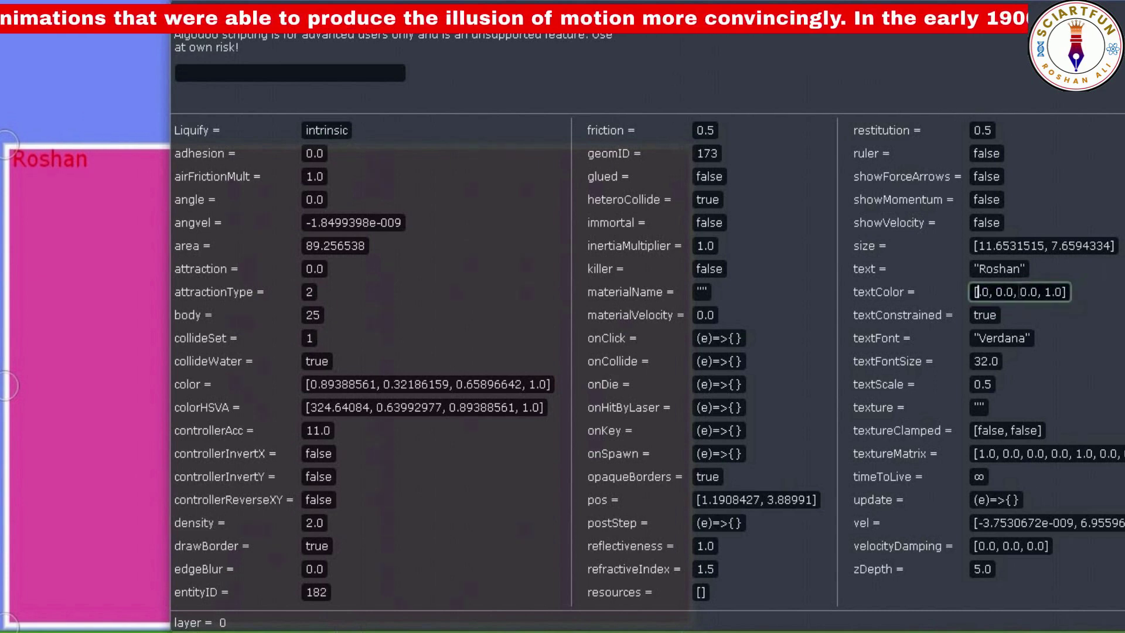
pyautogui.click(1002, 292)
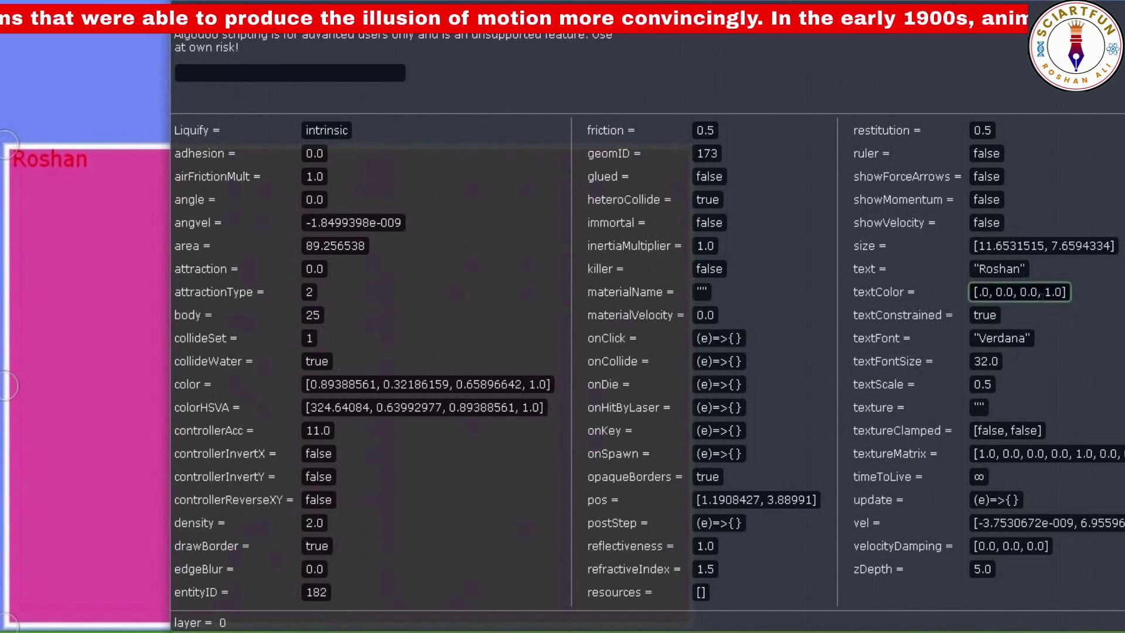
pyautogui.press('BackSpace')
pyautogui.write('1')
pyautogui.press('Return')
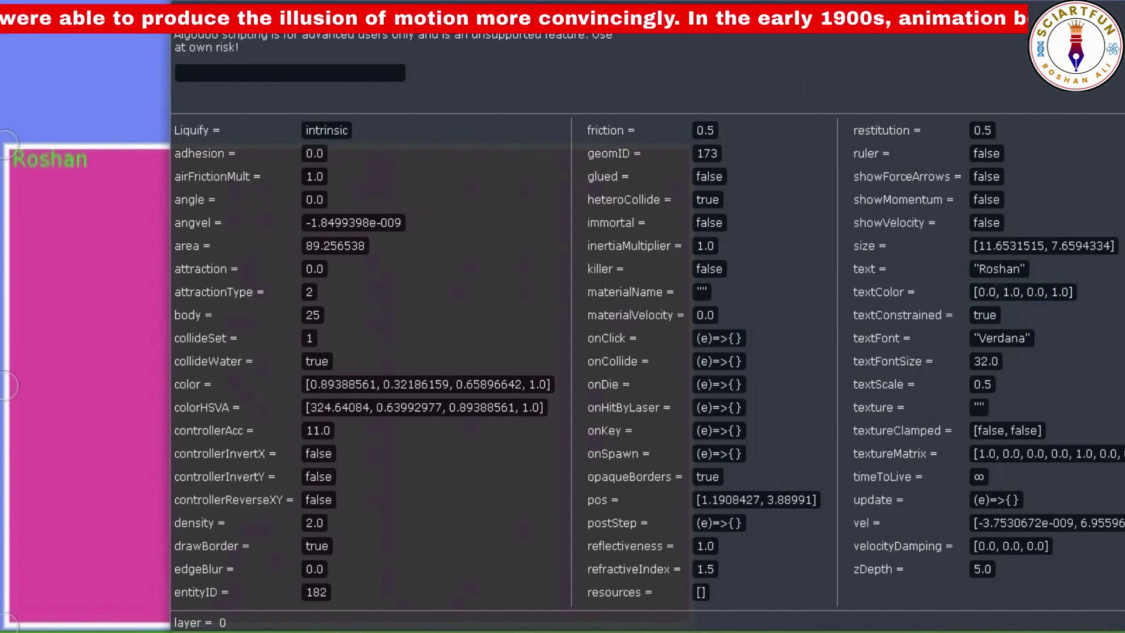
# Mix red into the green text by setting textColor to [0.5, 1.0, 0.0, 1.0].
pyautogui.click(996, 292)
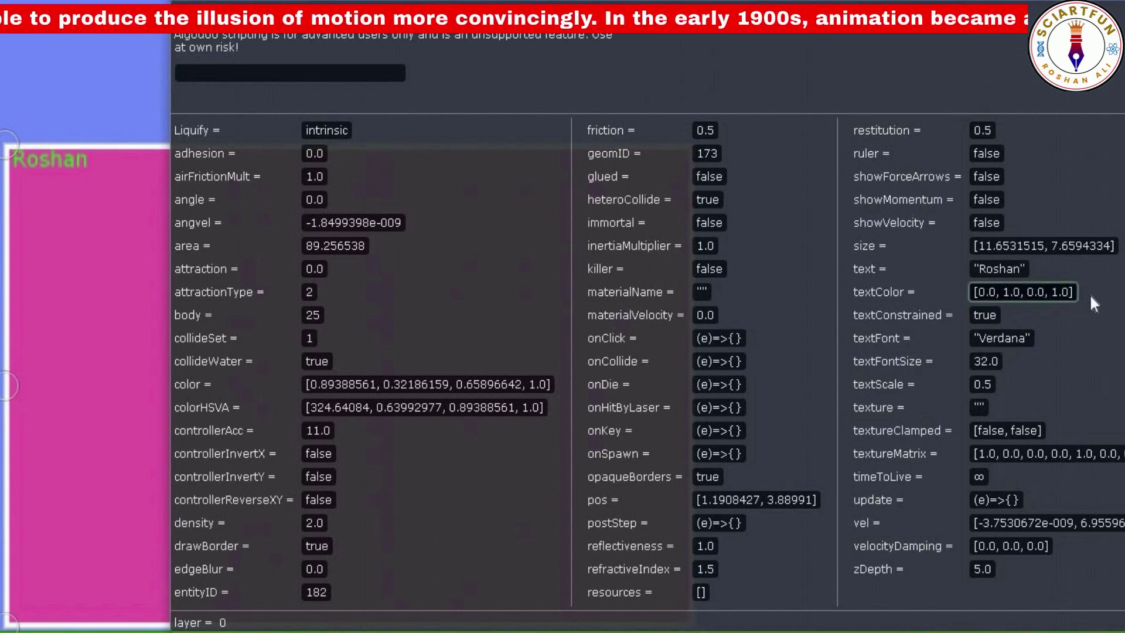
pyautogui.press('BackSpace')
pyautogui.write('5')
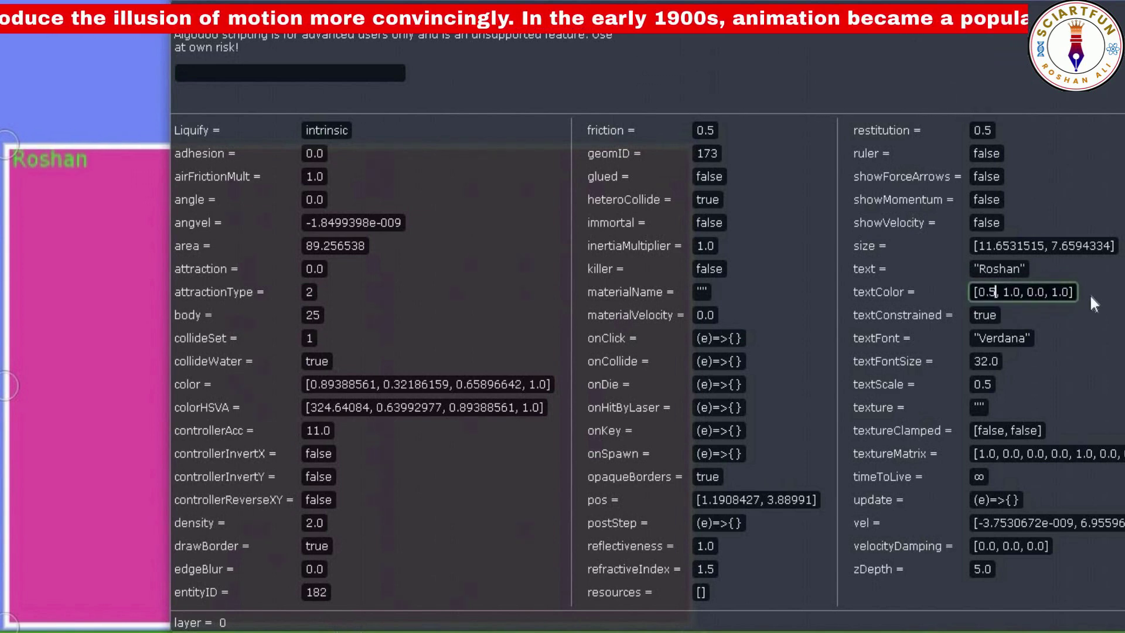
pyautogui.press('Return')
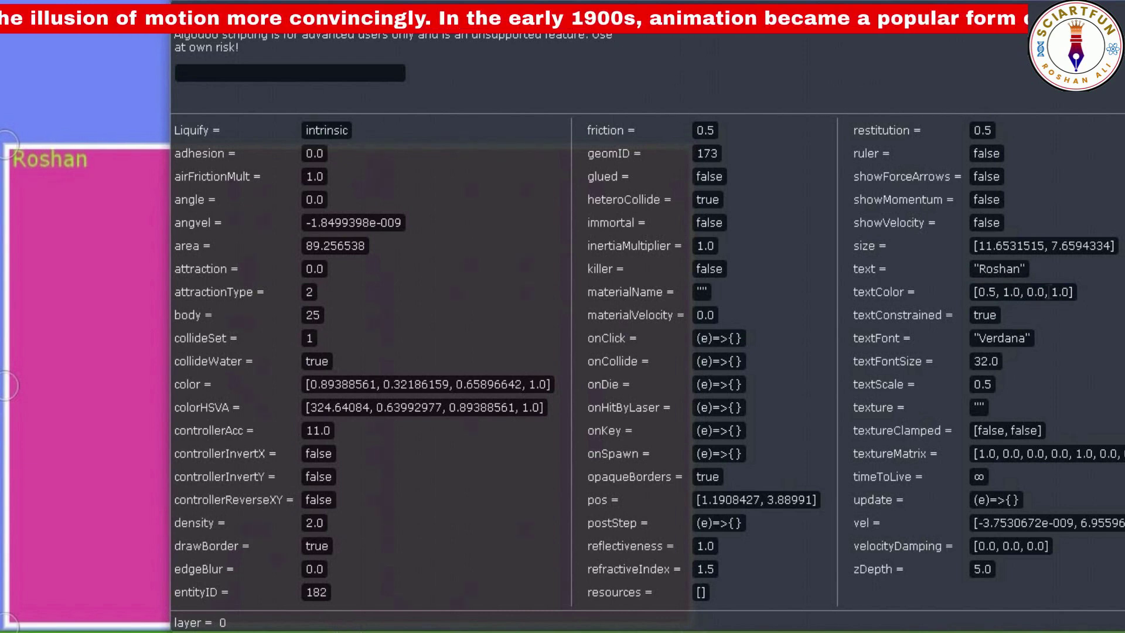
# Set the blue component of the text colour to 0.7, making textColor [0.5, 1.0, 0.7, 1.0].
pyautogui.click(1044, 291)
pyautogui.press('BackSpace')
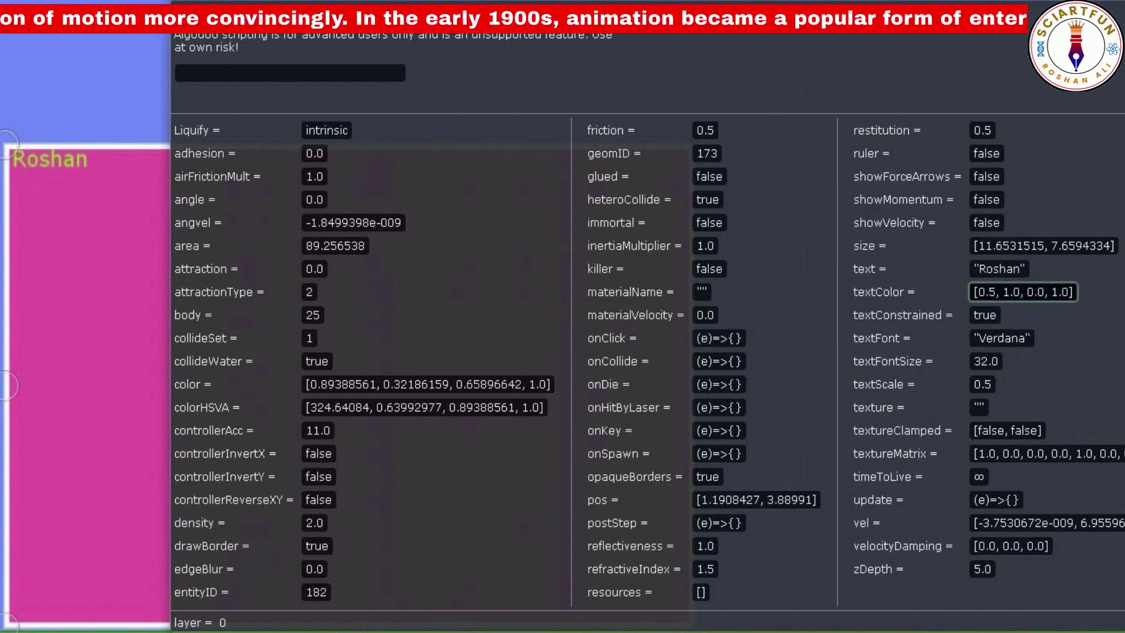
pyautogui.write('7')
pyautogui.press('Return')
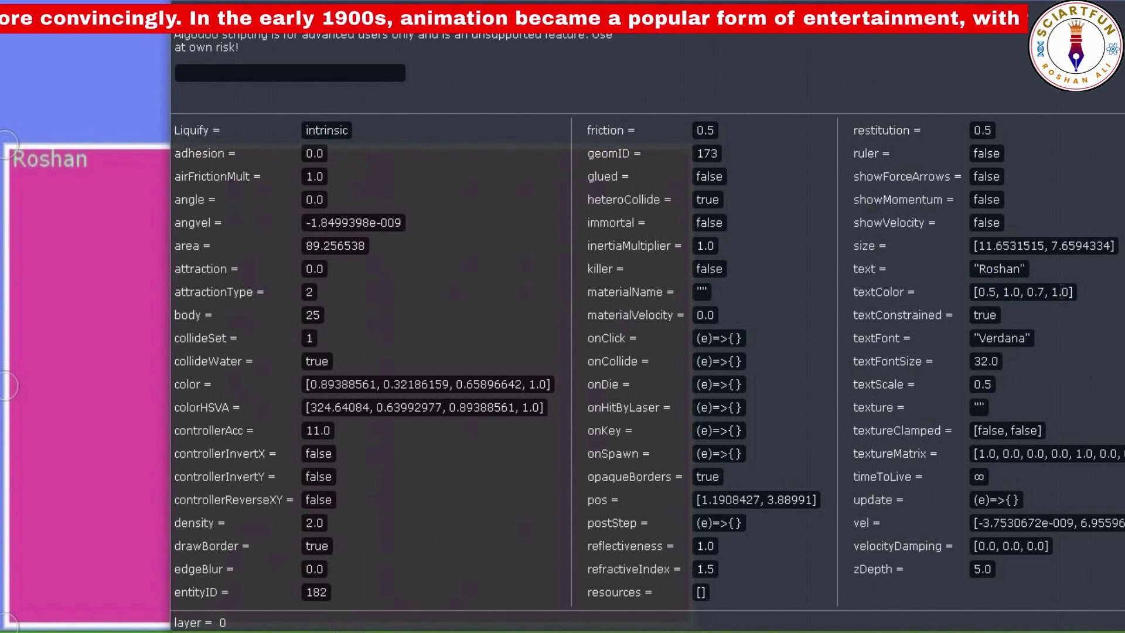
# Make the box's text fully transparent by setting textColor to [0.5, 1.0, 0.7, 0.0].
pyautogui.click(1055, 292)
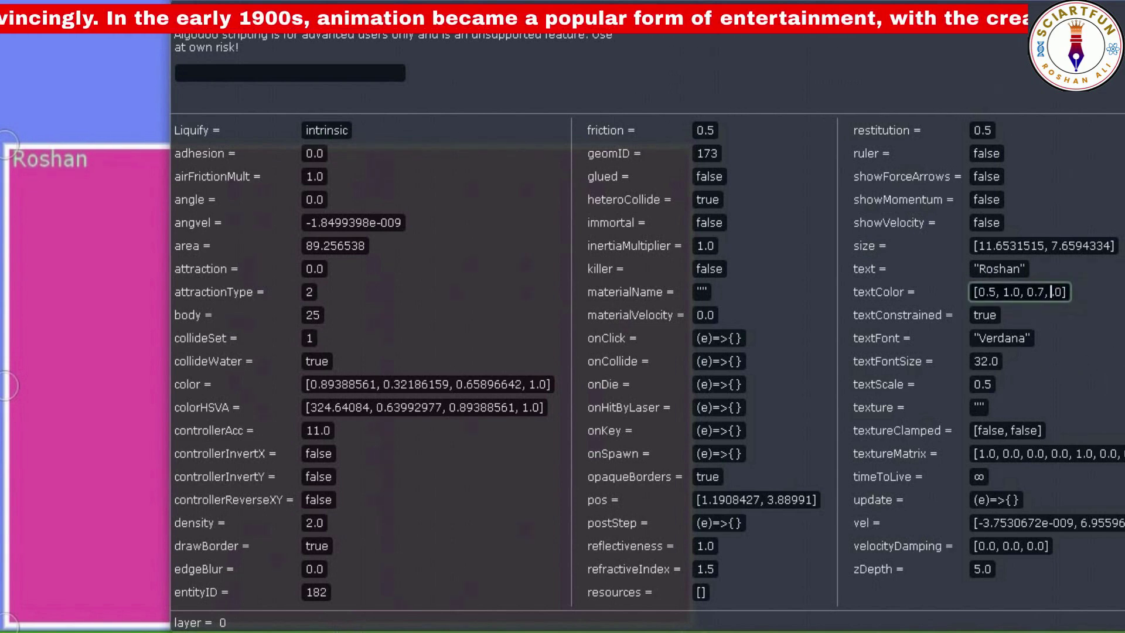
pyautogui.press('BackSpace')
pyautogui.write('0')
pyautogui.press('Return')
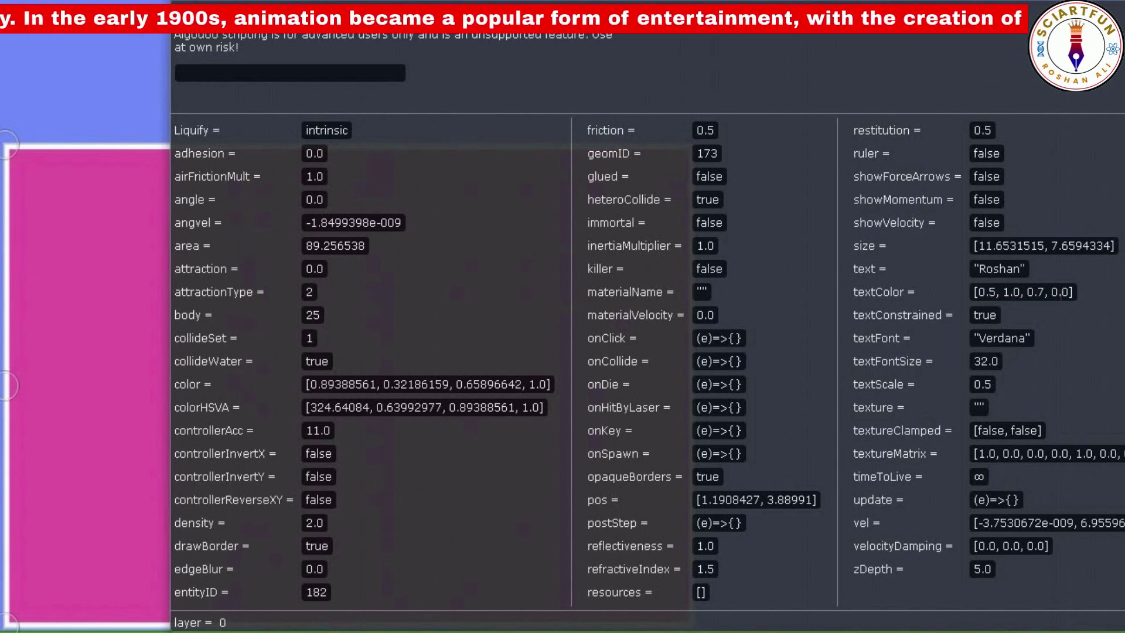
# Set the alpha component of the box's textColor to 0.2, giving [0.5, 1.0, 0.7, 0.2].
pyautogui.click(1067, 292)
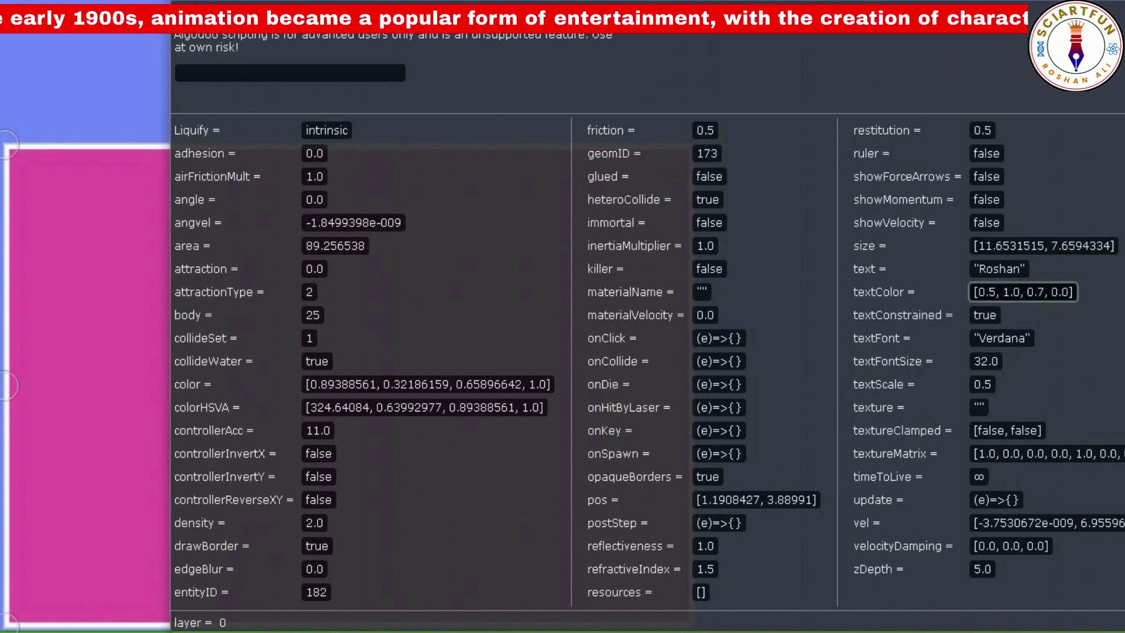
pyautogui.press('BackSpace')
pyautogui.write('2')
pyautogui.press('Return')
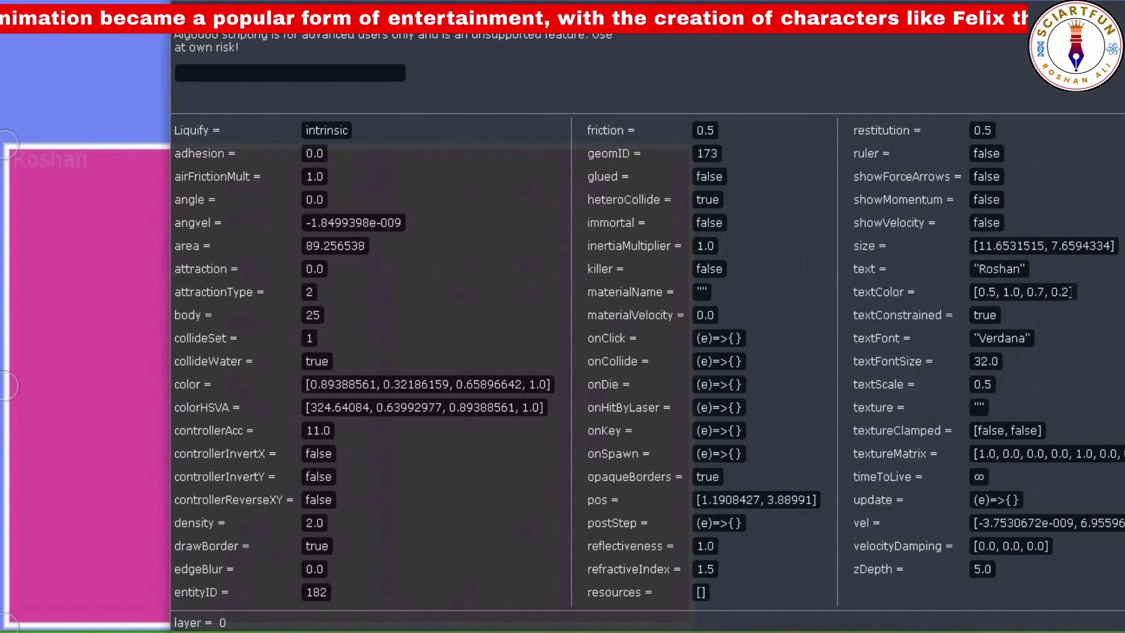
# Make the box's text half opaque by setting textColor to [0.5, 1.0, 0.7, 0.5].
pyautogui.click(1069, 292)
pyautogui.press('BackSpace')
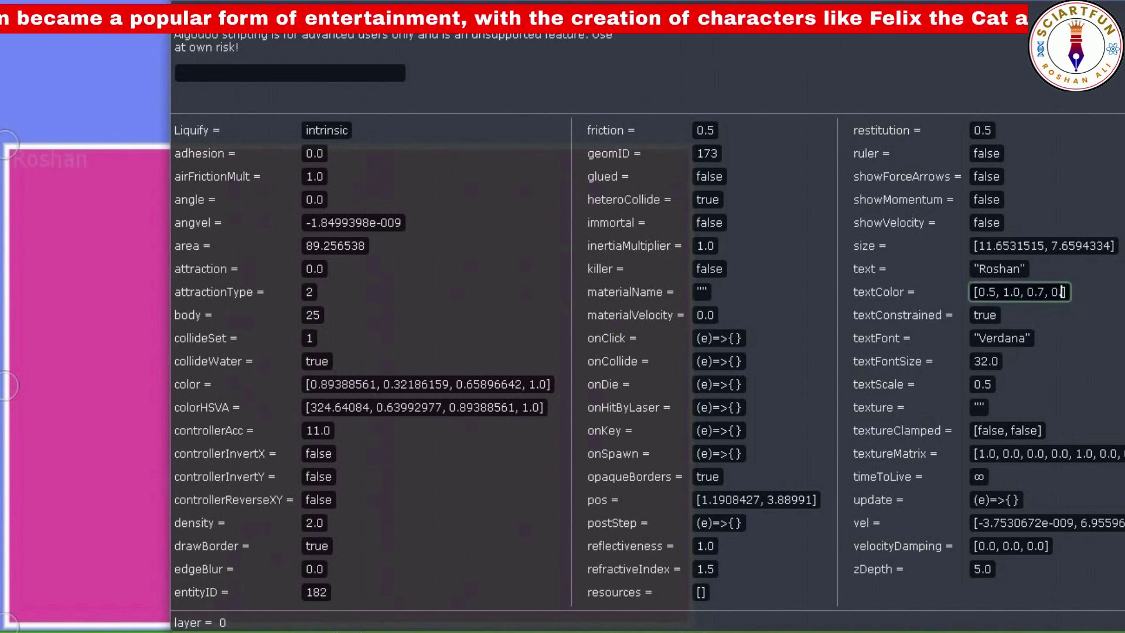
pyautogui.write('5')
pyautogui.press('Return')
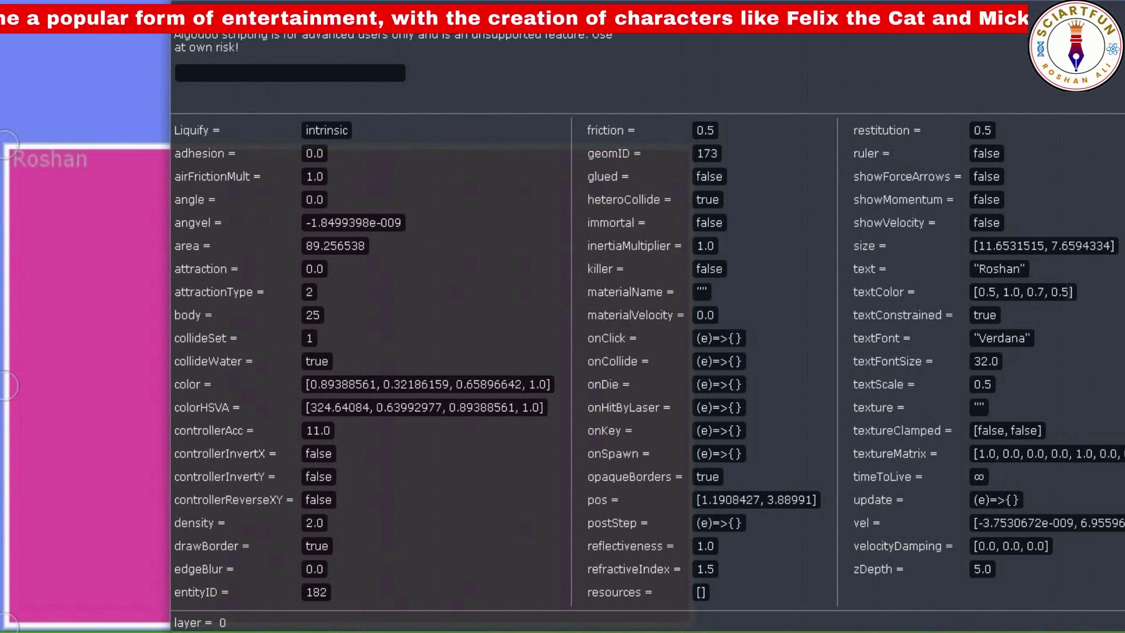
# Raise the text's opacity by setting textColor to [0.5, 1.0, 0.7, 0.8].
pyautogui.click(1068, 292)
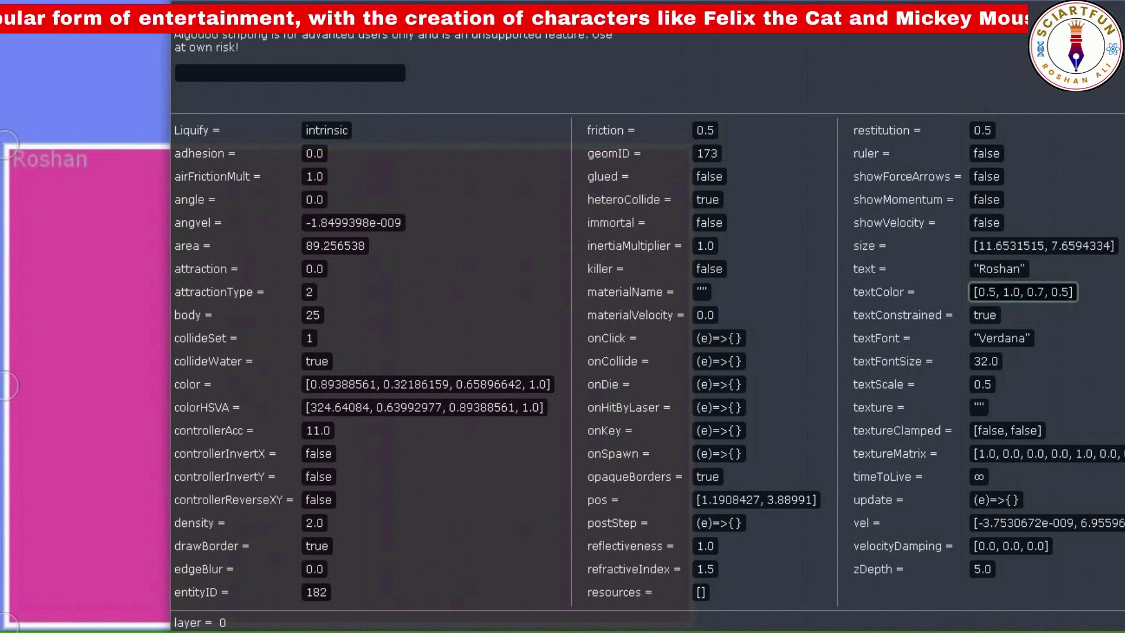
pyautogui.press('BackSpace')
pyautogui.write('8')
pyautogui.press('Return')
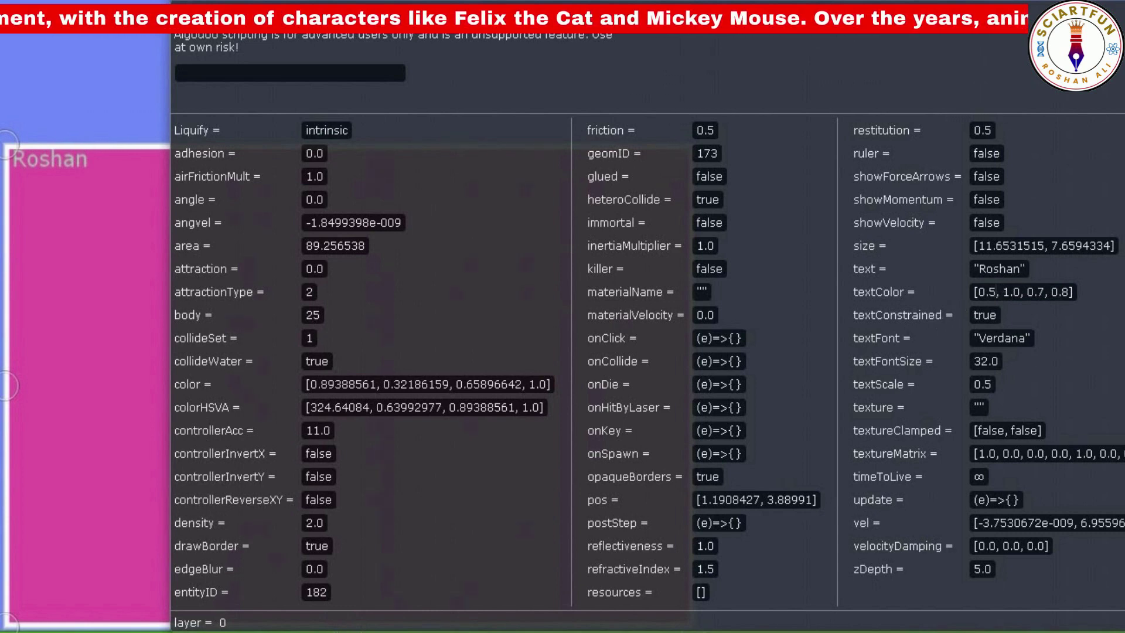
# Make the box's text opaque black by setting textColor to [0.0, 0.0, 0.0, 1.0].
pyautogui.click(995, 292)
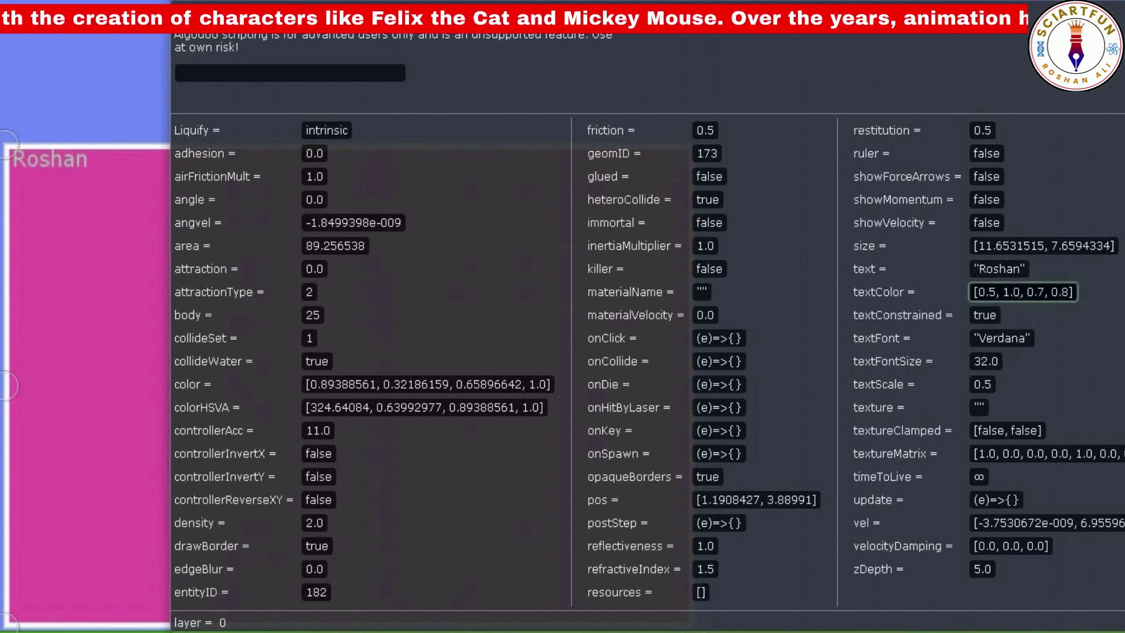
pyautogui.press('BackSpace')
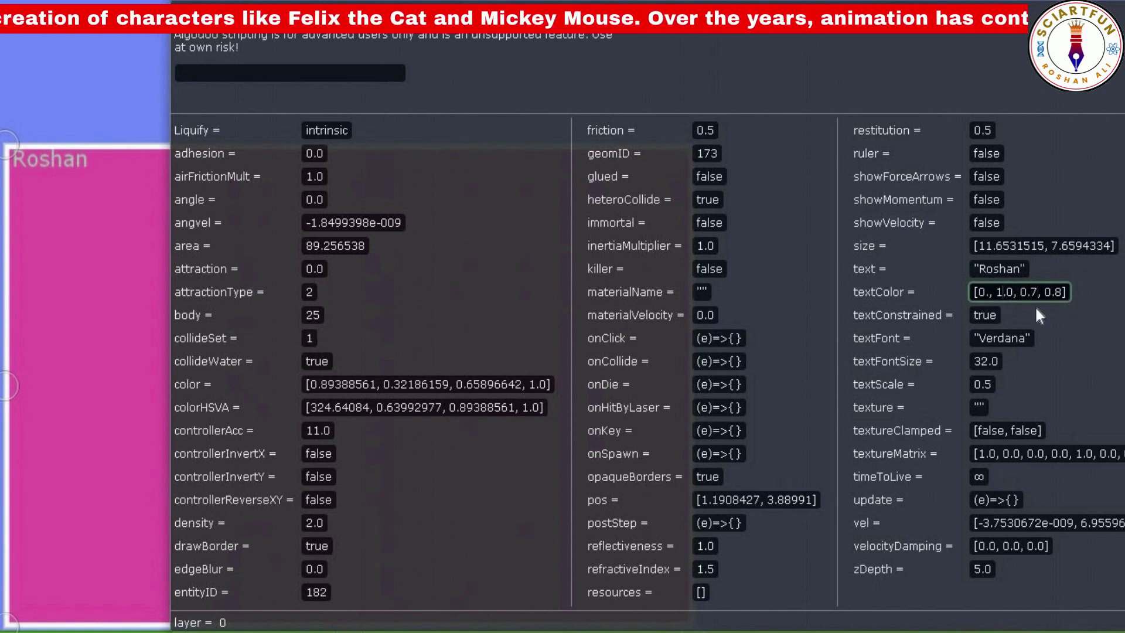
pyautogui.press('BackSpace')
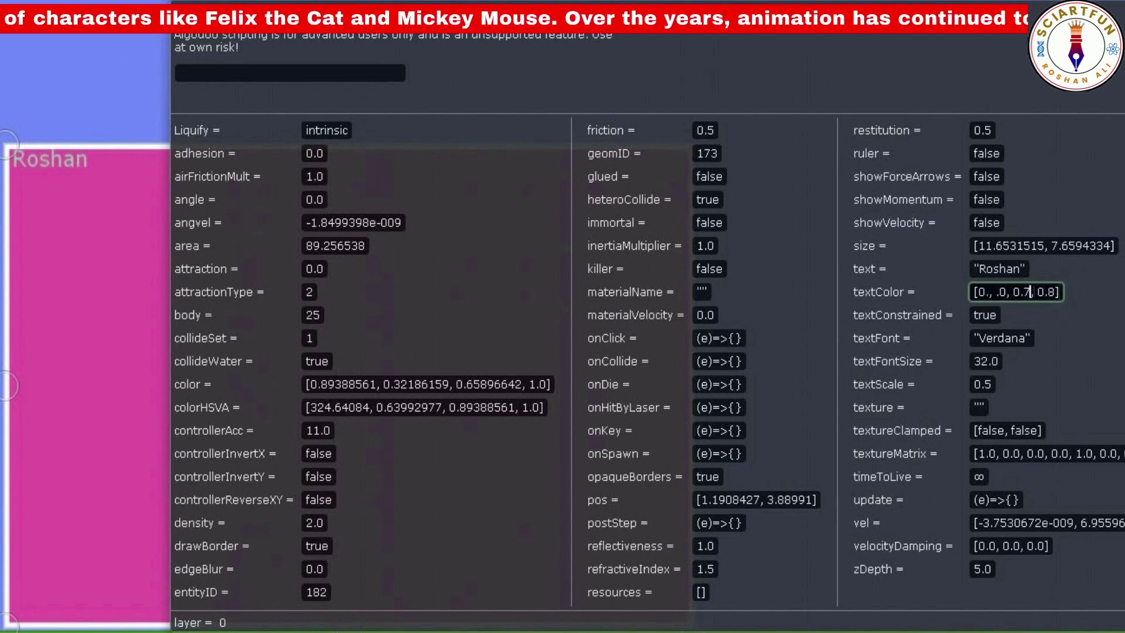
pyautogui.press('BackSpace')
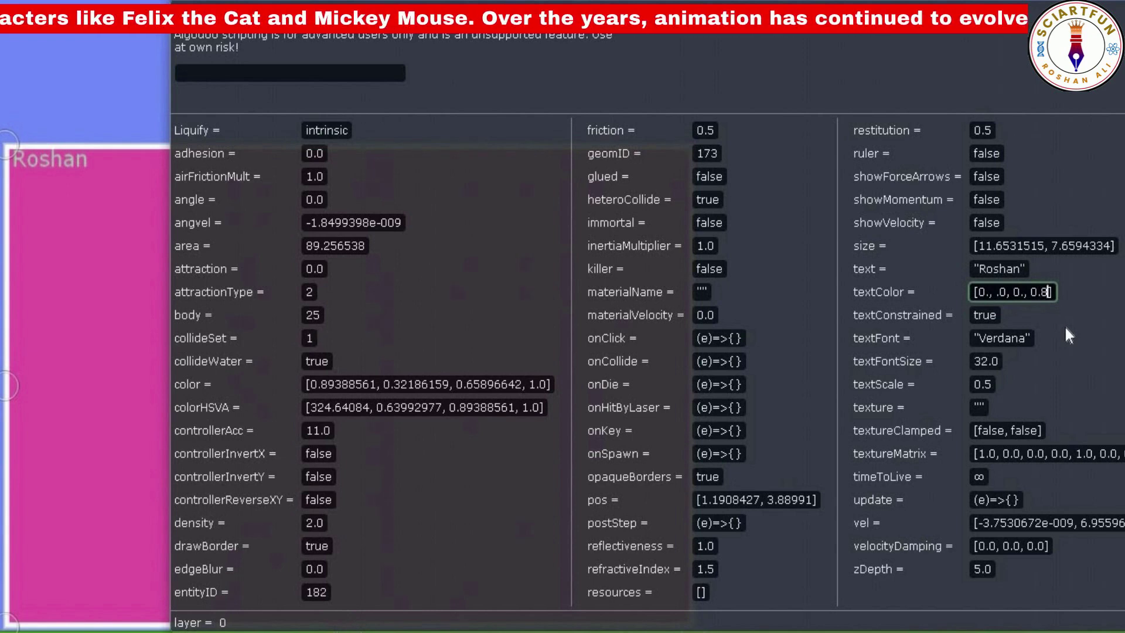
pyautogui.press('BackSpace')
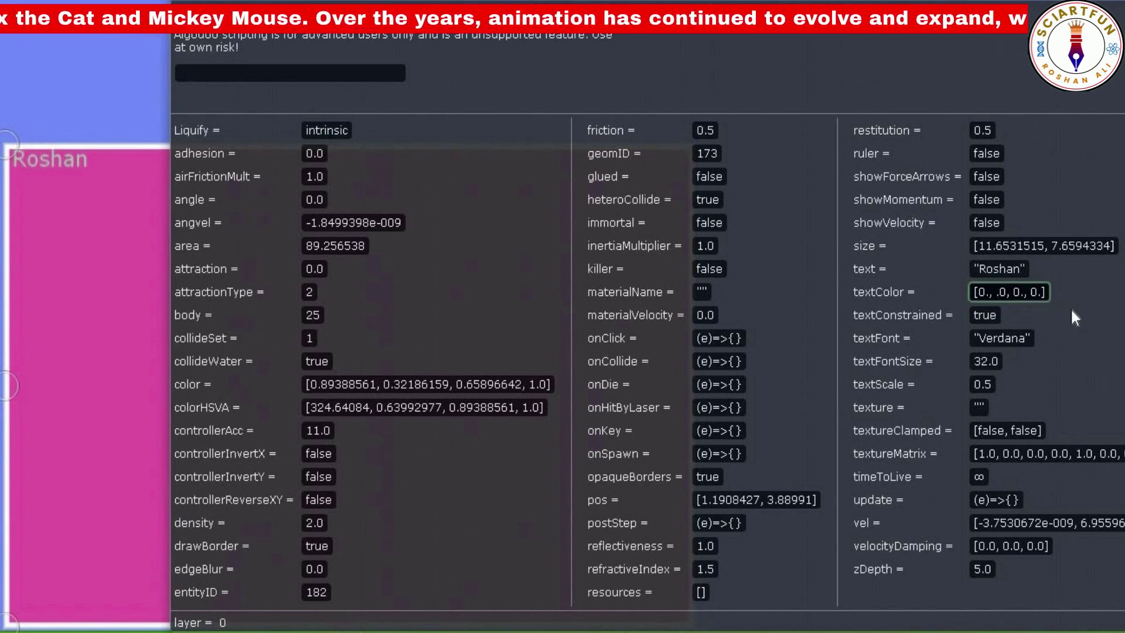
pyautogui.press('BackSpace')
pyautogui.write('1')
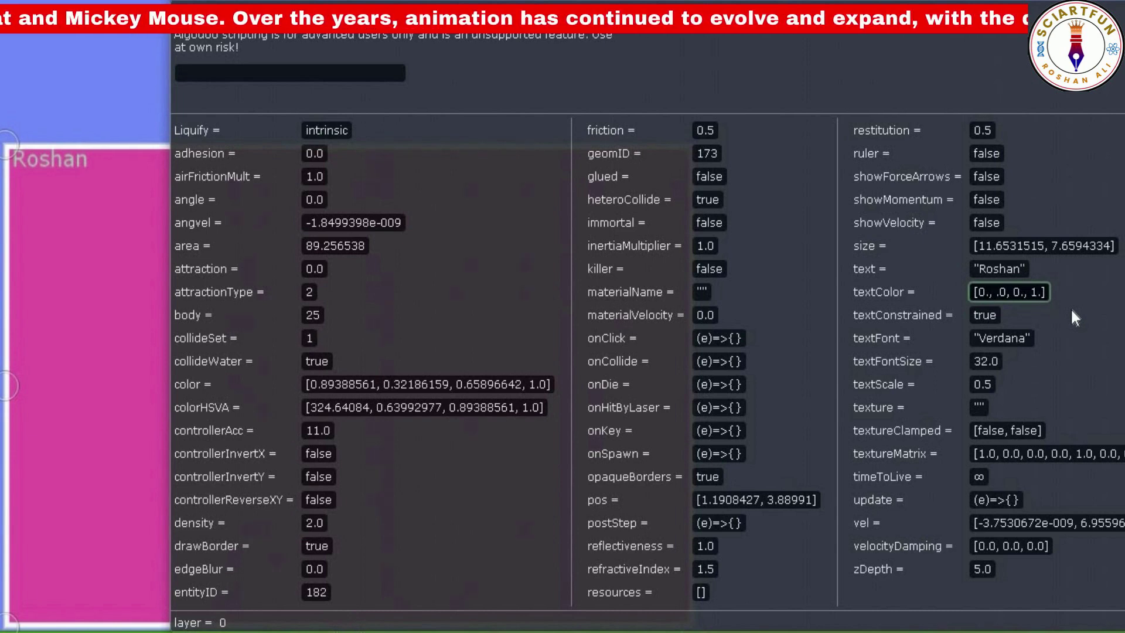
pyautogui.press('Return')
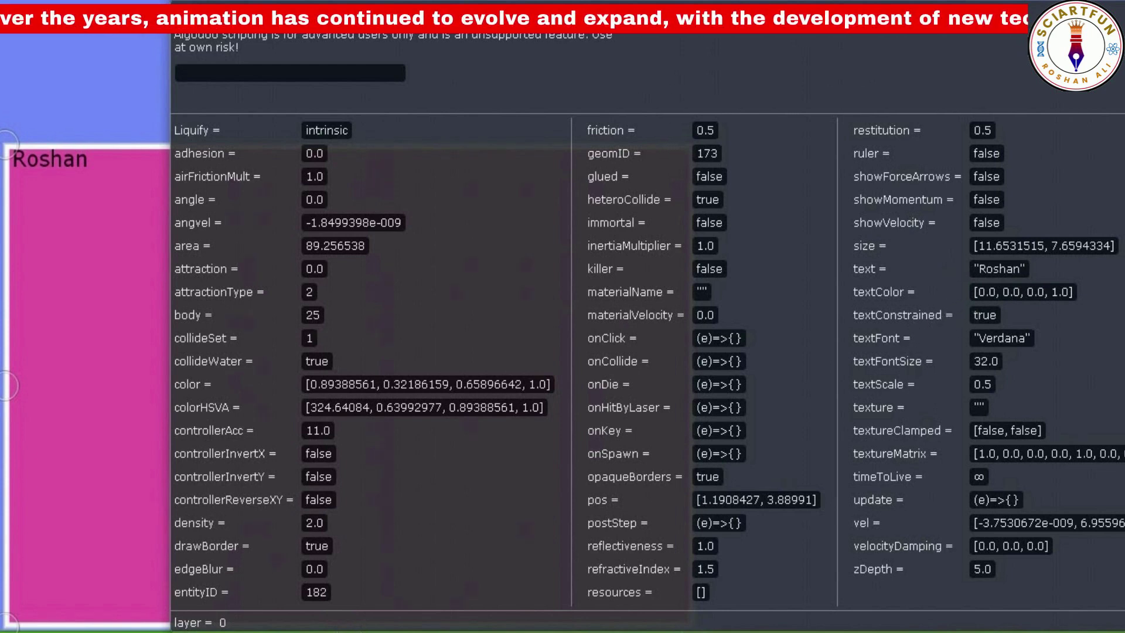
# Enlarge the box's text by setting textScale to 1.
pyautogui.click(995, 316)
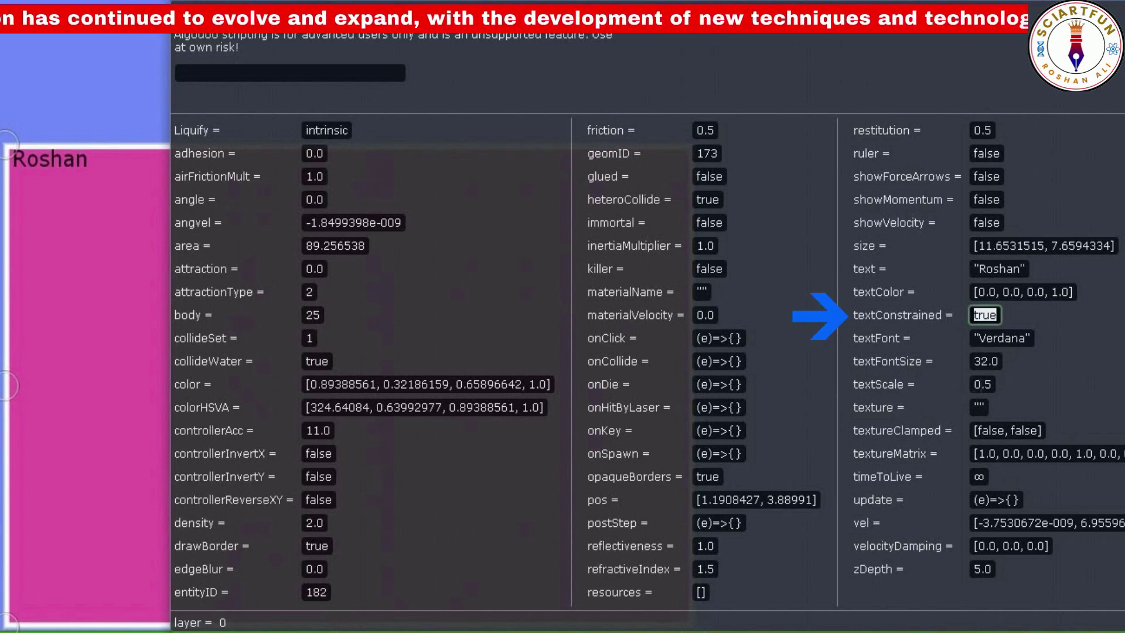
pyautogui.click(992, 384)
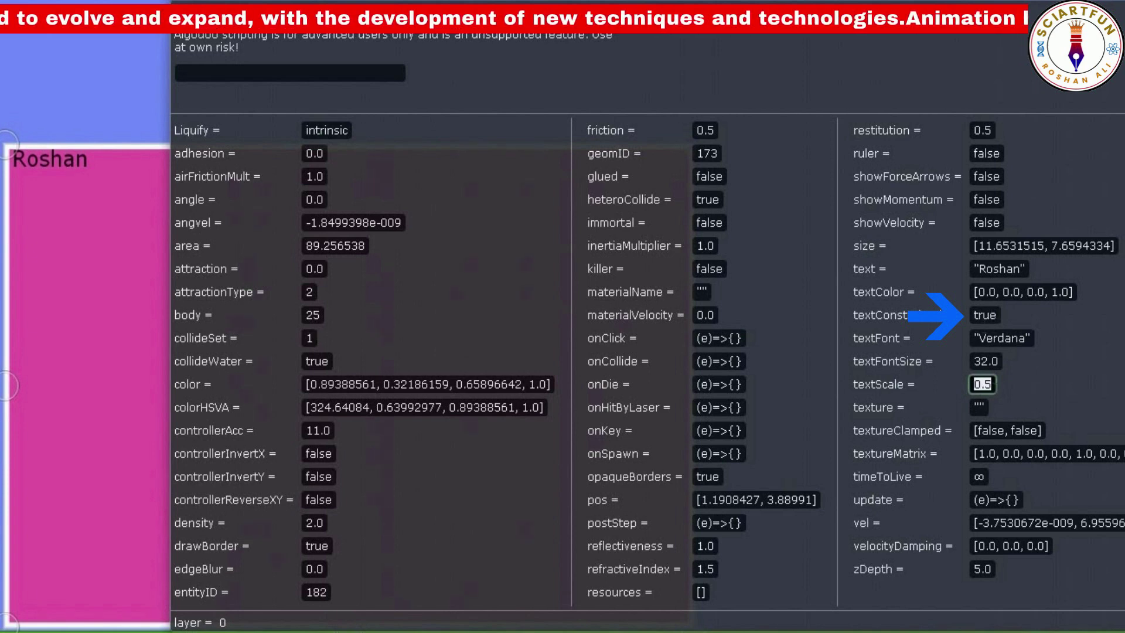
pyautogui.moveTo(982, 384); pyautogui.dragTo(959, 385)
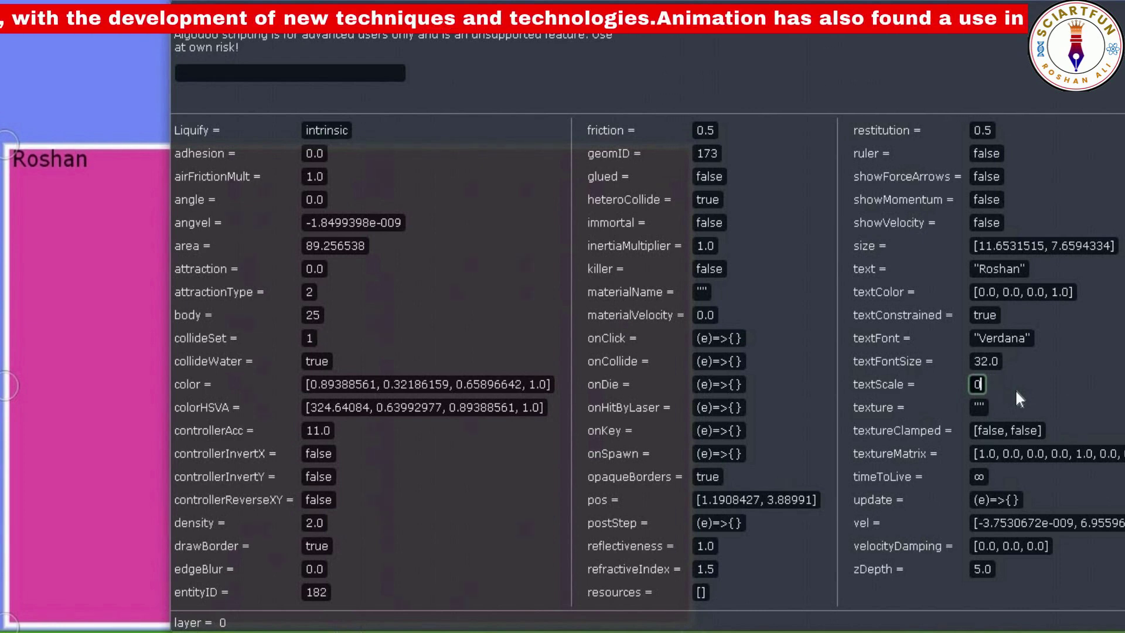
pyautogui.press('BackSpace')
pyautogui.write('1')
pyautogui.press('Return')
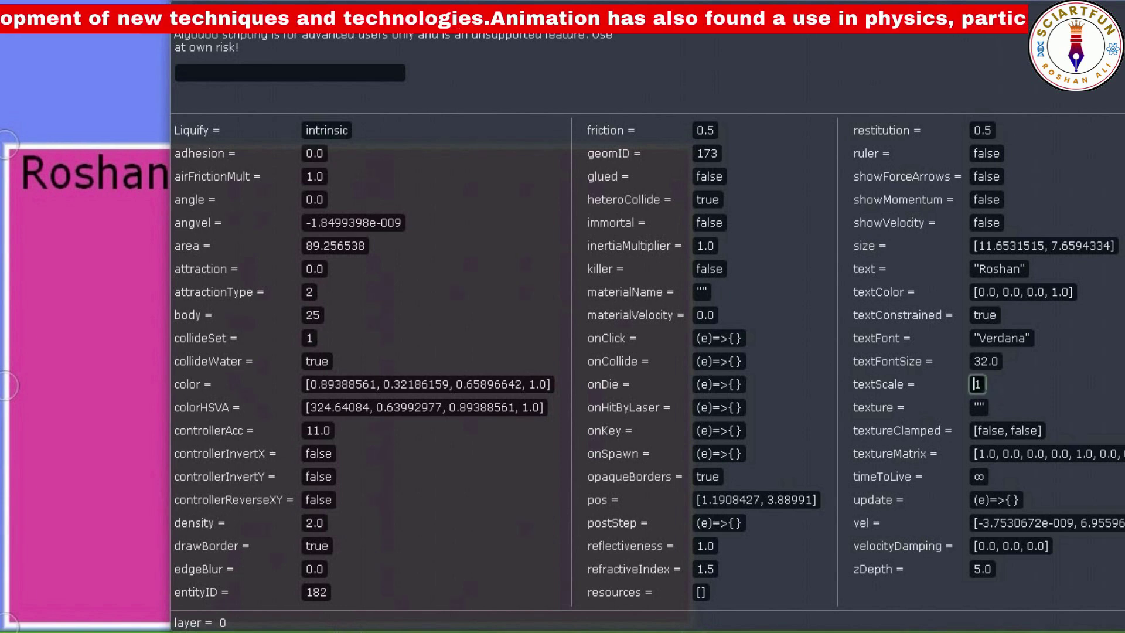
# Set the box's textScale to 2 and move the box sideways so its text clears the script window.
pyautogui.moveTo(973, 384); pyautogui.dragTo(1006, 499)
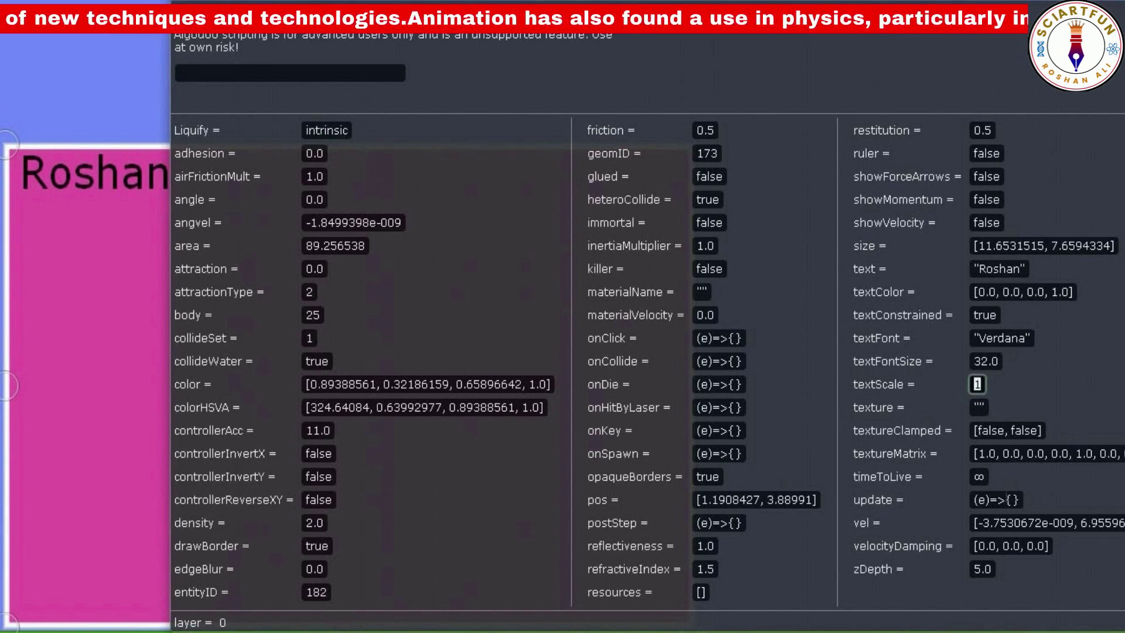
pyautogui.write('2')
pyautogui.press('Return')
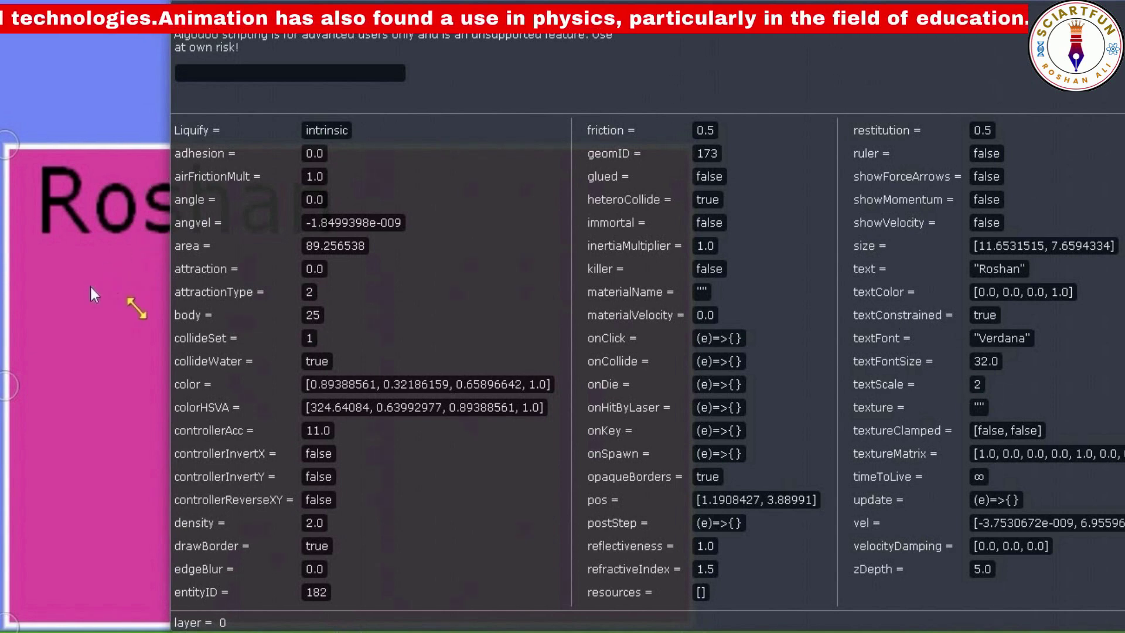
pyautogui.moveTo(136, 309); pyautogui.dragTo(0, 296)
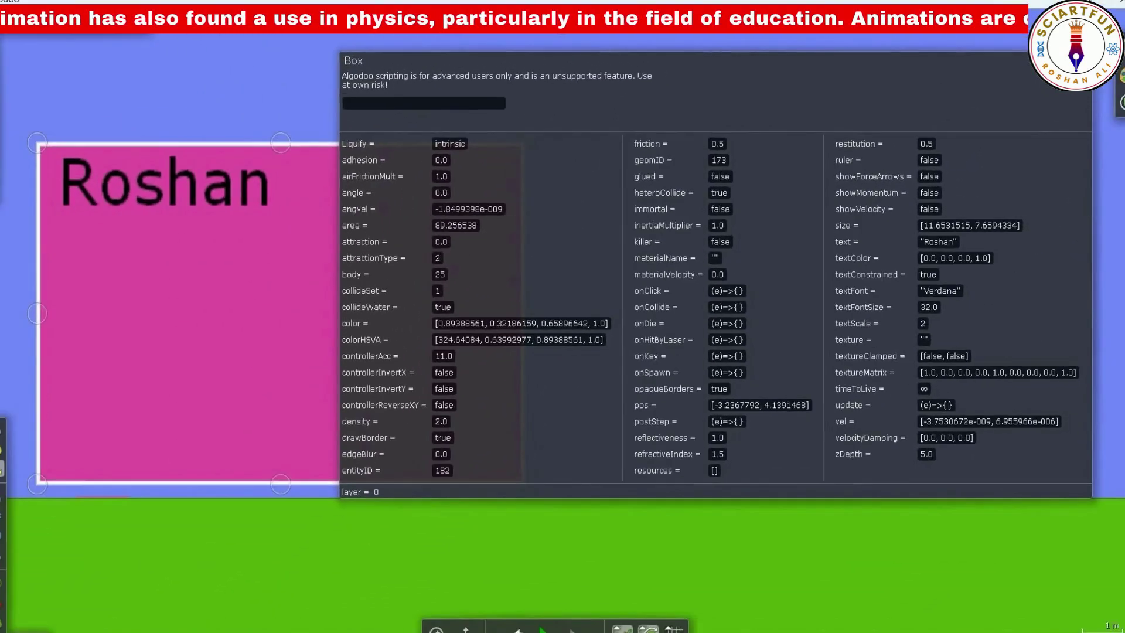
# Turn off the box's text constraint by setting textConstrained to false.
pyautogui.click(1002, 315)
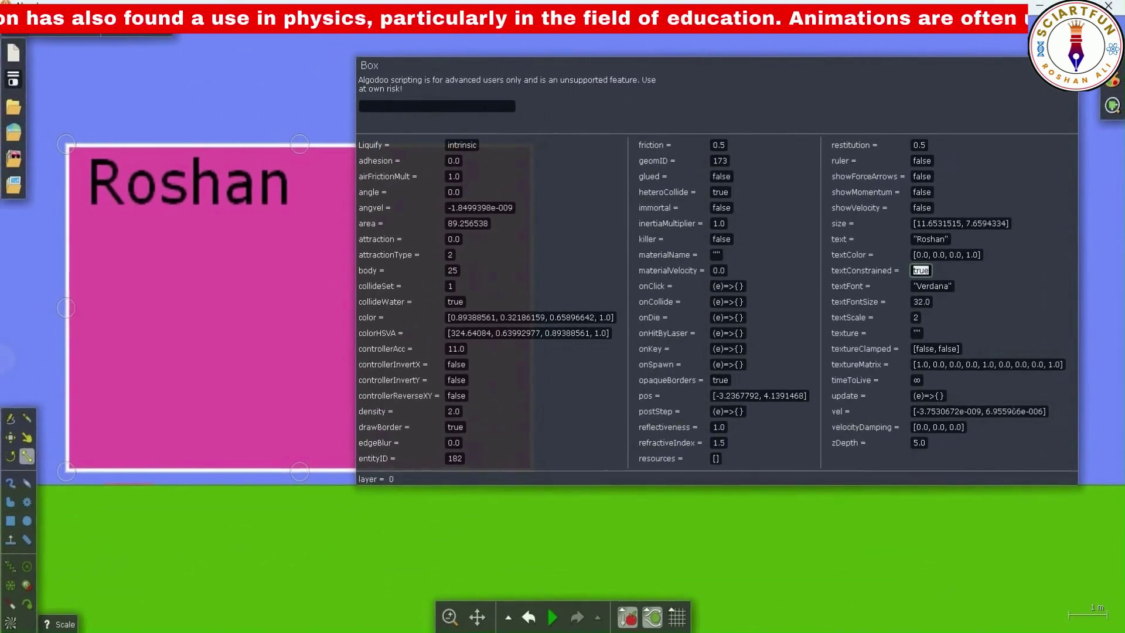
pyautogui.write('false')
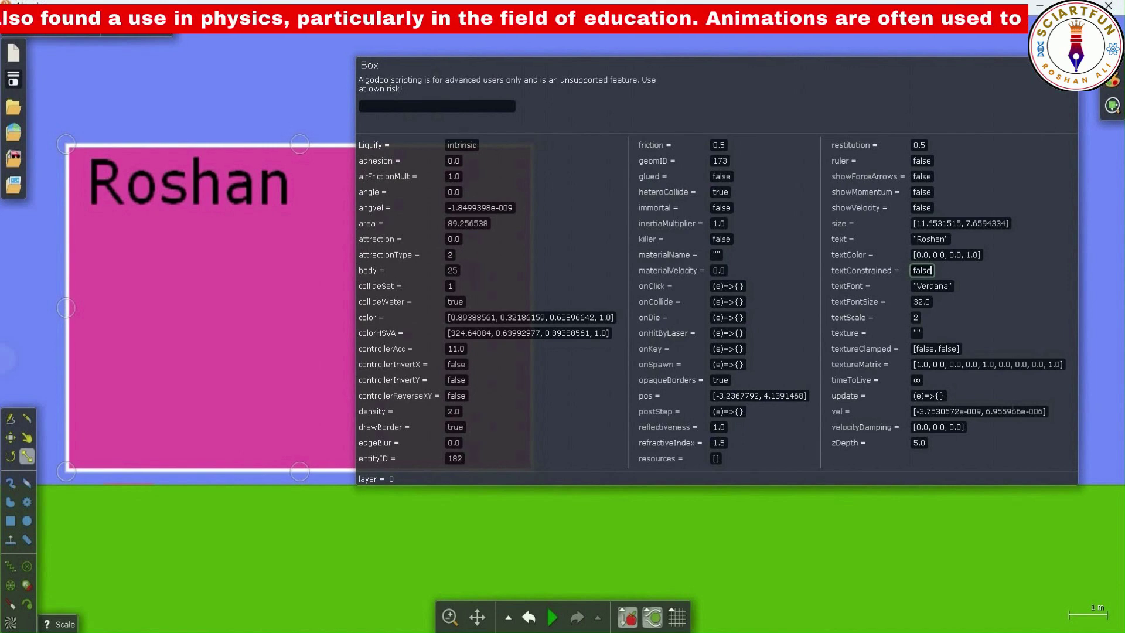
pyautogui.press('Return')
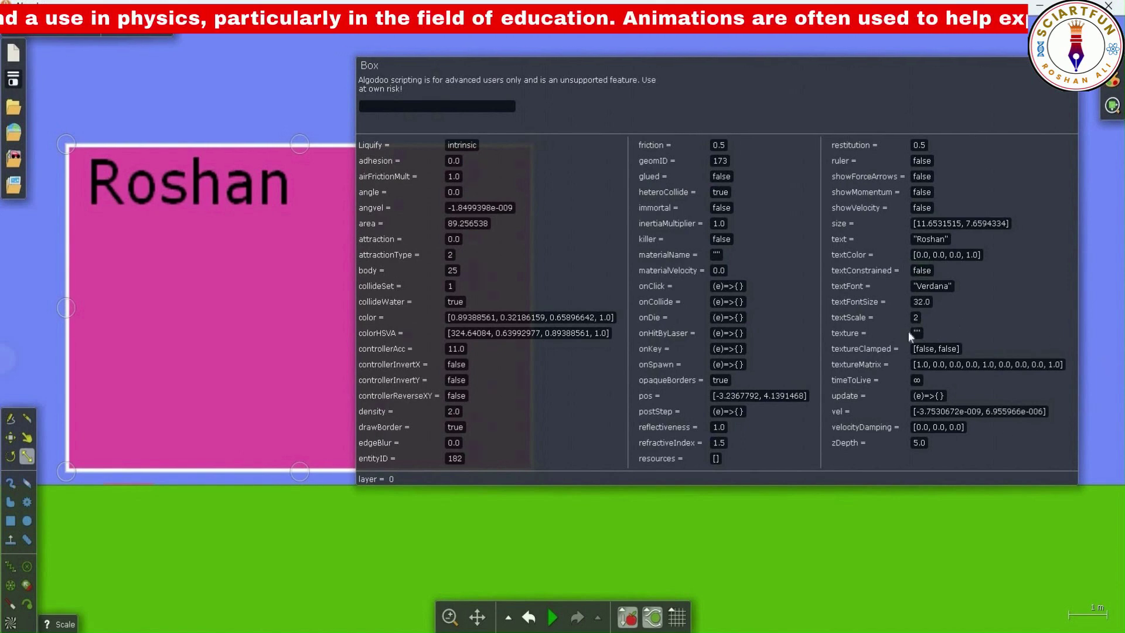
# Test larger unconstrained text by setting the box's textScale to 5, followed by 20.
pyautogui.click(915, 317)
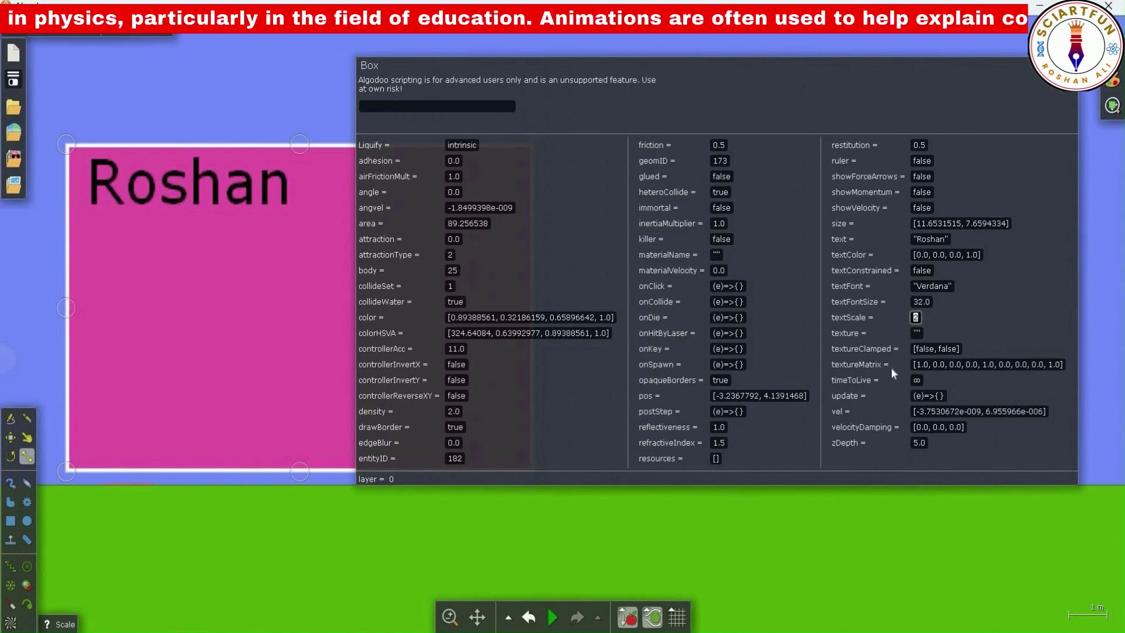
pyautogui.write('5')
pyautogui.press('Return')
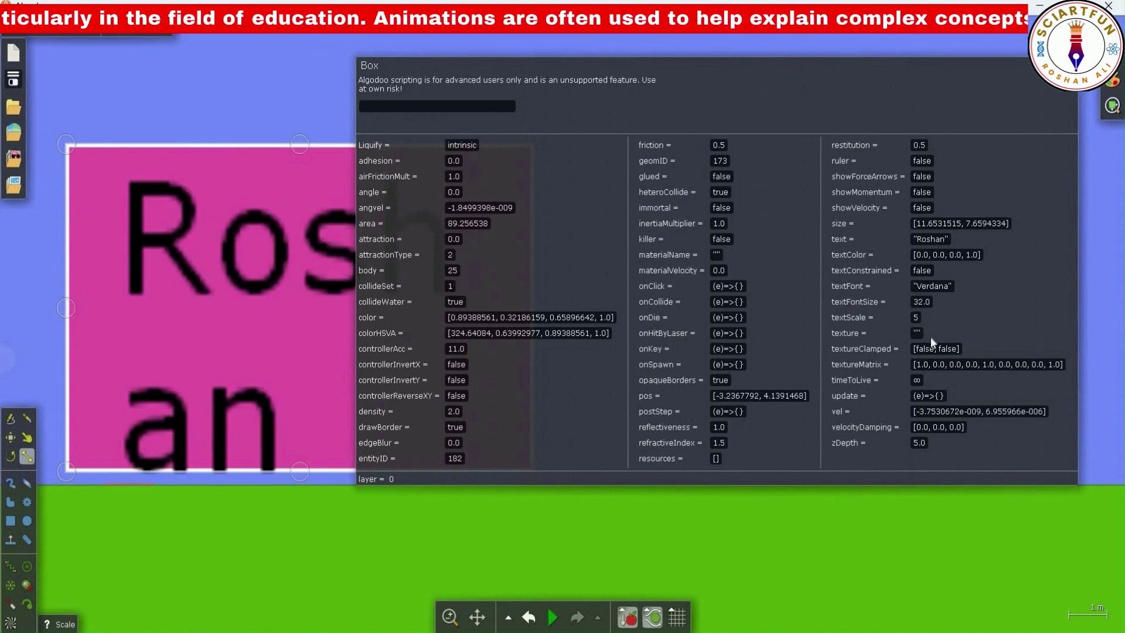
pyautogui.write('0')
pyautogui.press('Return')
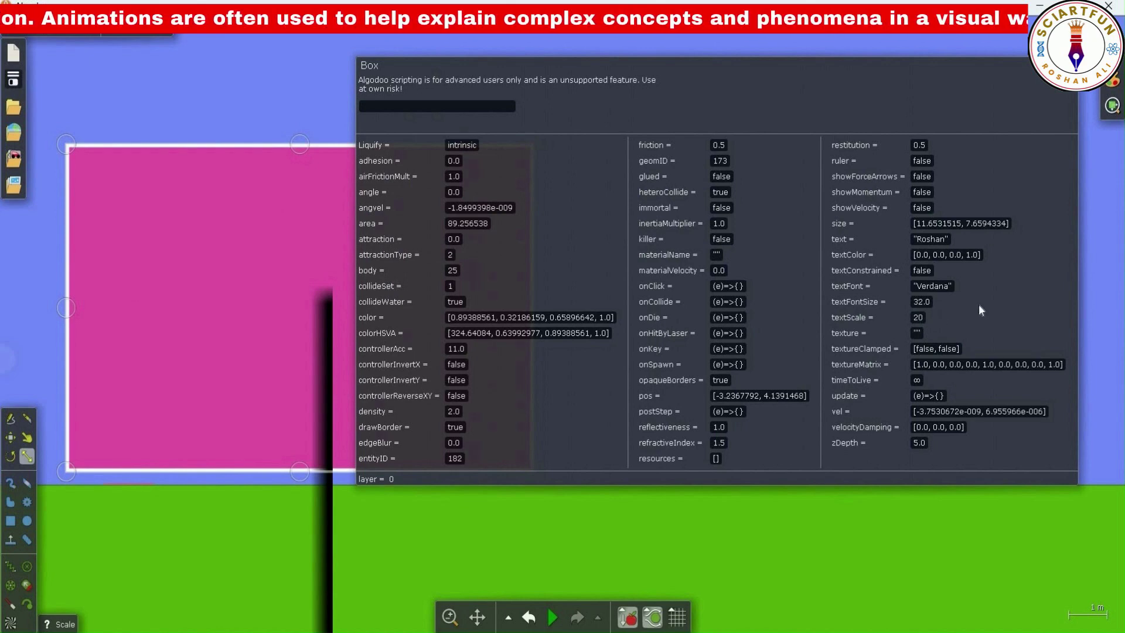
# Reduce the unconstrained text by setting the box's textScale to 10, followed by 3.
pyautogui.press('Tab')
pyautogui.press('BackSpace')
pyautogui.press('BackSpace')
pyautogui.write('10')
pyautogui.press('Return')
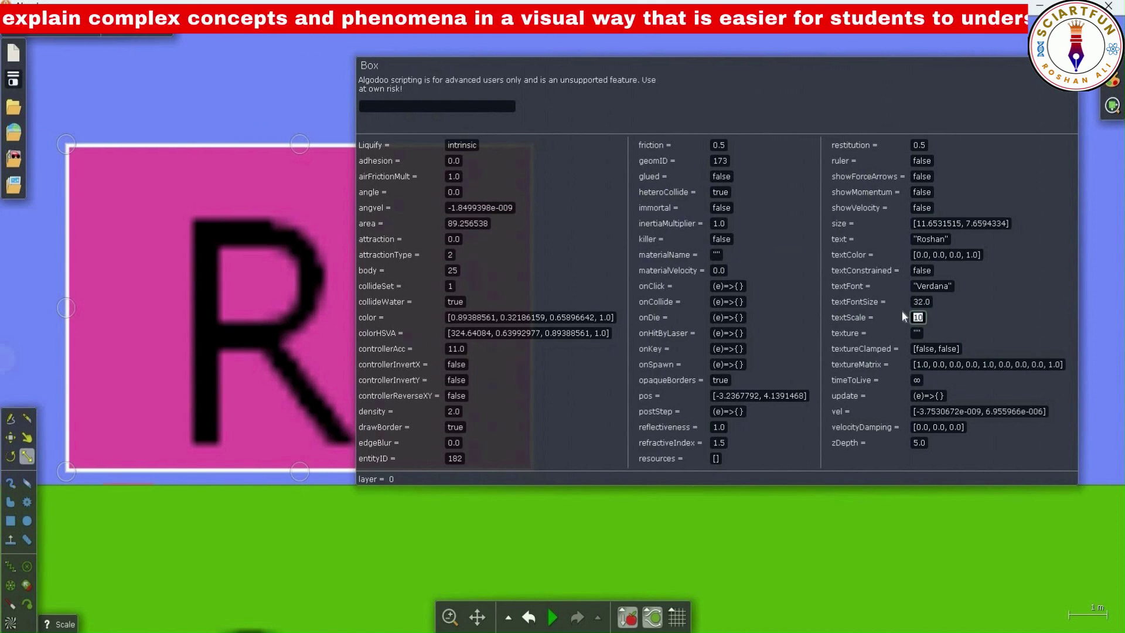
pyautogui.press('Return')
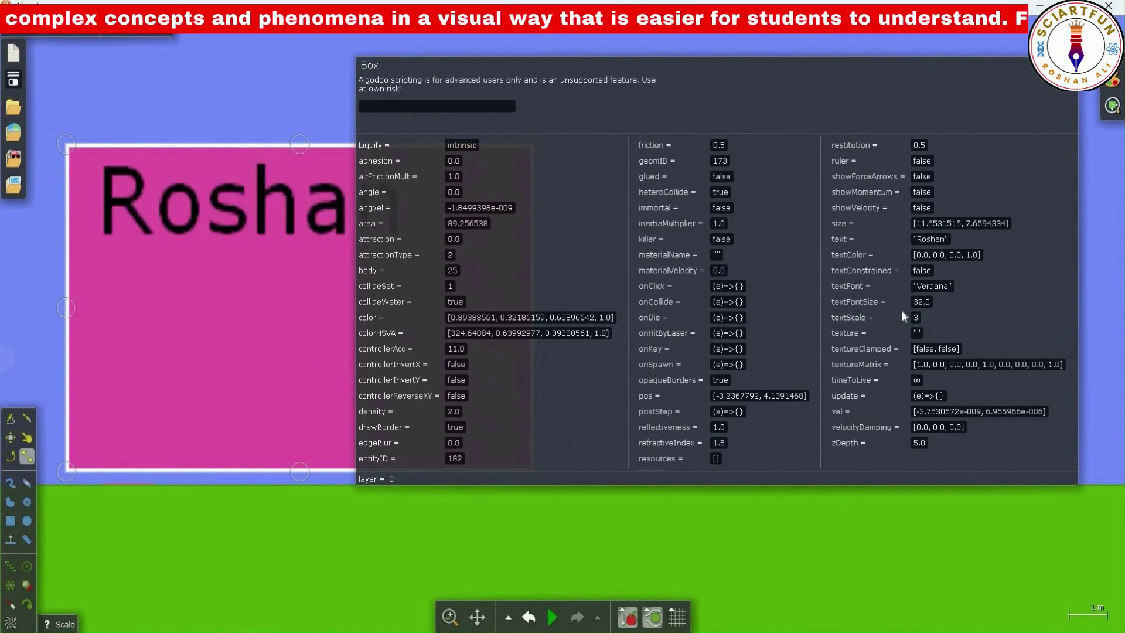
# Shrink the unconstrained text by setting the box's textScale to 1.
pyautogui.click(914, 318)
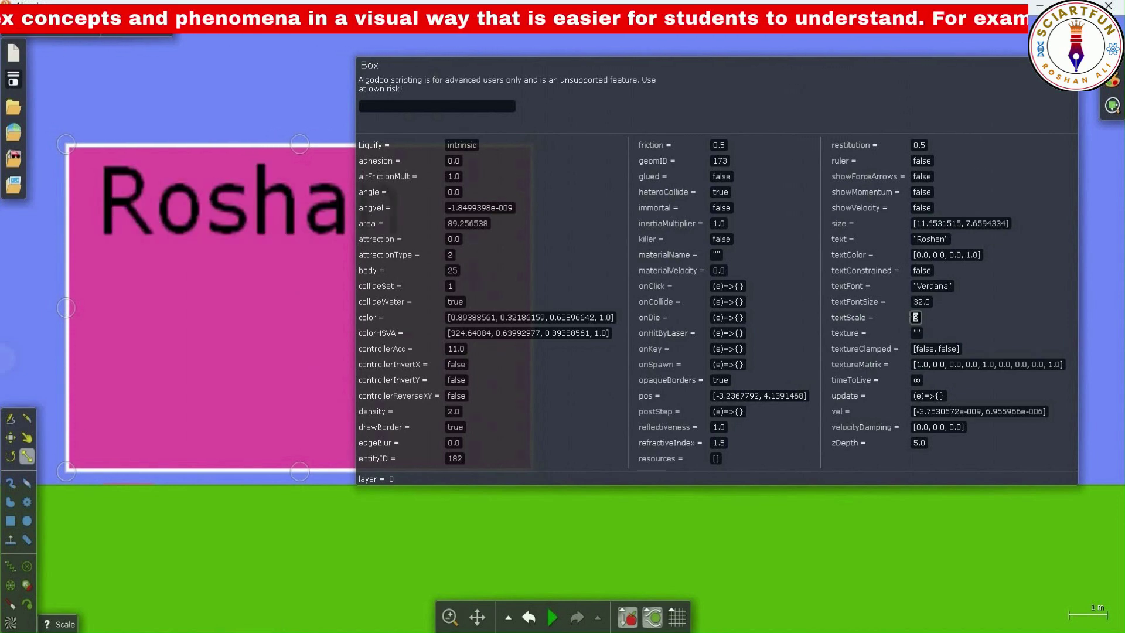
pyautogui.write('1')
pyautogui.press('Return')
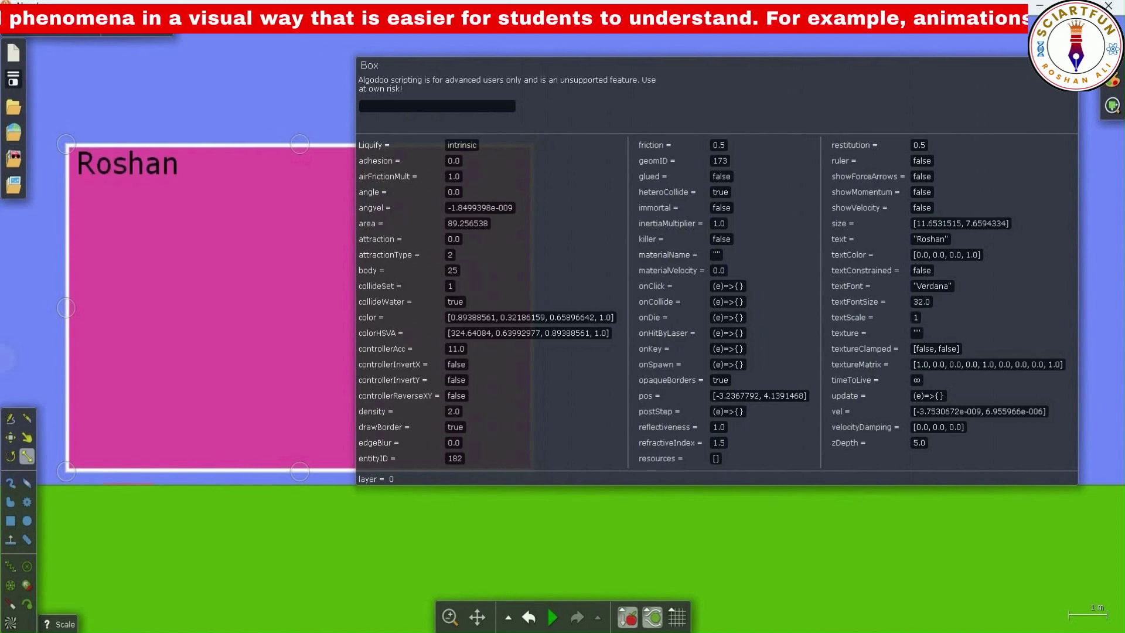
# Set the box's textConstrained to true and enter 5 for textScale to test the constraint.
pyautogui.click(917, 270)
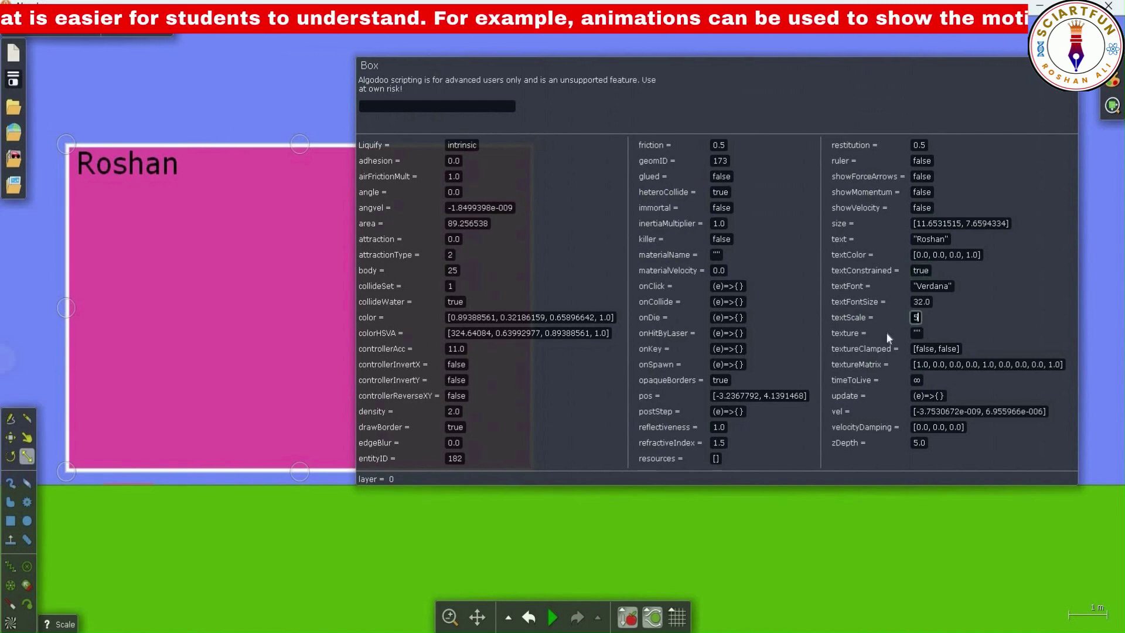
pyautogui.press('Return')
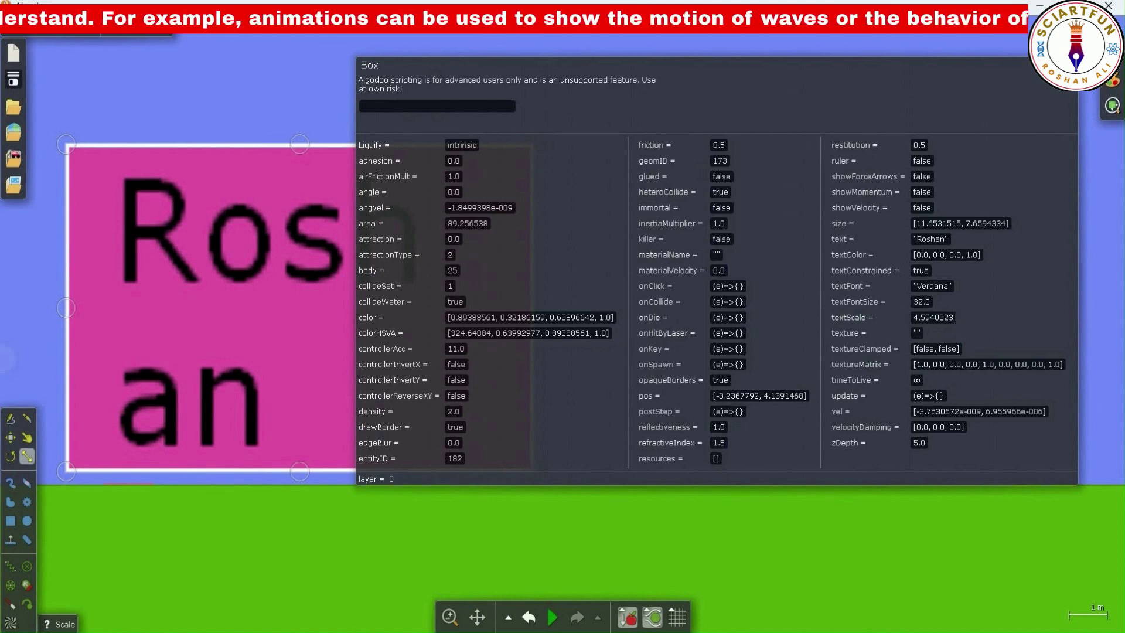
# Test the constraint on oversized text by entering 50, followed by 500, for the box's textScale.
pyautogui.click(902, 323)
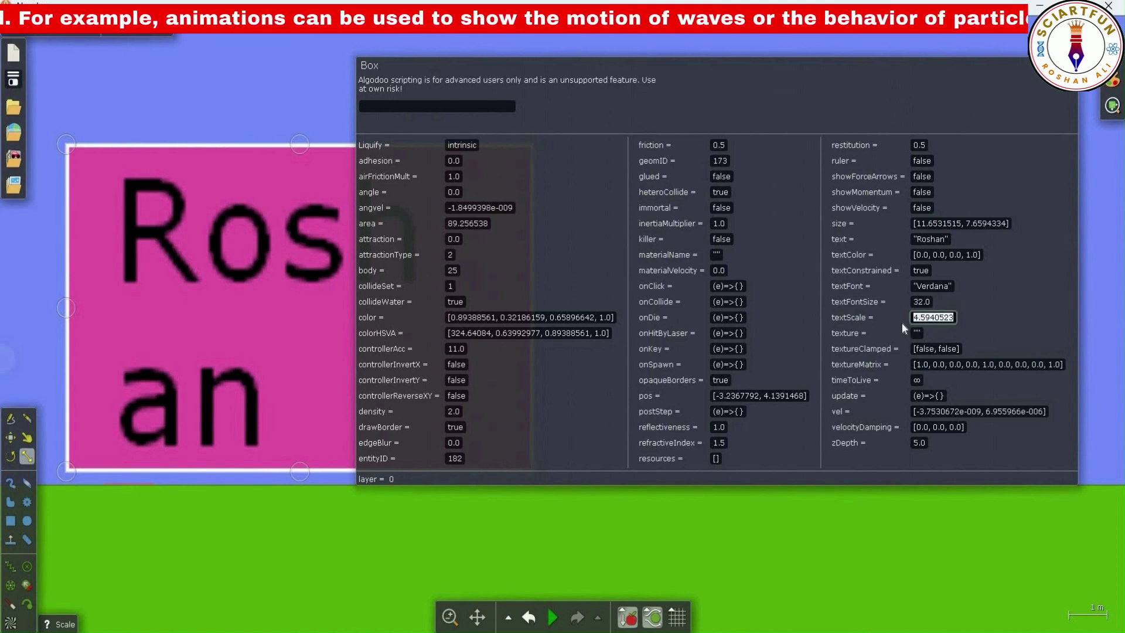
pyautogui.write('50')
pyautogui.press('Return')
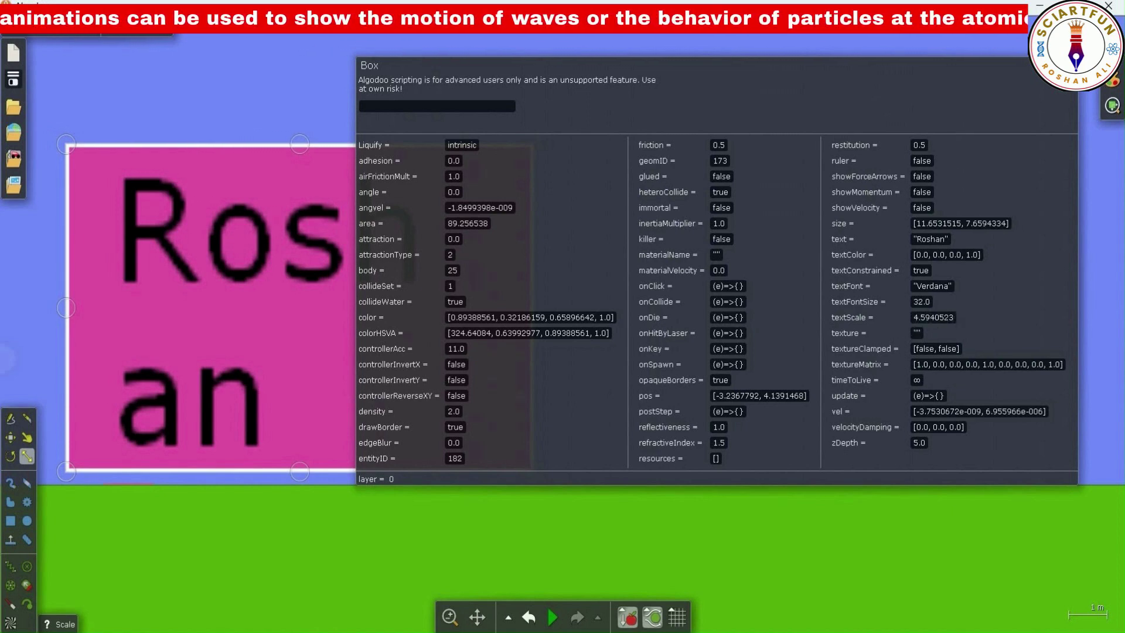
pyautogui.click(907, 320)
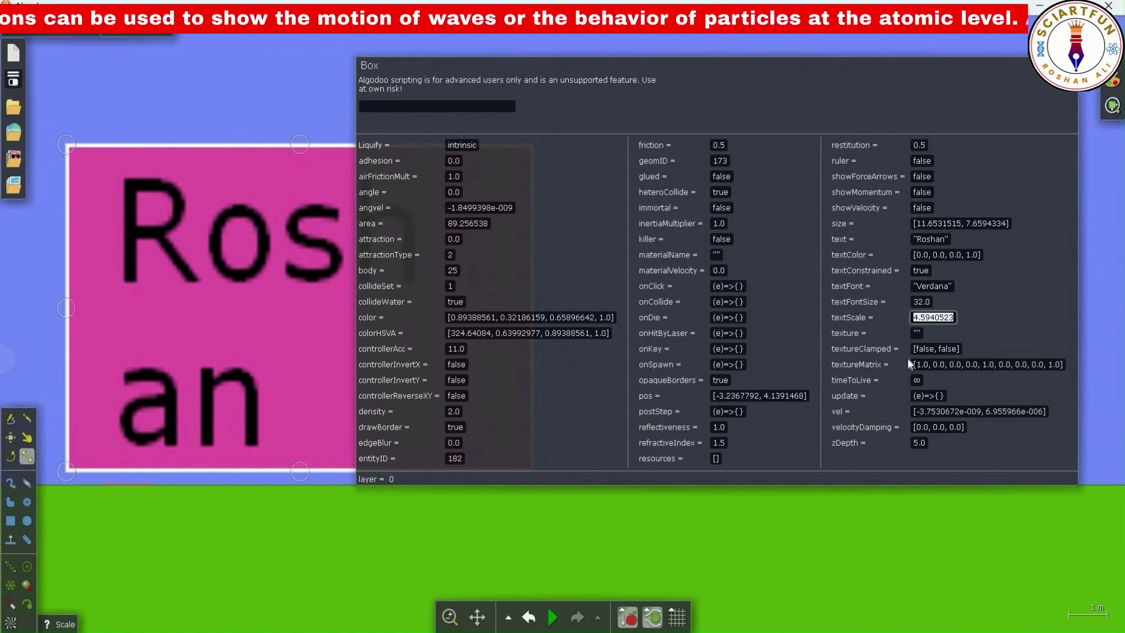
pyautogui.write('500')
pyautogui.press('Return')
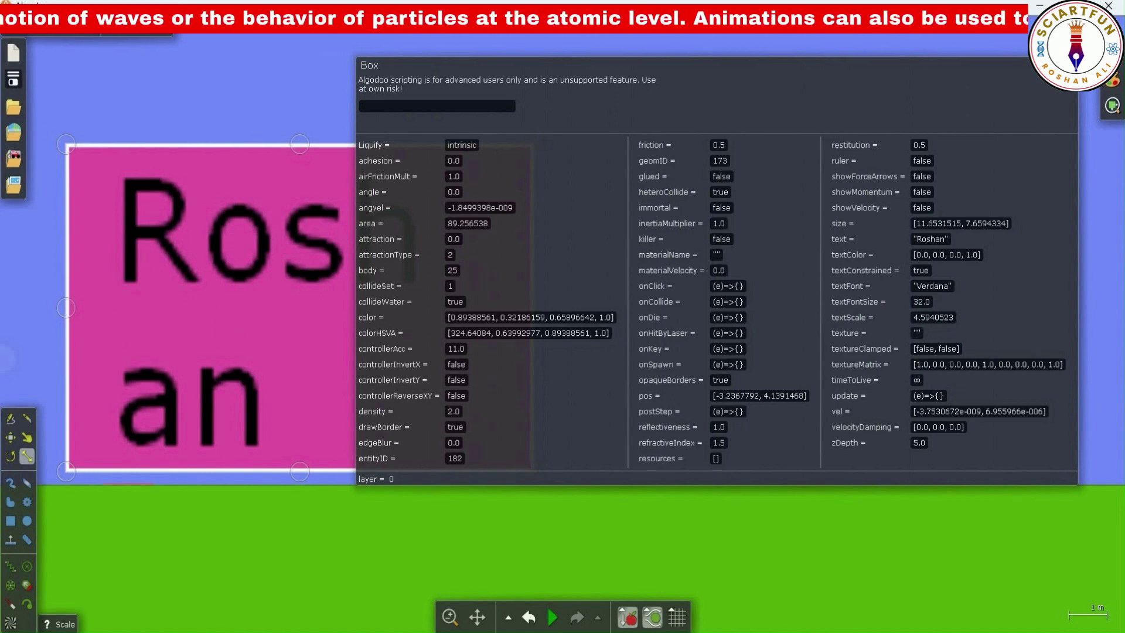
# Shrink the constrained text by setting the box's textScale to 1.
pyautogui.click(933, 317)
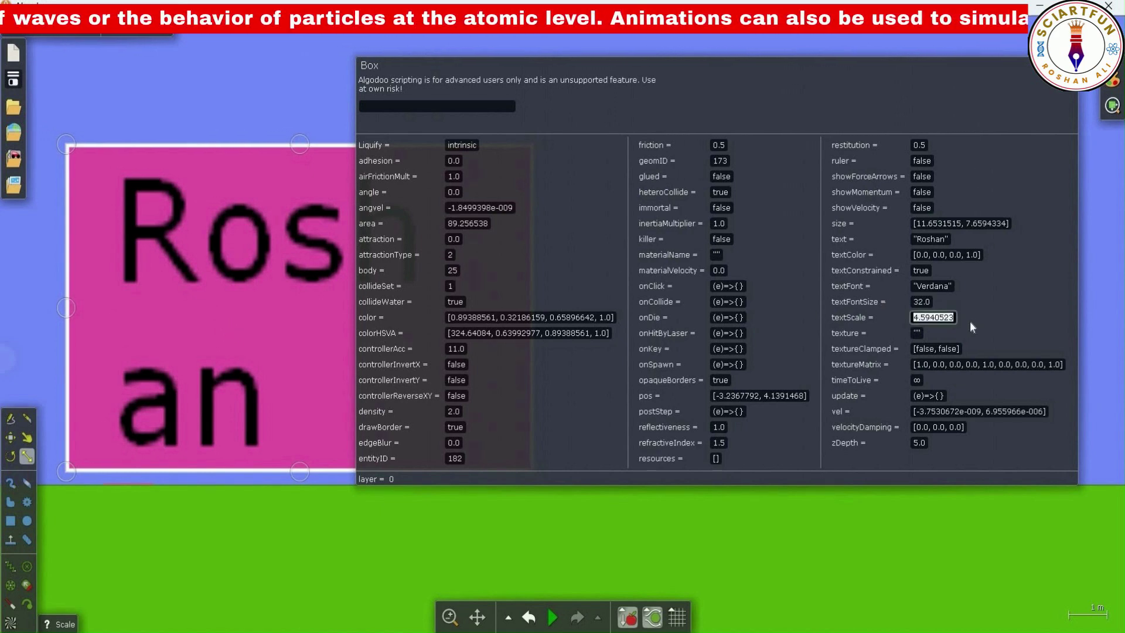
pyautogui.write('1')
pyautogui.press('Return')
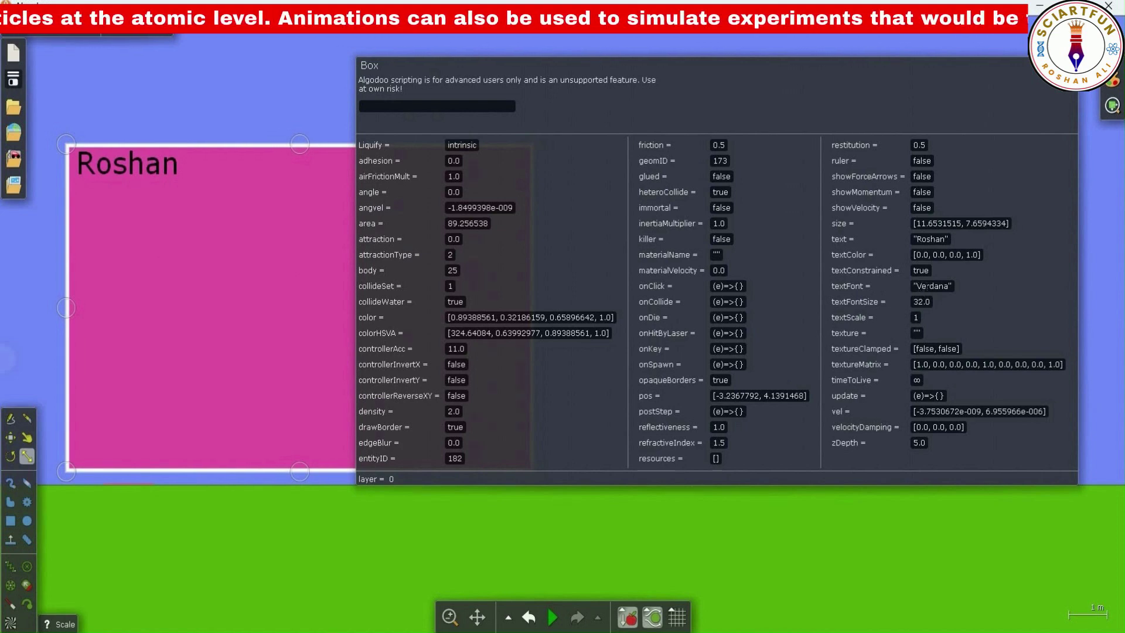
# Change the font of the box's text by setting textFont to "Times New Roman".
pyautogui.doubleClick(932, 286)
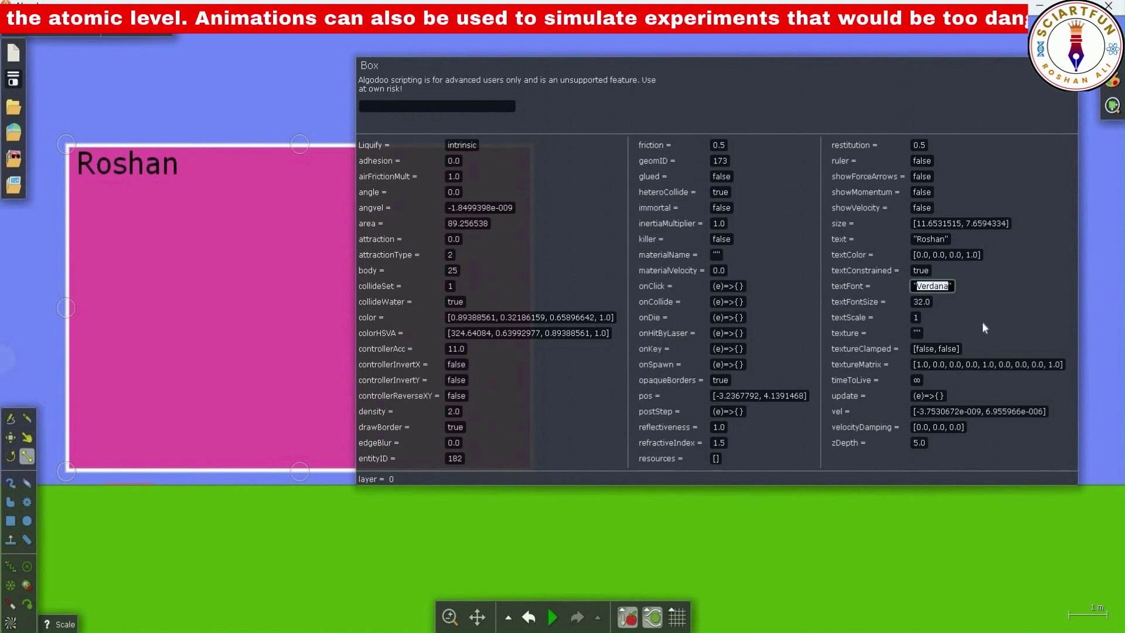
pyautogui.write('Times N')
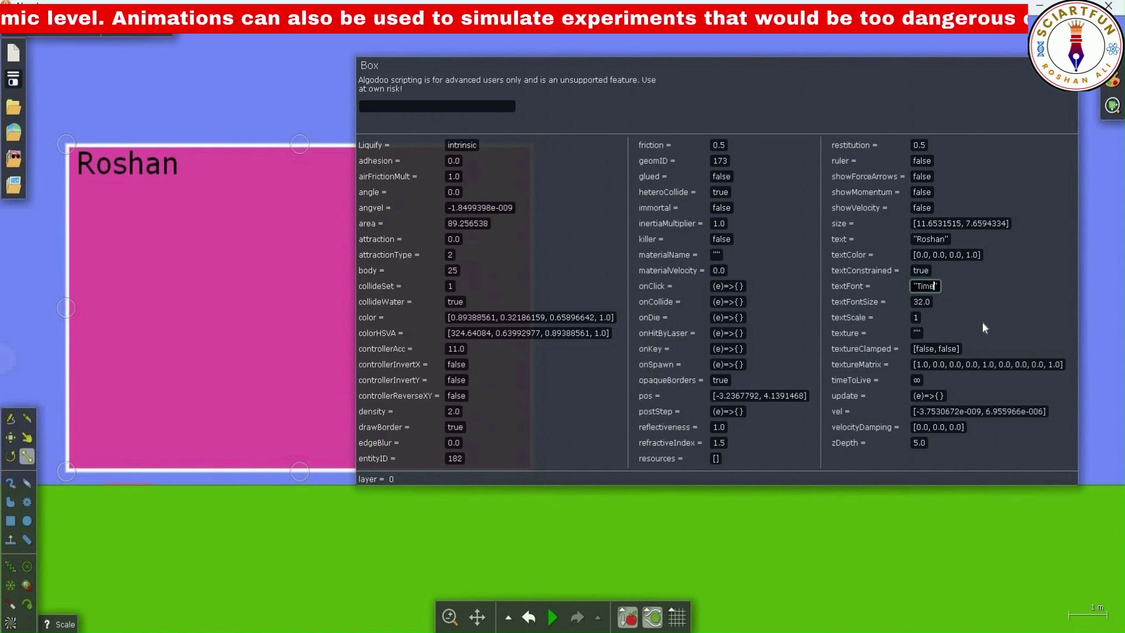
pyautogui.write('ew Roman')
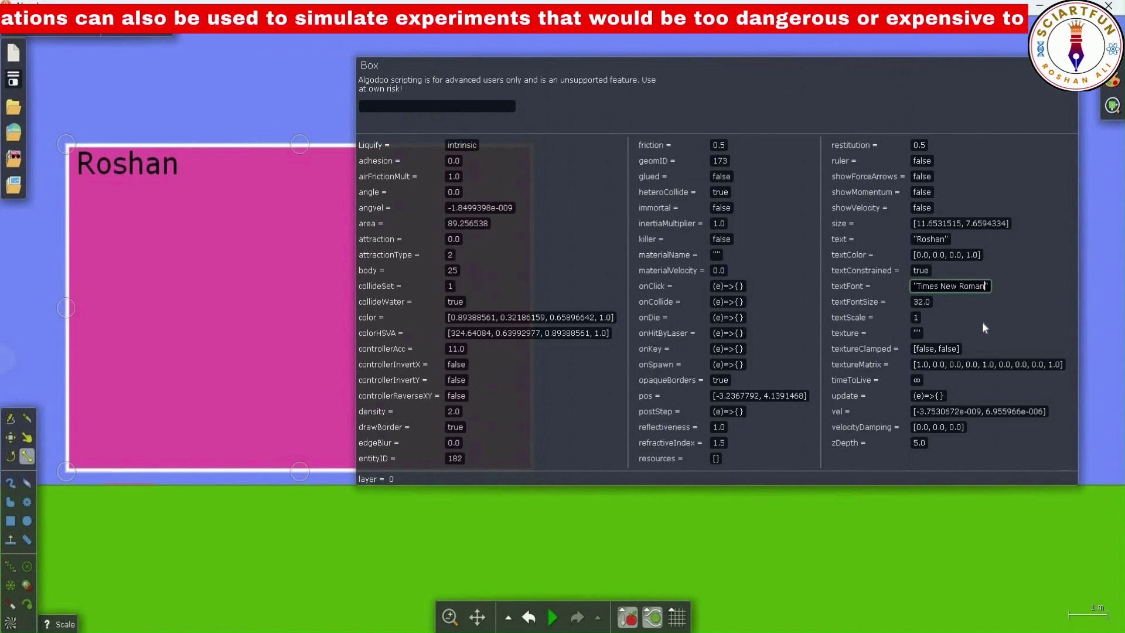
pyautogui.press('Return')
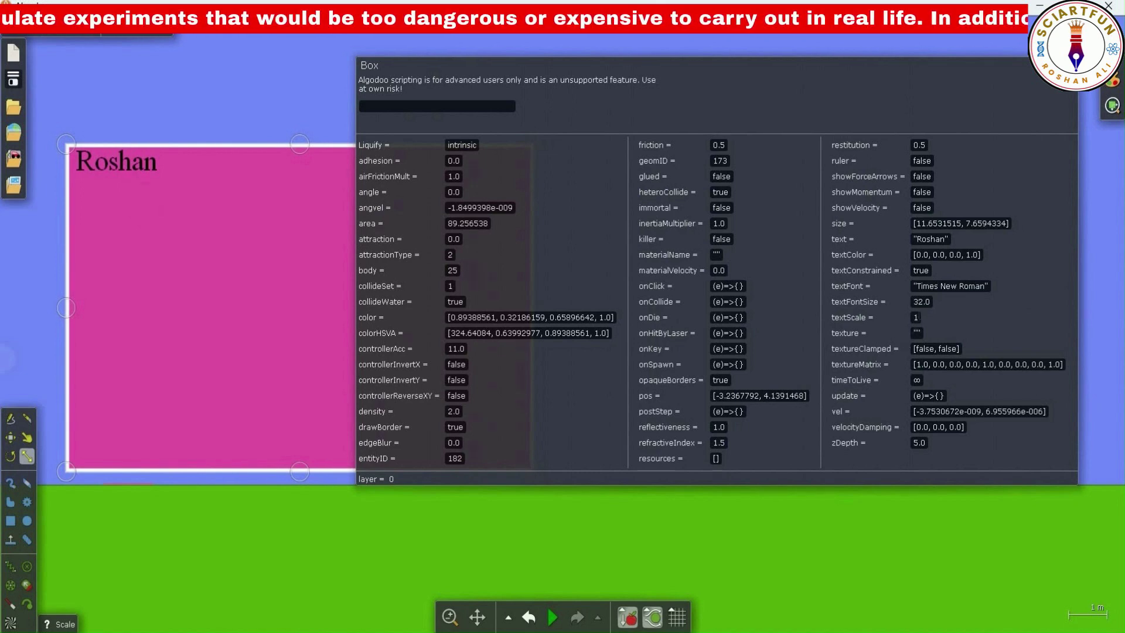
# Enlarge the constrained Times New Roman text by entering 5 for the box's textScale.
pyautogui.click(915, 317)
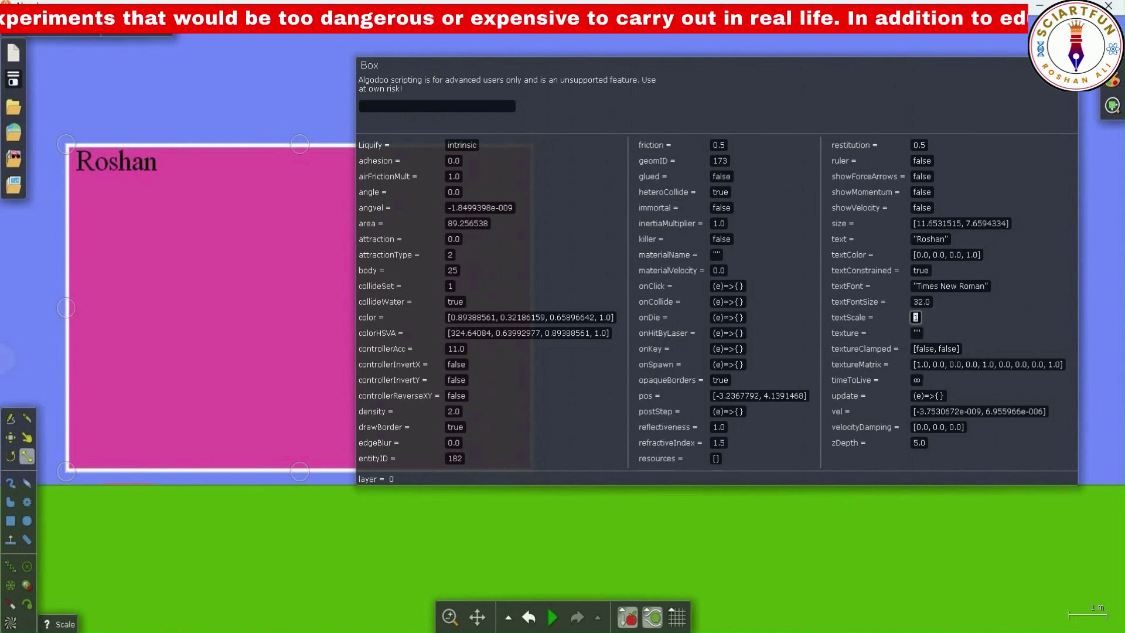
pyautogui.write('5')
pyautogui.press('Return')
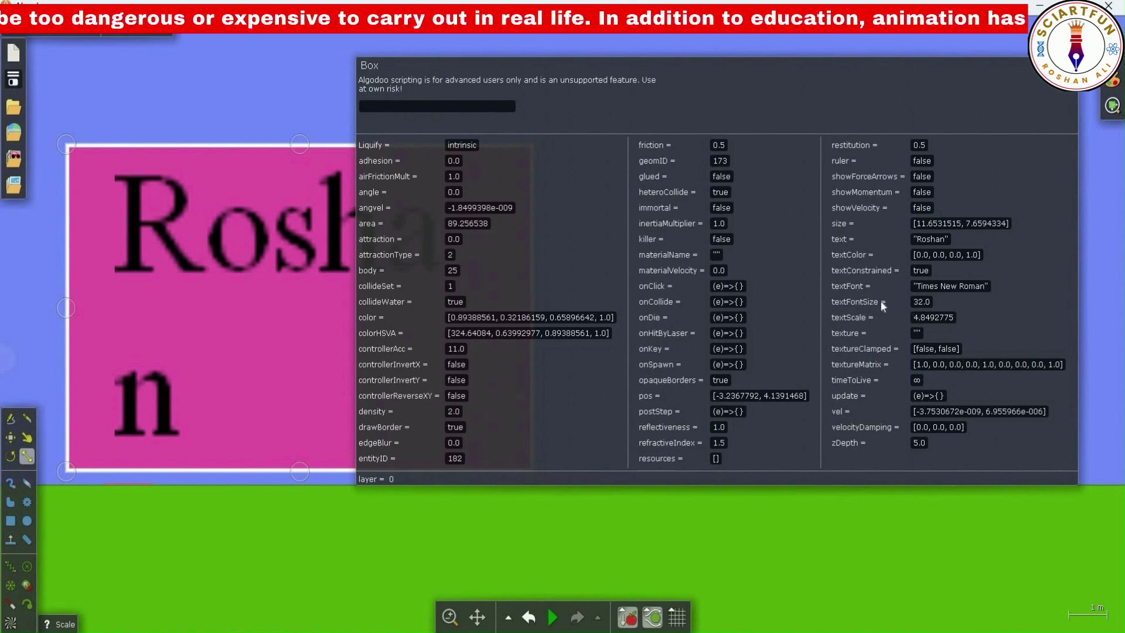
# Test low text resolutions by setting the box's textFontSize to 2, followed by 5 and 10.
pyautogui.doubleClick(930, 301)
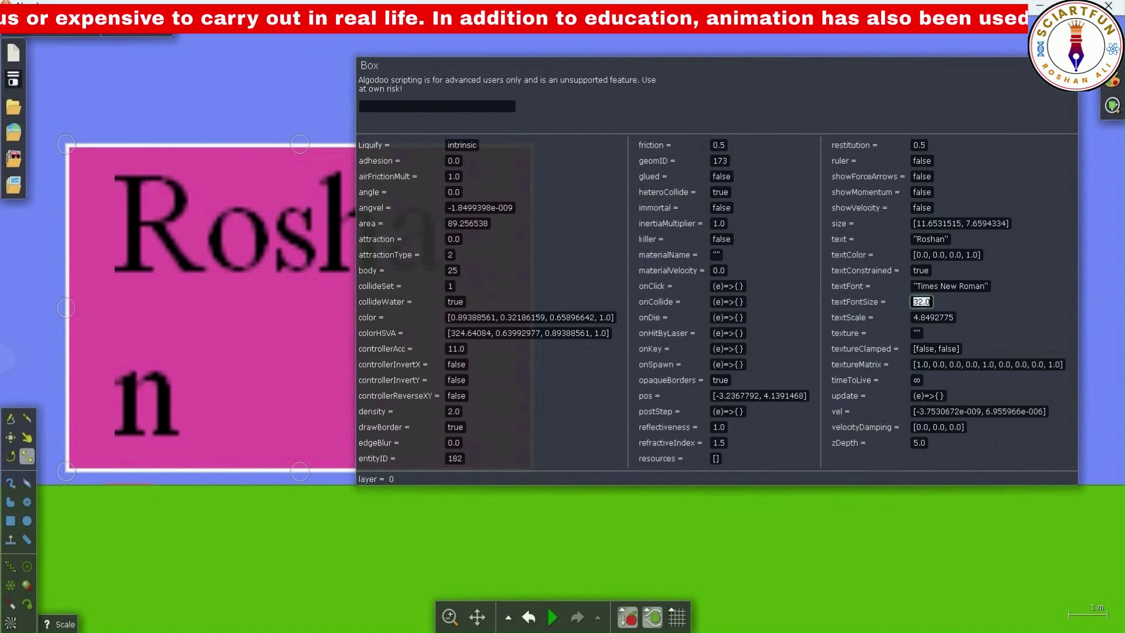
pyautogui.write('2')
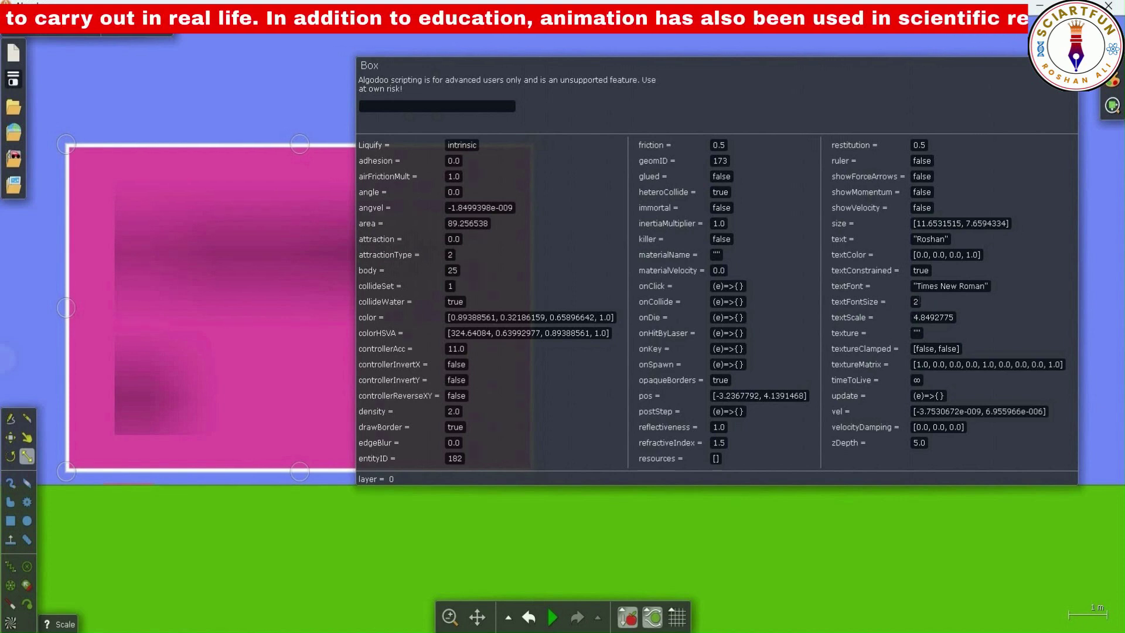
pyautogui.write('5')
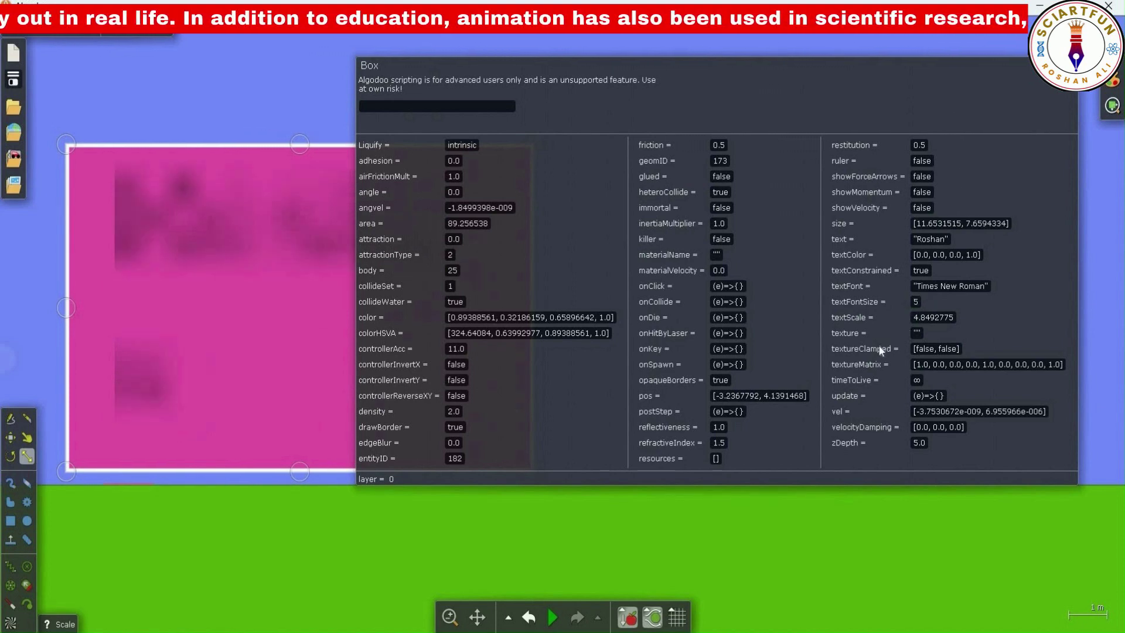
pyautogui.press('Return')
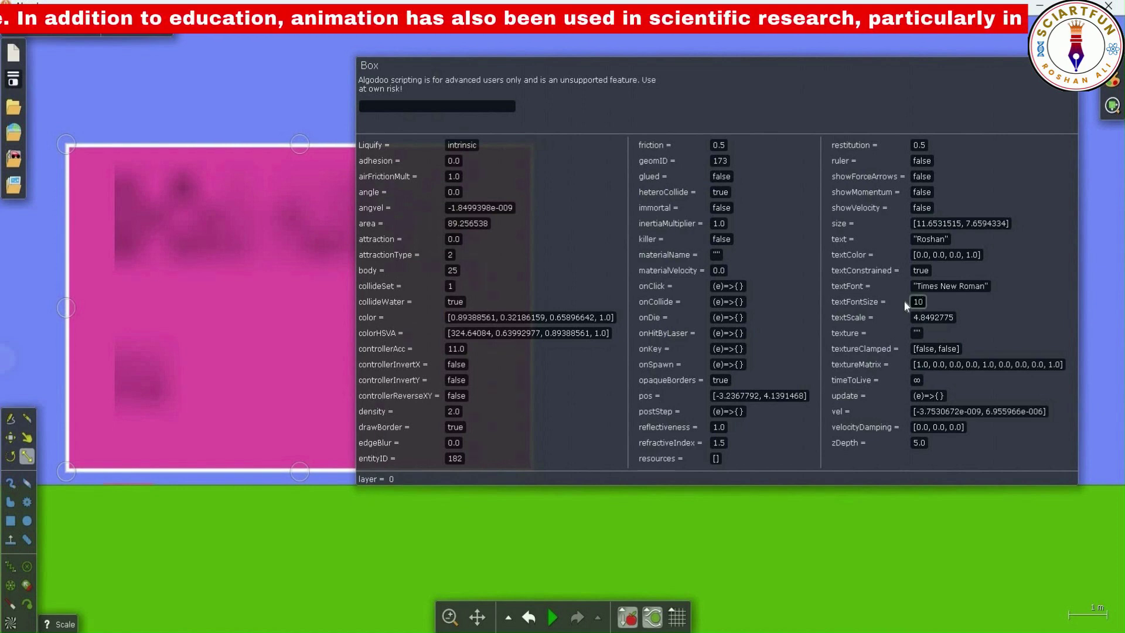
pyautogui.press('Return')
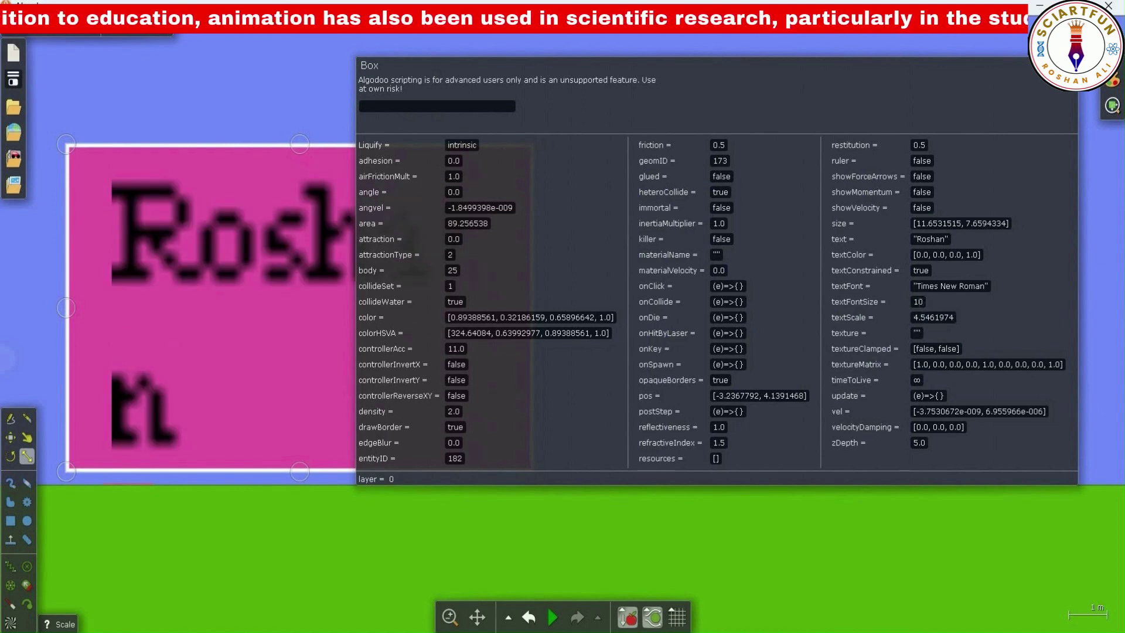
# Sharpen the box's text by setting its textFontSize to 20, followed by 30.
pyautogui.click(917, 302)
pyautogui.write('20')
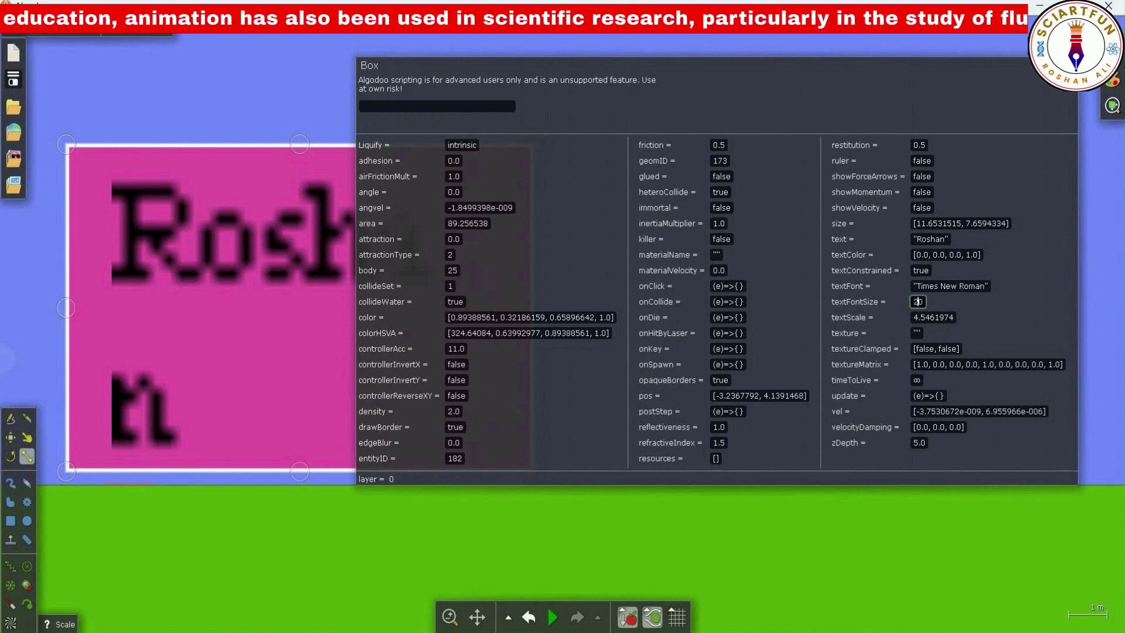
pyautogui.press('Return')
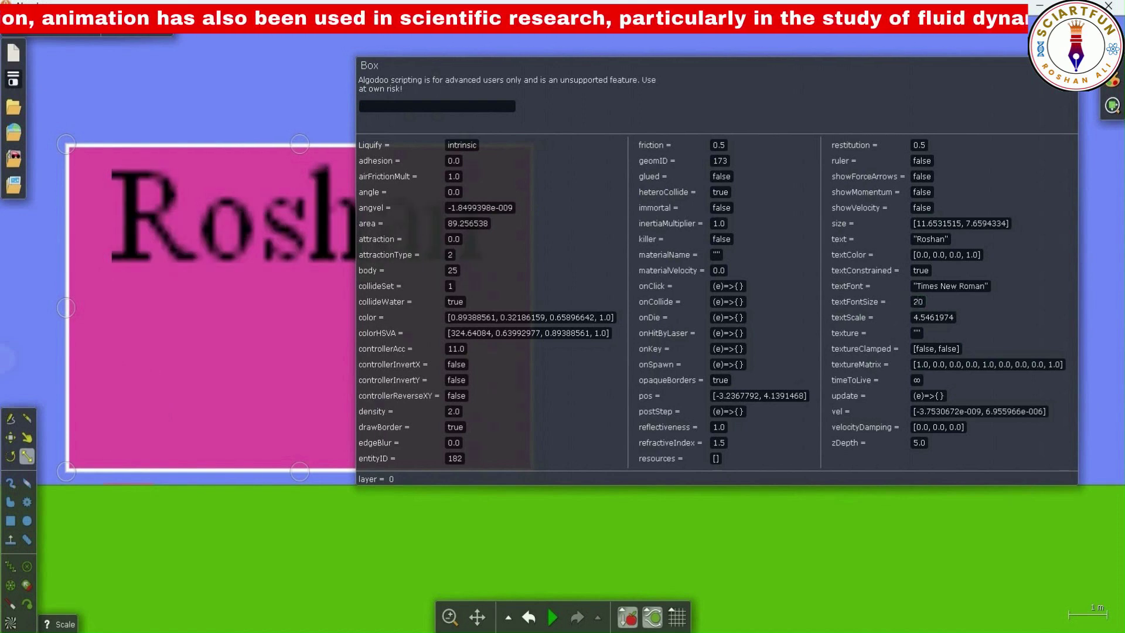
pyautogui.click(1021, 306)
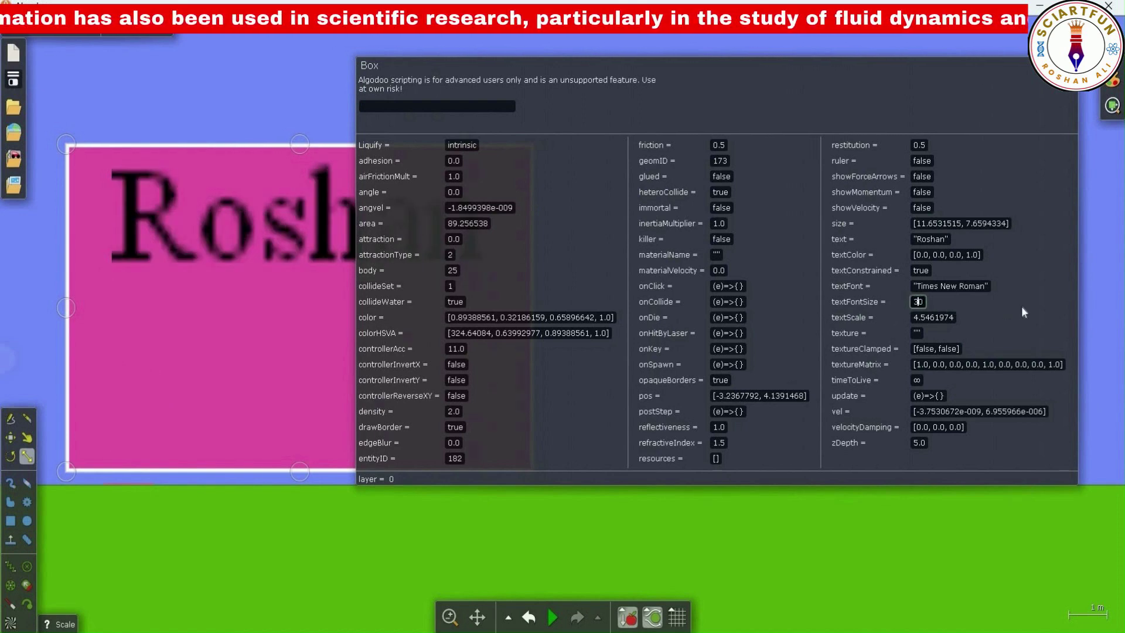
pyautogui.write('3')
pyautogui.press('Return')
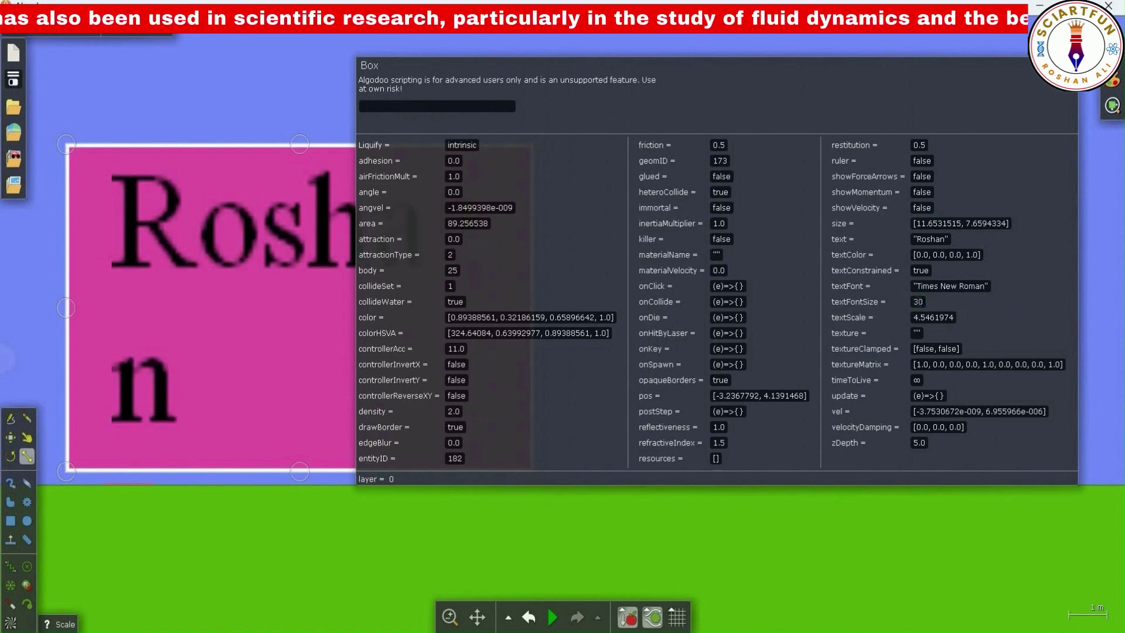
# Raise the box's textFontSize to 50, followed by 100, to compare the text's sharpness.
pyautogui.click(917, 302)
pyautogui.press('BackSpace')
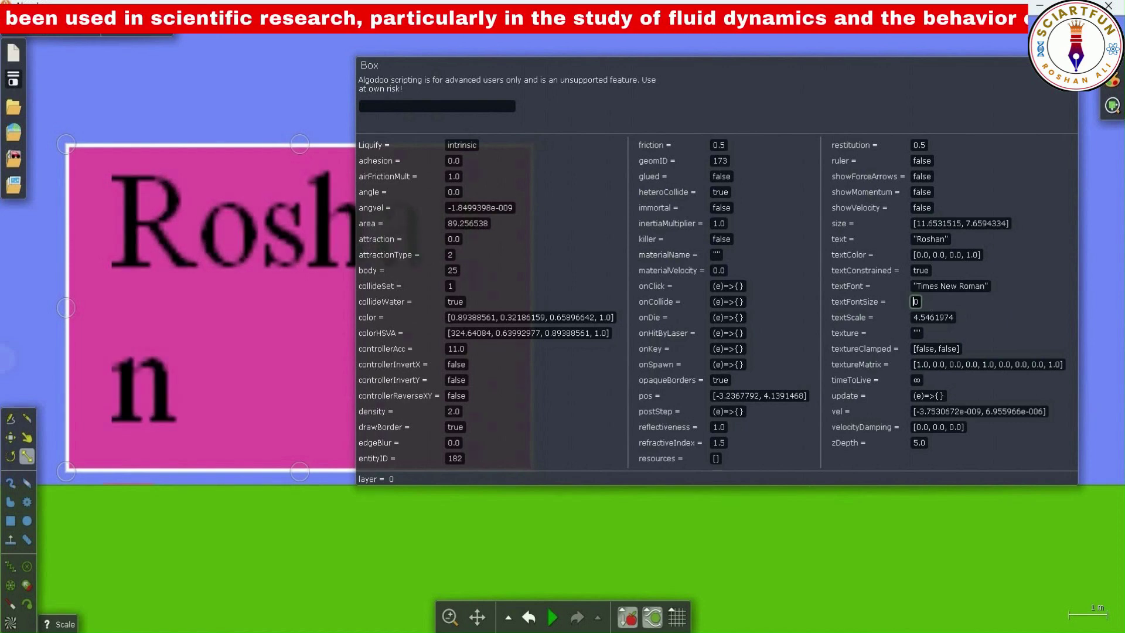
pyautogui.write('5')
pyautogui.press('Return')
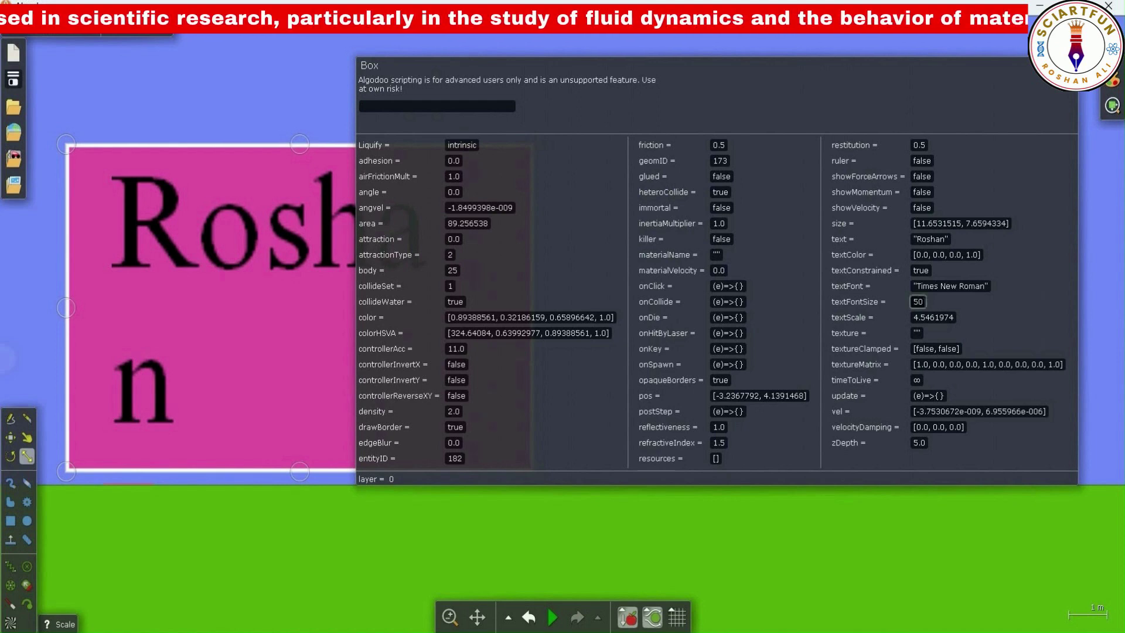
pyautogui.click(919, 302)
pyautogui.press('BackSpace')
pyautogui.write('1000')
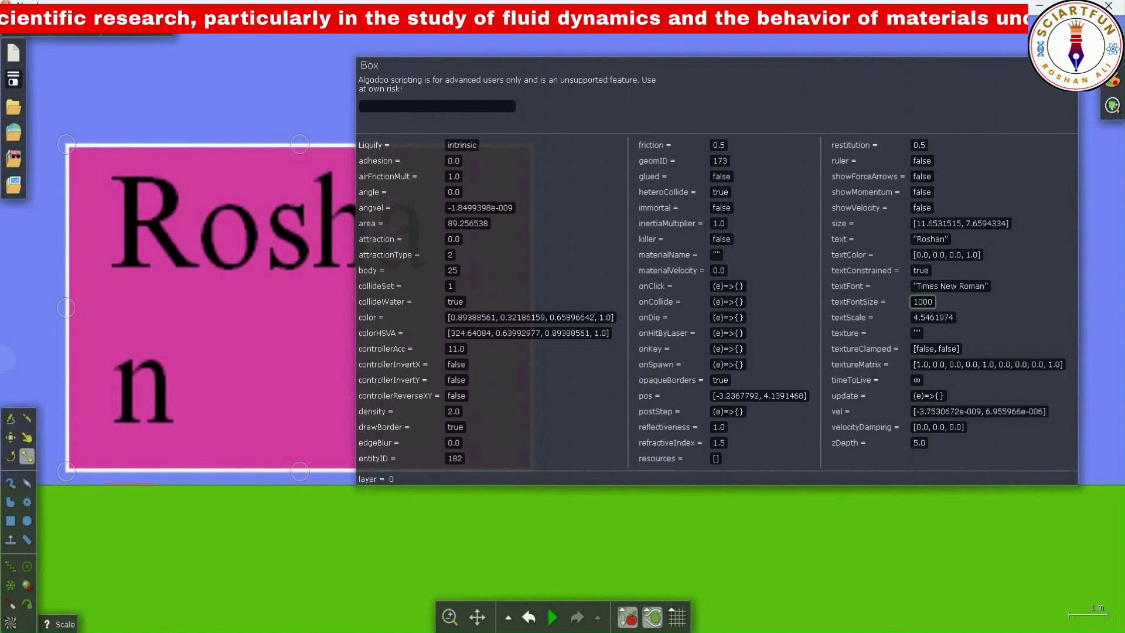
pyautogui.press('BackSpace')
pyautogui.press('Return')
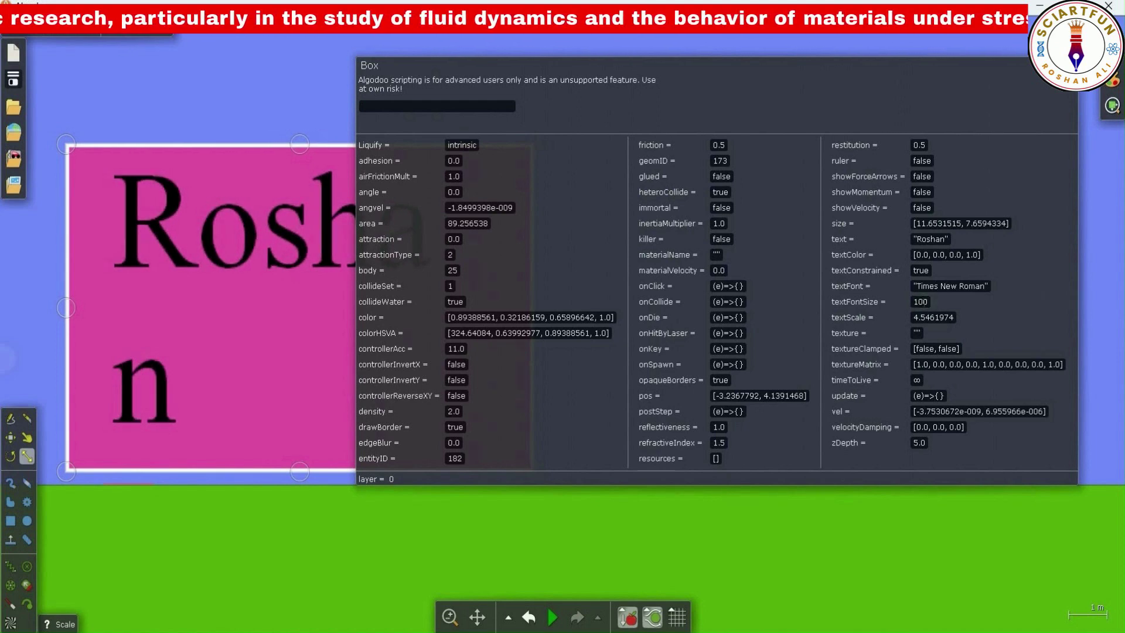
# Increase the box's textFontSize to 200, followed by 500.
pyautogui.click(918, 302)
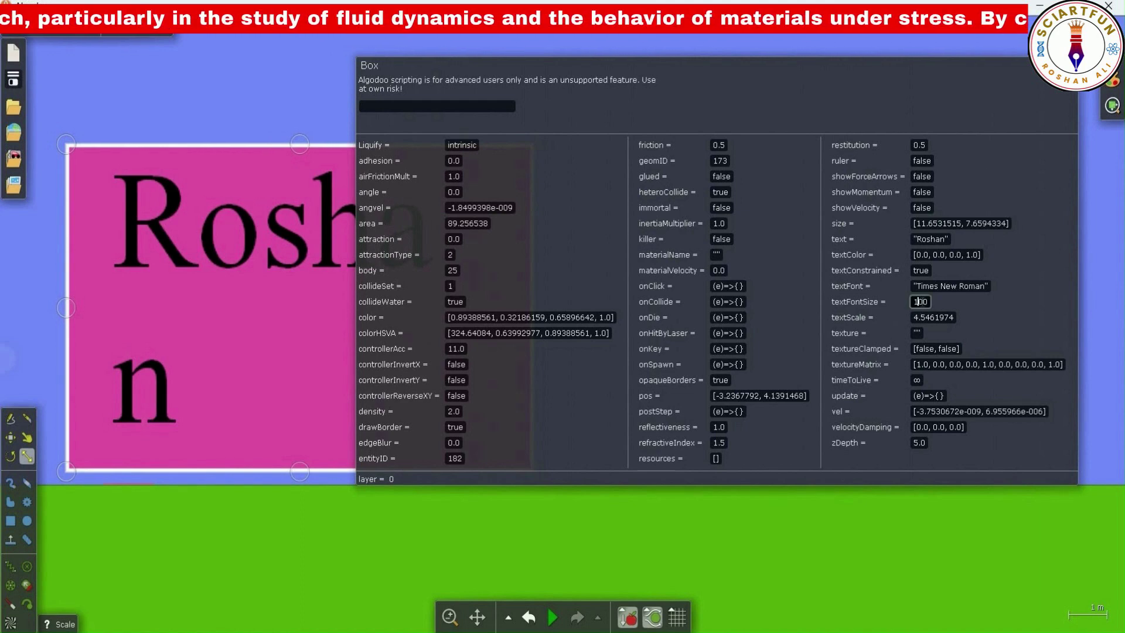
pyautogui.press('BackSpace')
pyautogui.write('2')
pyautogui.press('Return')
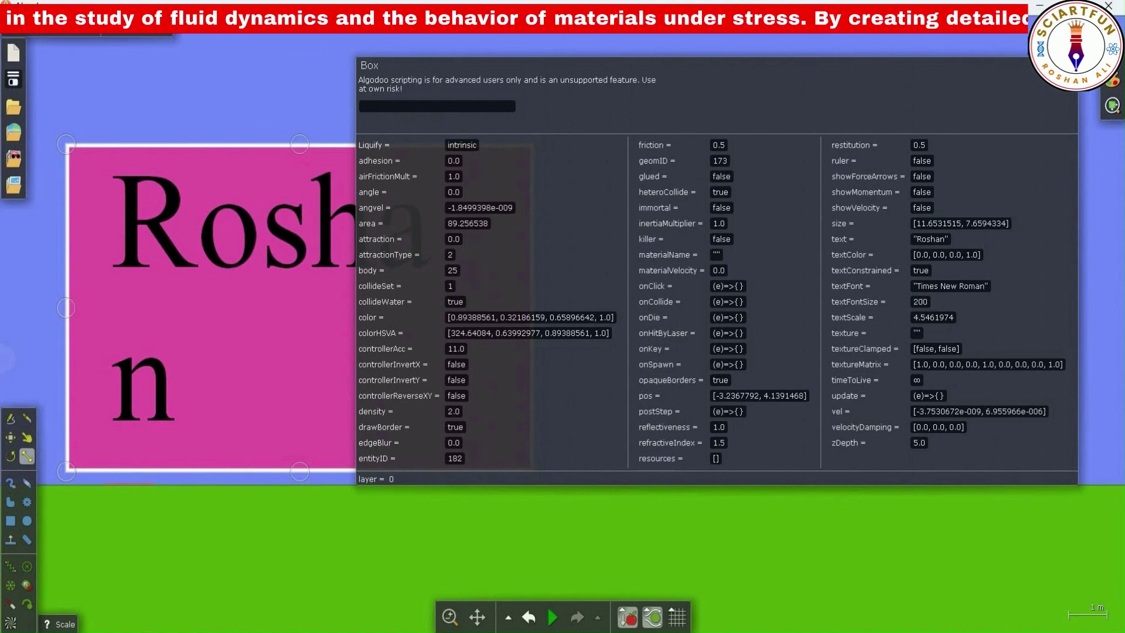
pyautogui.click(918, 302)
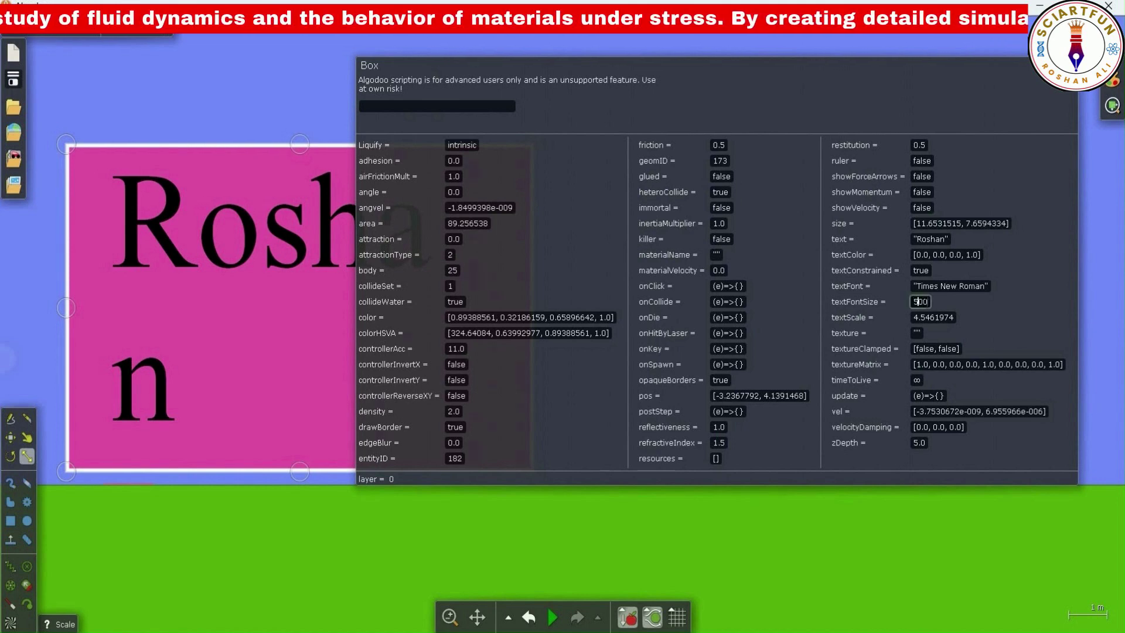
pyautogui.write('5')
pyautogui.press('Return')
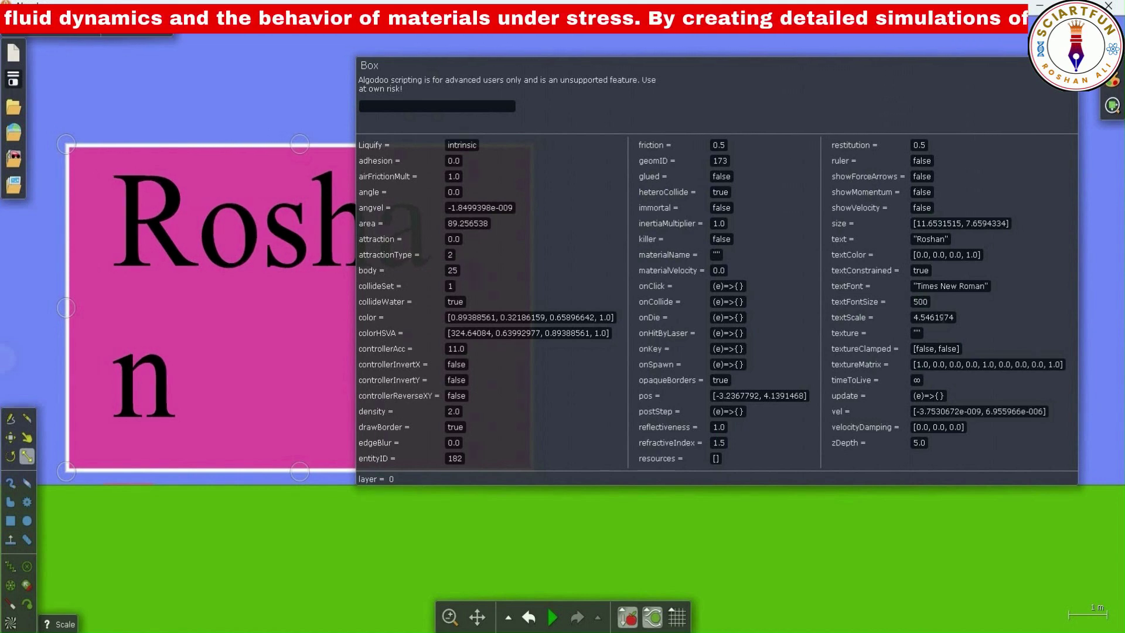
# Set the box's textFontSize to 5000 to test a very high text resolution.
pyautogui.click(926, 301)
pyautogui.write('0')
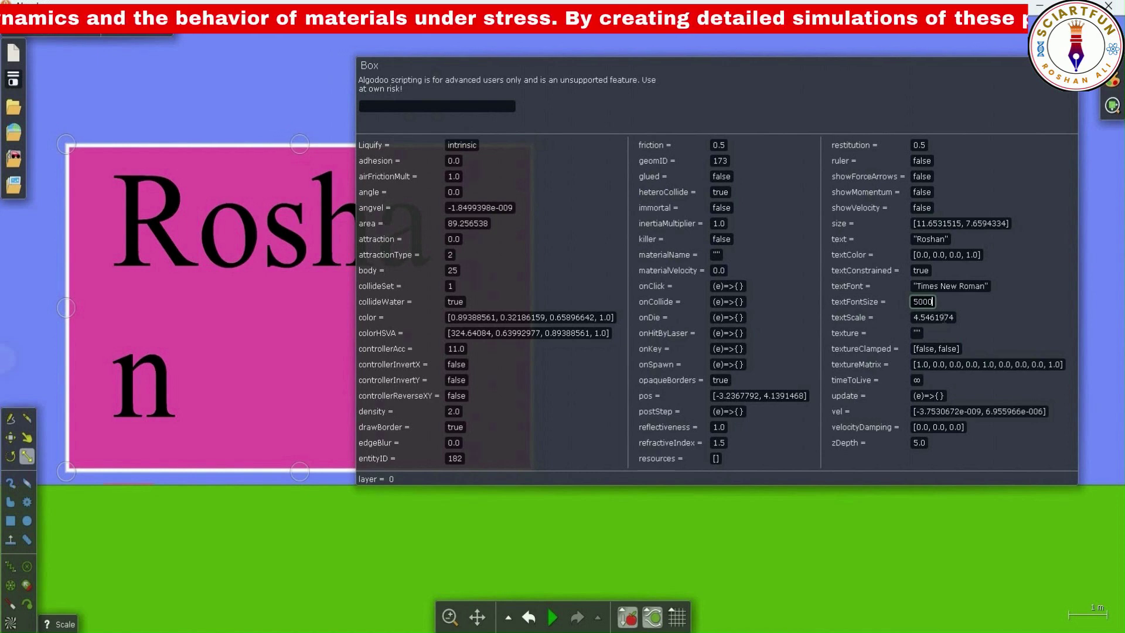
pyautogui.press('Return')
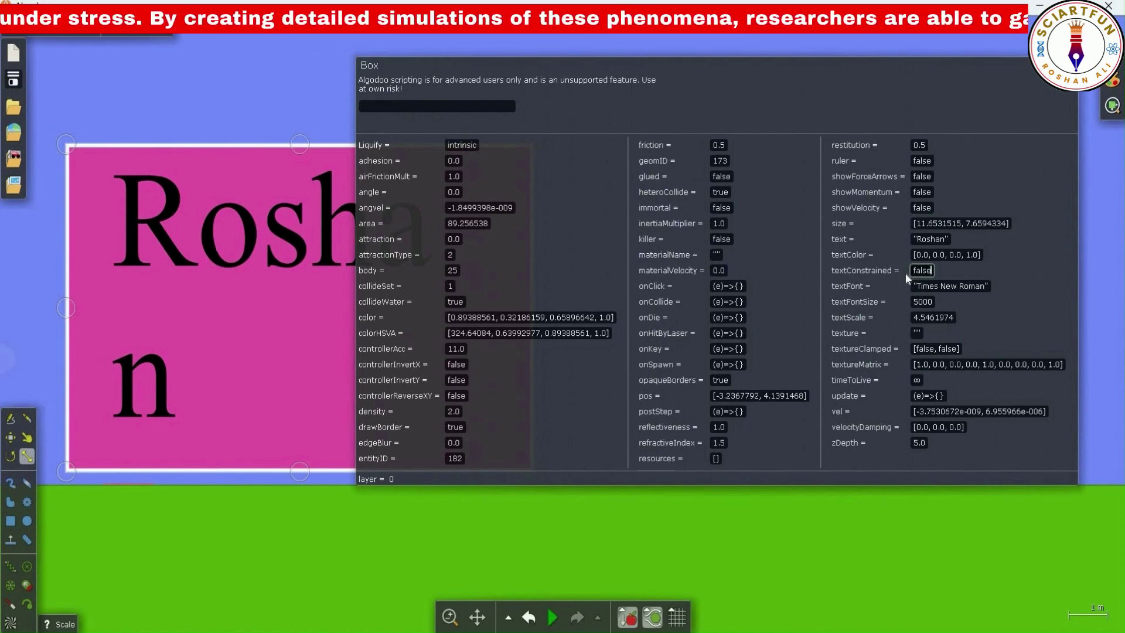
# Set the box's textConstrained to false and its textScale to 2.
pyautogui.click(898, 319)
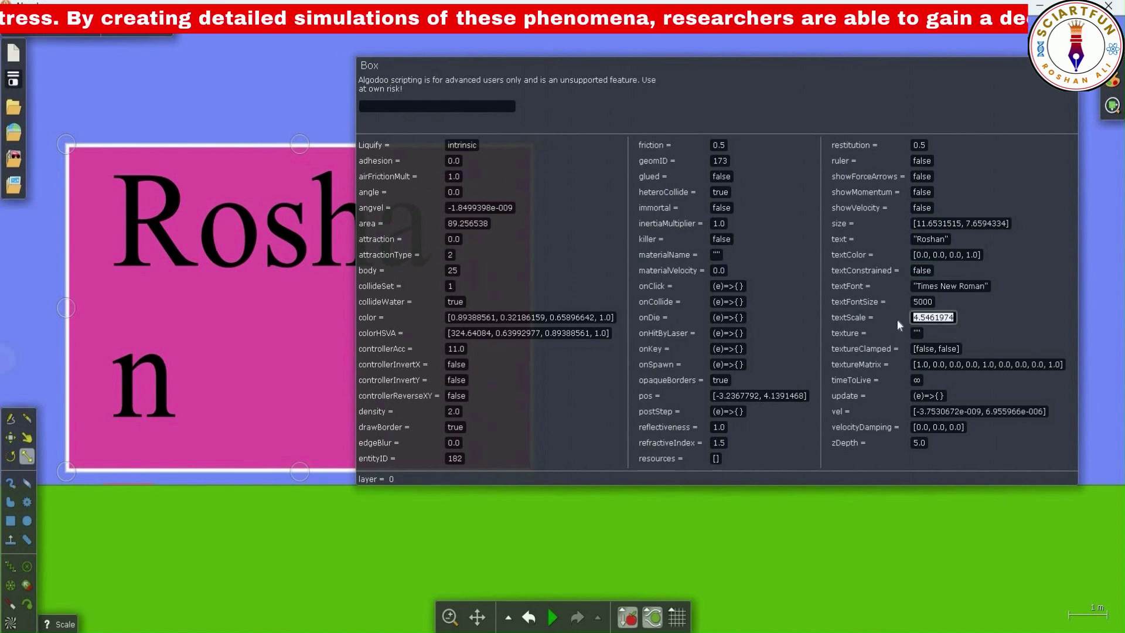
pyautogui.write('2')
pyautogui.press('Return')
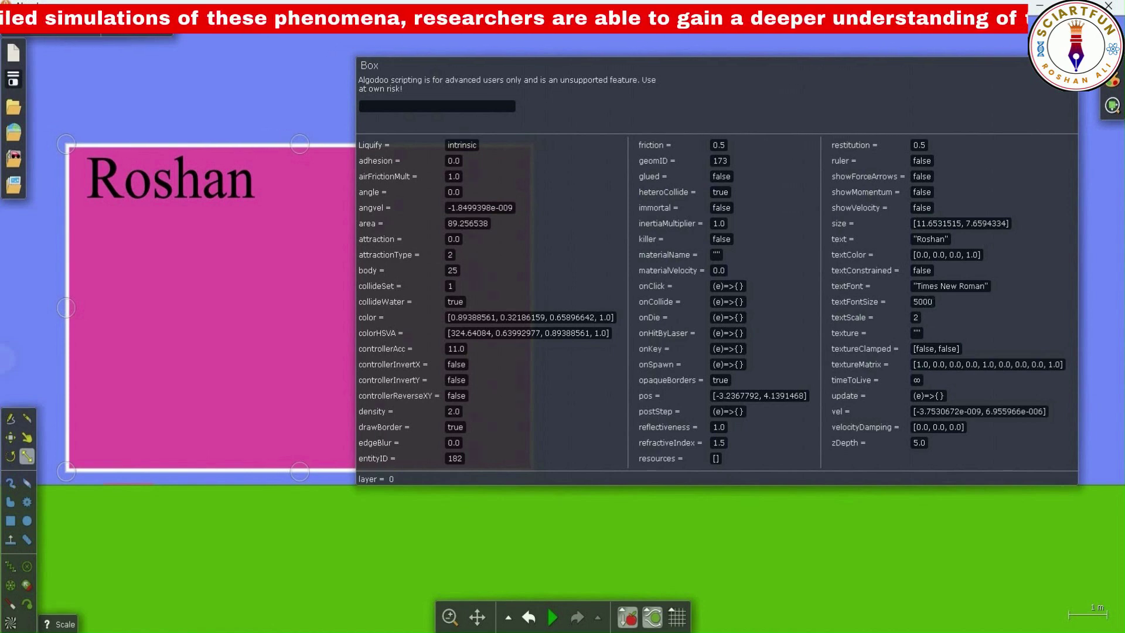
# Enlarge the unconstrained text by setting the box's textScale to 3, followed by 4.
pyautogui.click(923, 302)
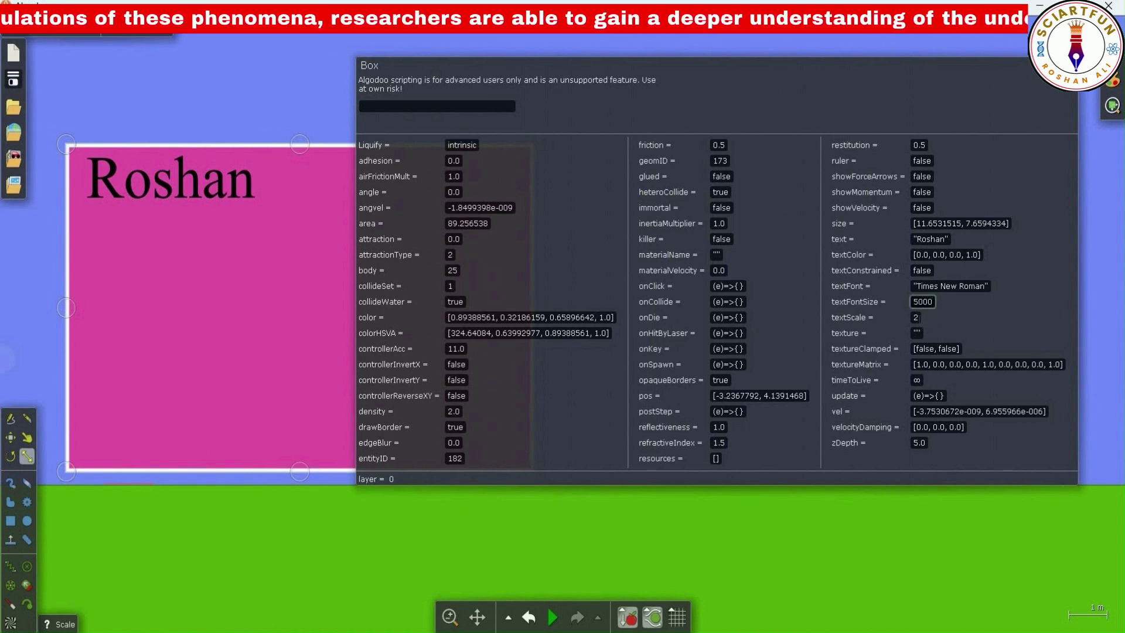
pyautogui.press('Tab')
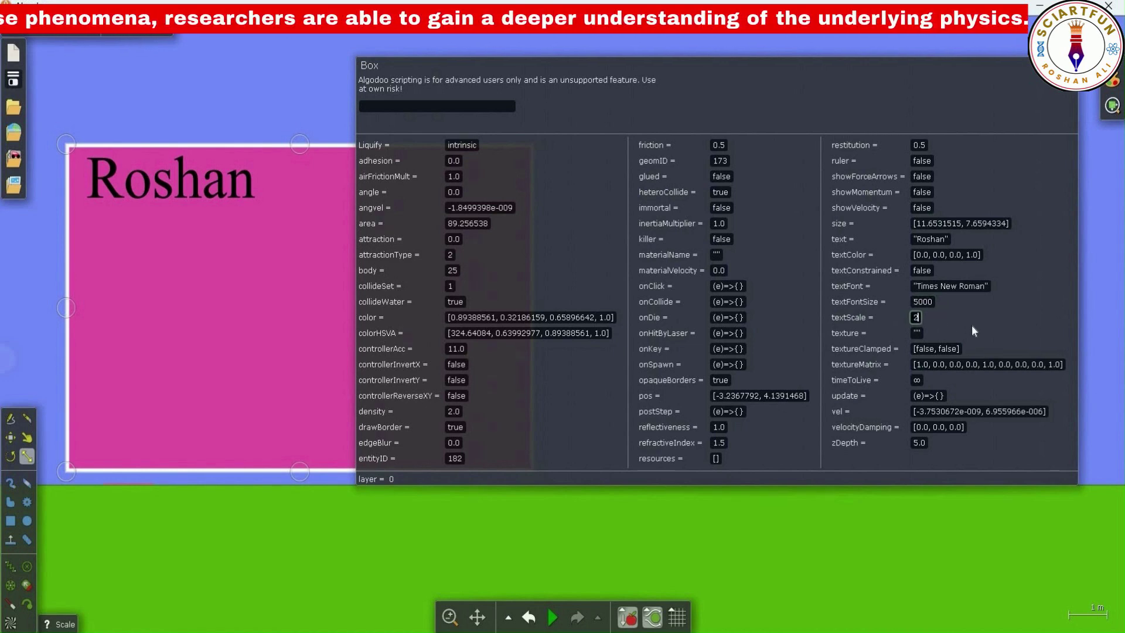
pyautogui.write('3')
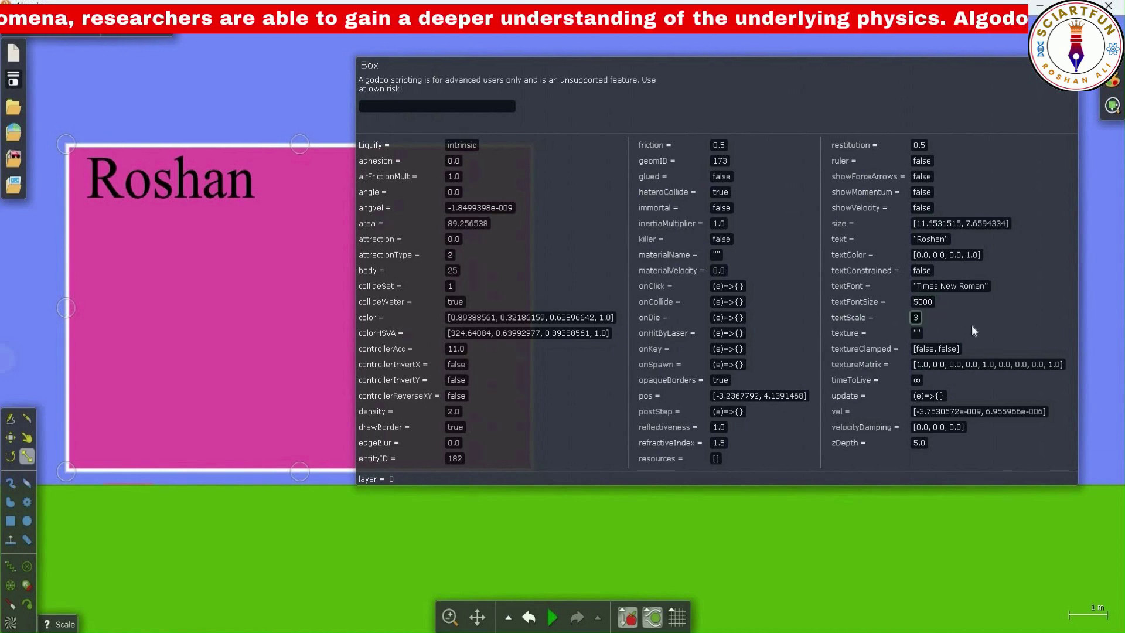
pyautogui.press('Return')
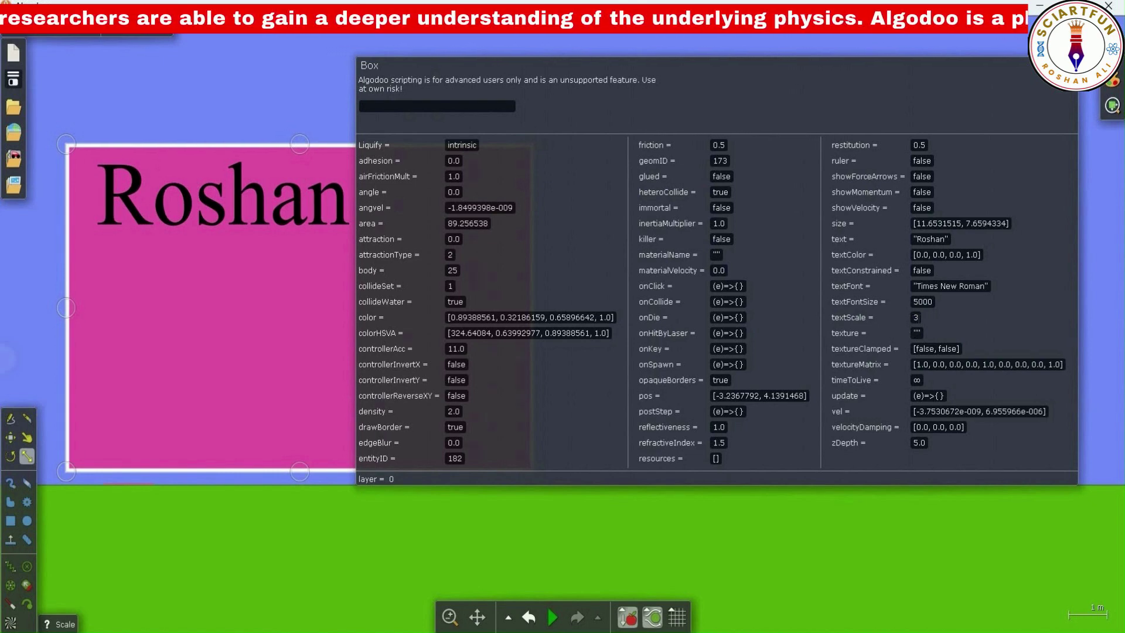
pyautogui.click(915, 317)
pyautogui.write('4')
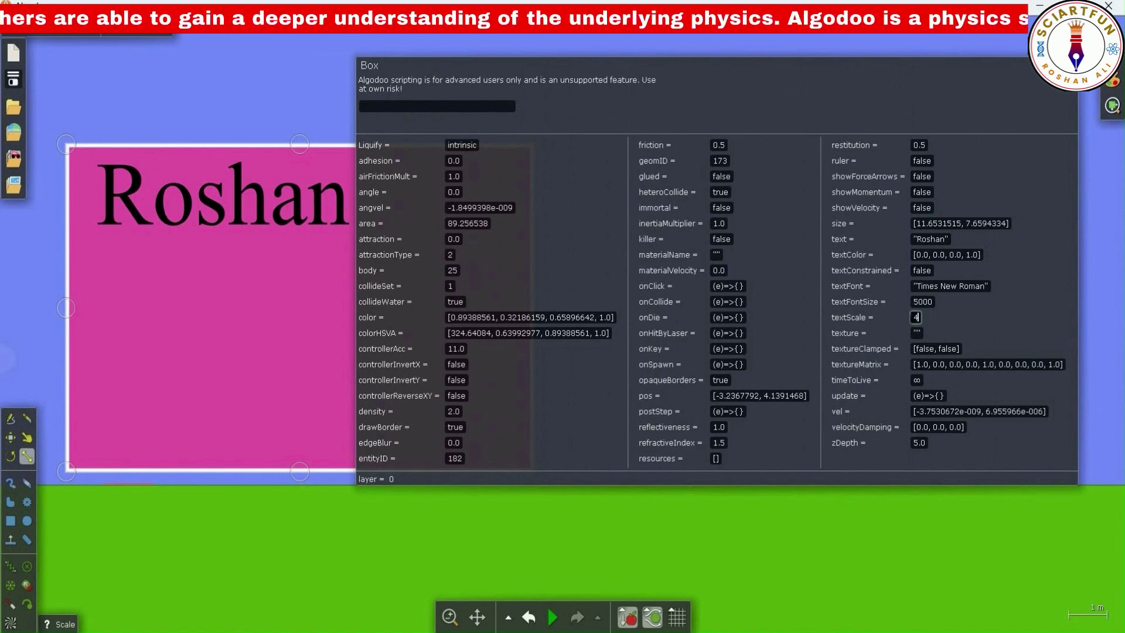
pyautogui.press('Return')
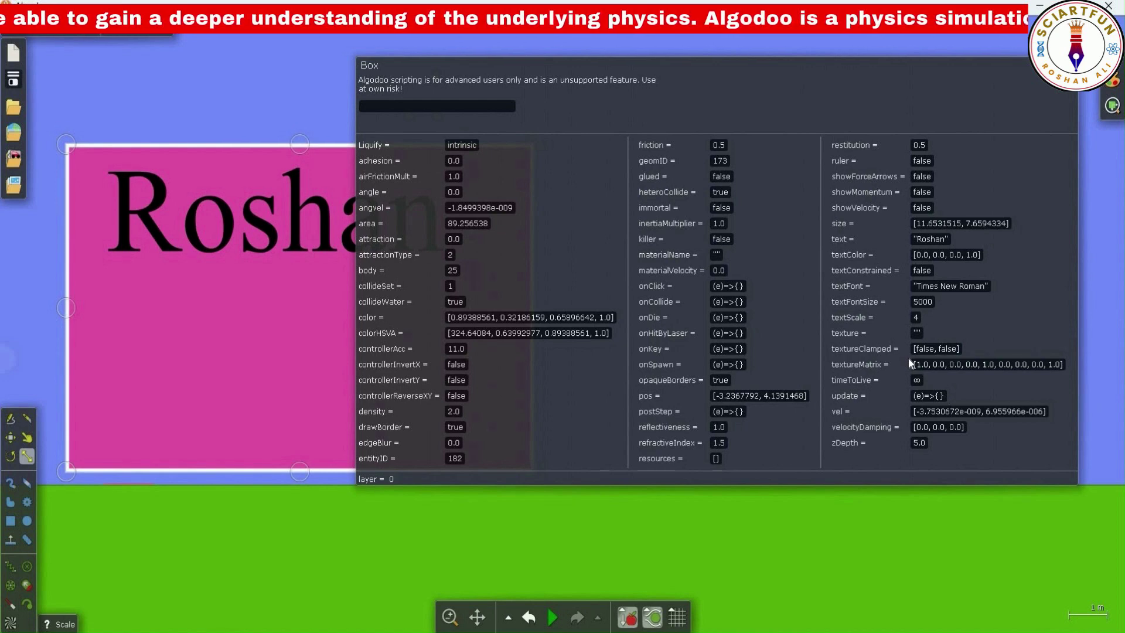